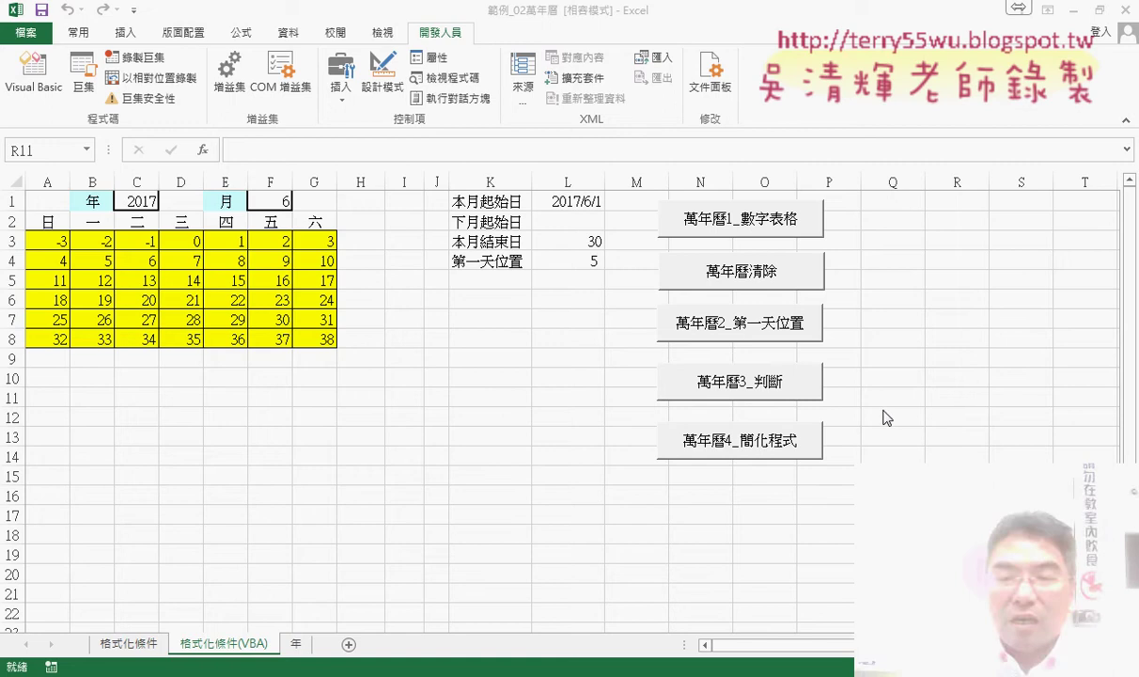
Clear the calendar and refill the grid A3:G8 with the numbers 1 to 42.
click(722, 280)
click(724, 219)
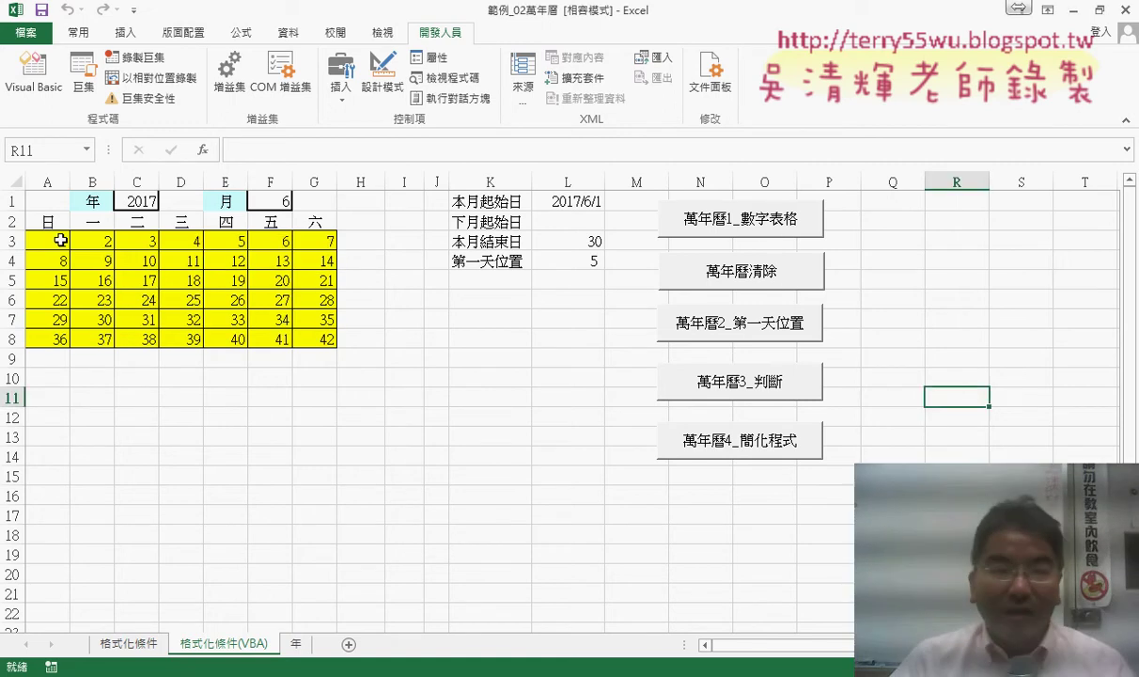
drag(60, 241, 318, 340)
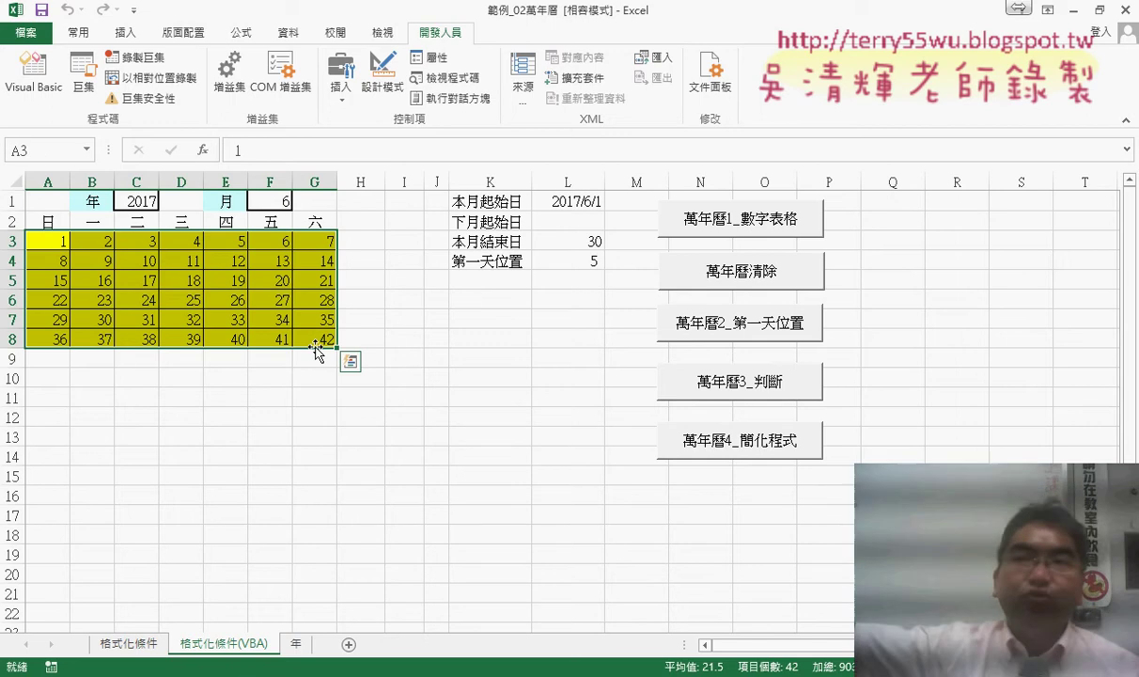
Offset the grid numbers by the first-day position 5 from L4's =WEEKDAY(L1).
click(708, 340)
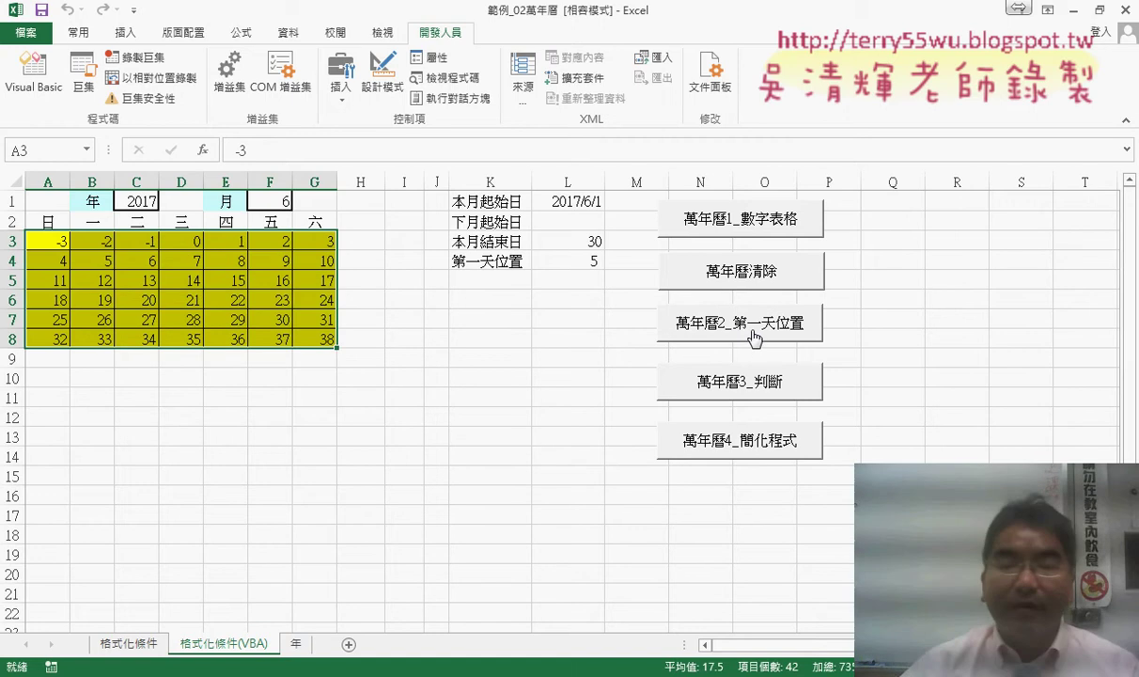
click(577, 265)
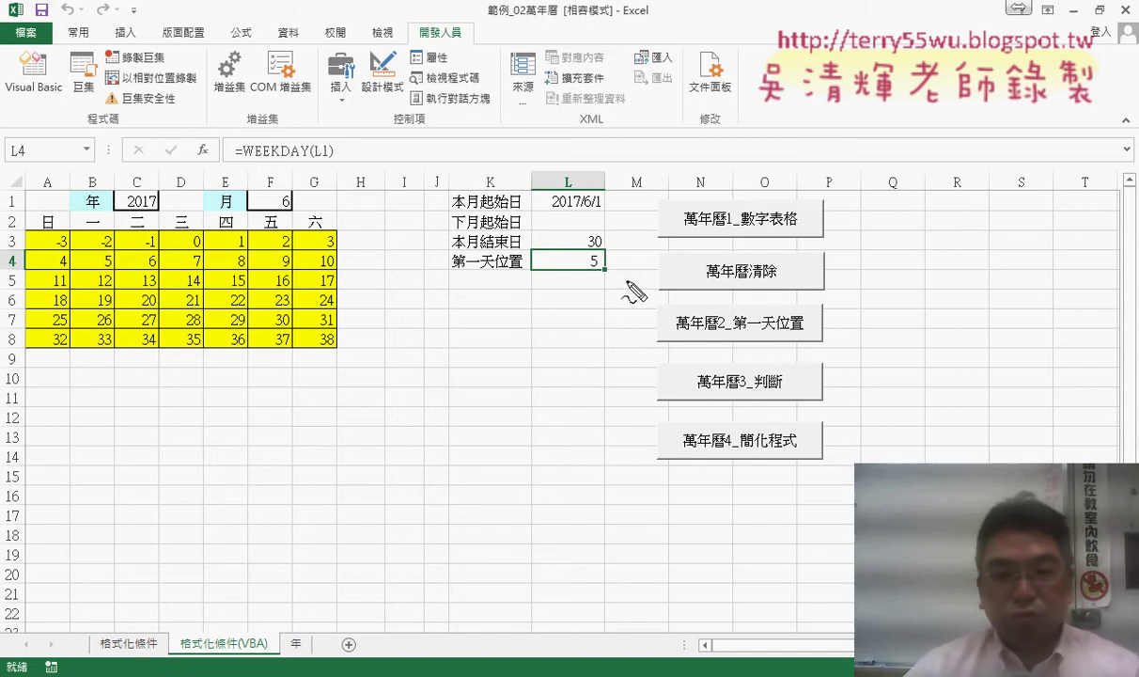
drag(620, 280, 613, 271)
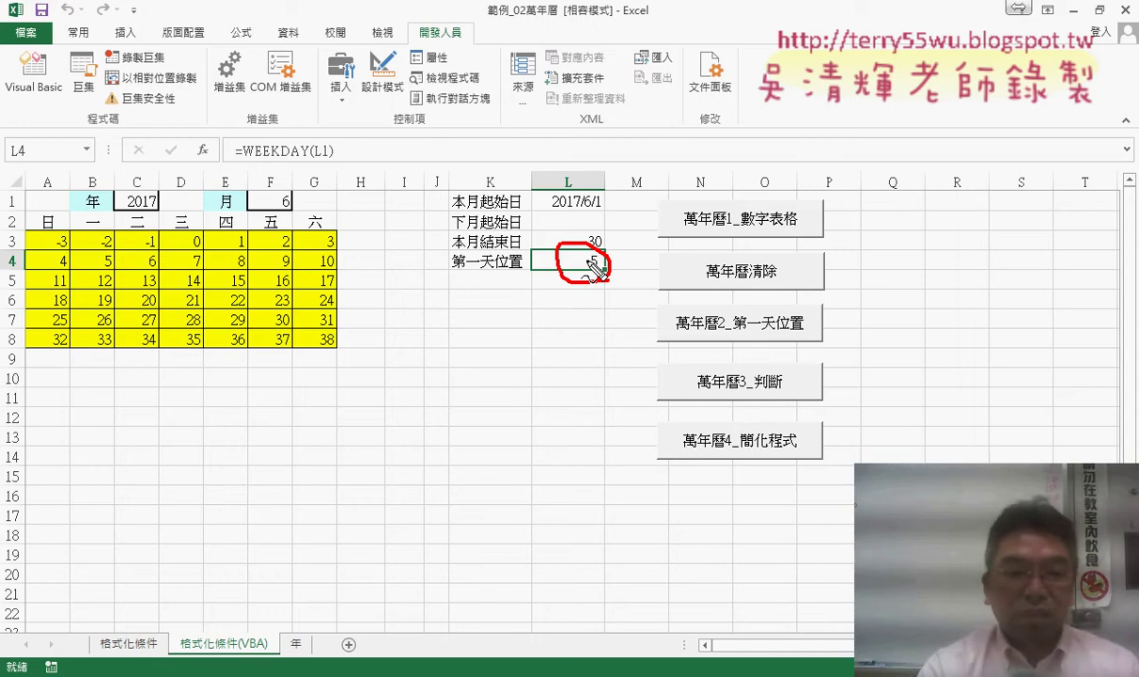
right_click(744, 334)
Show the 萬年曆2 button's macro in Module1 and highlight its - Range("L4") offset.
click(752, 451)
click(949, 331)
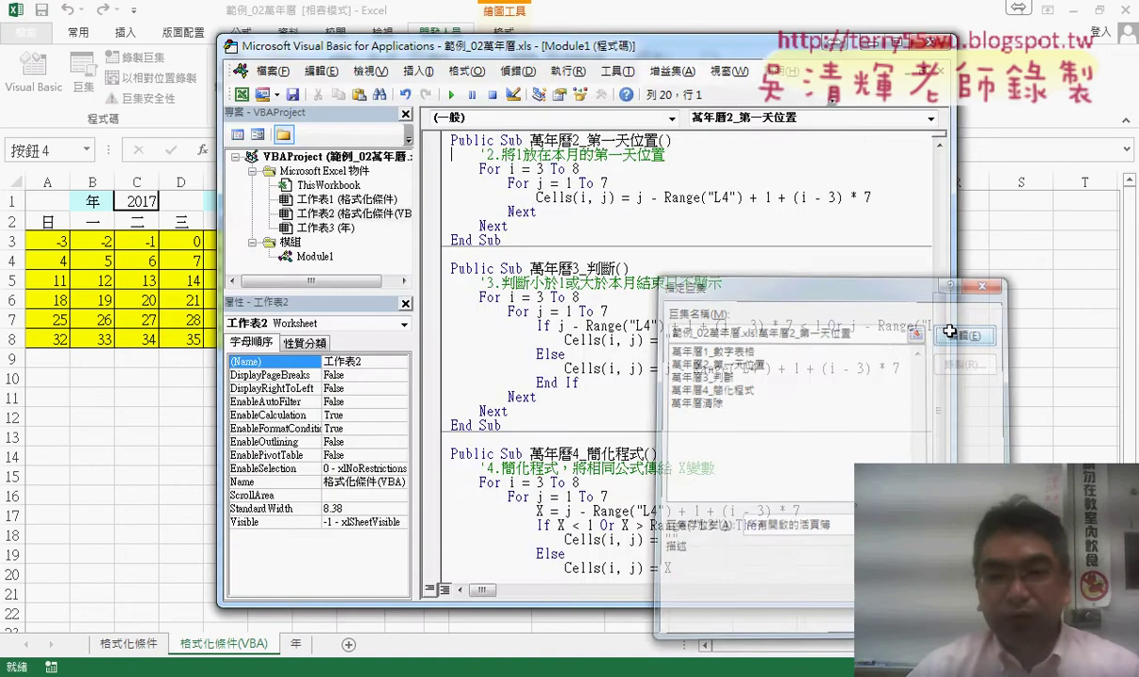
drag(958, 364, 1071, 363)
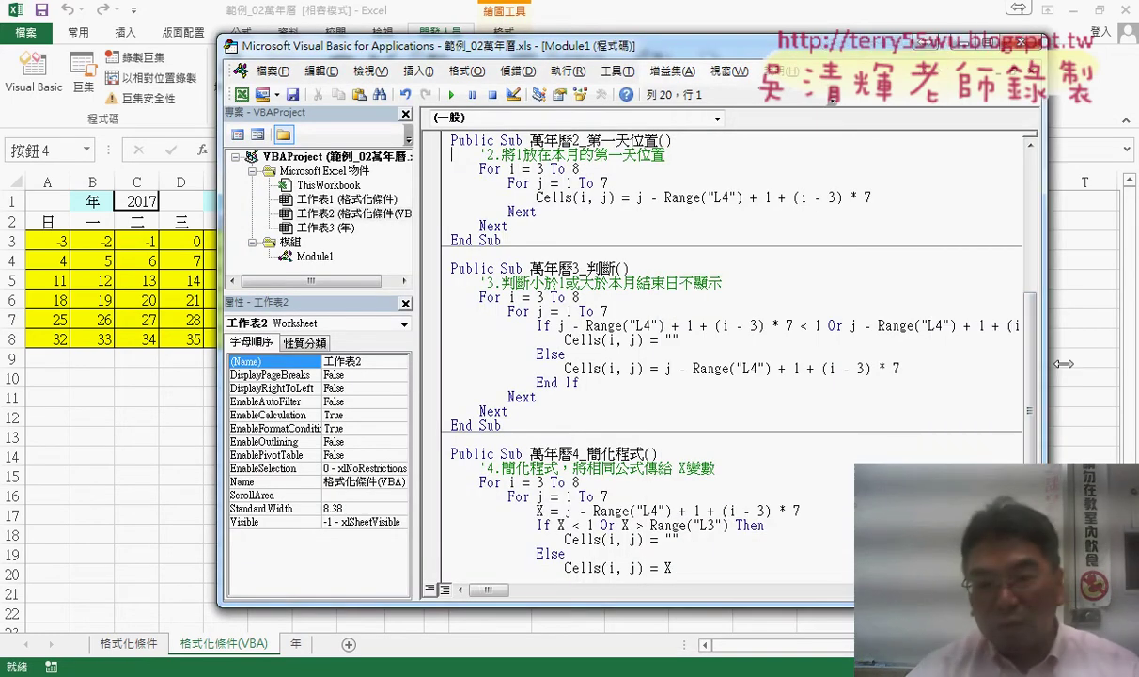
drag(679, 369, 800, 369)
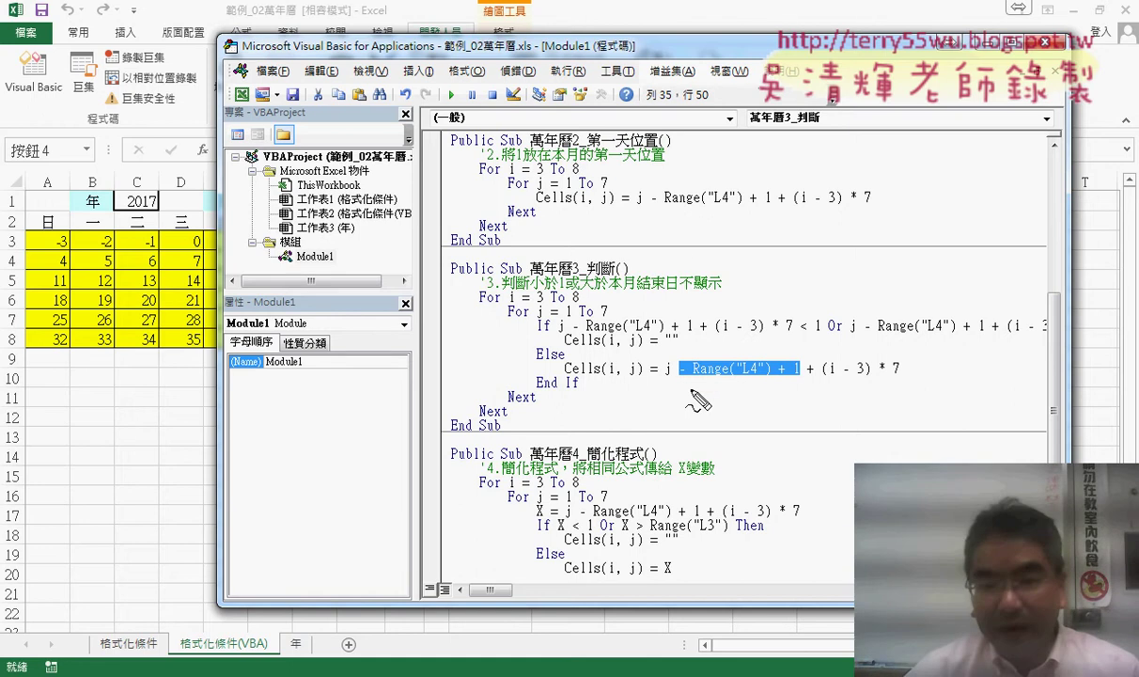
mouse_move(684, 375)
mouse_down()
mouse_move(799, 388)
mouse_move(684, 358)
mouse_up()
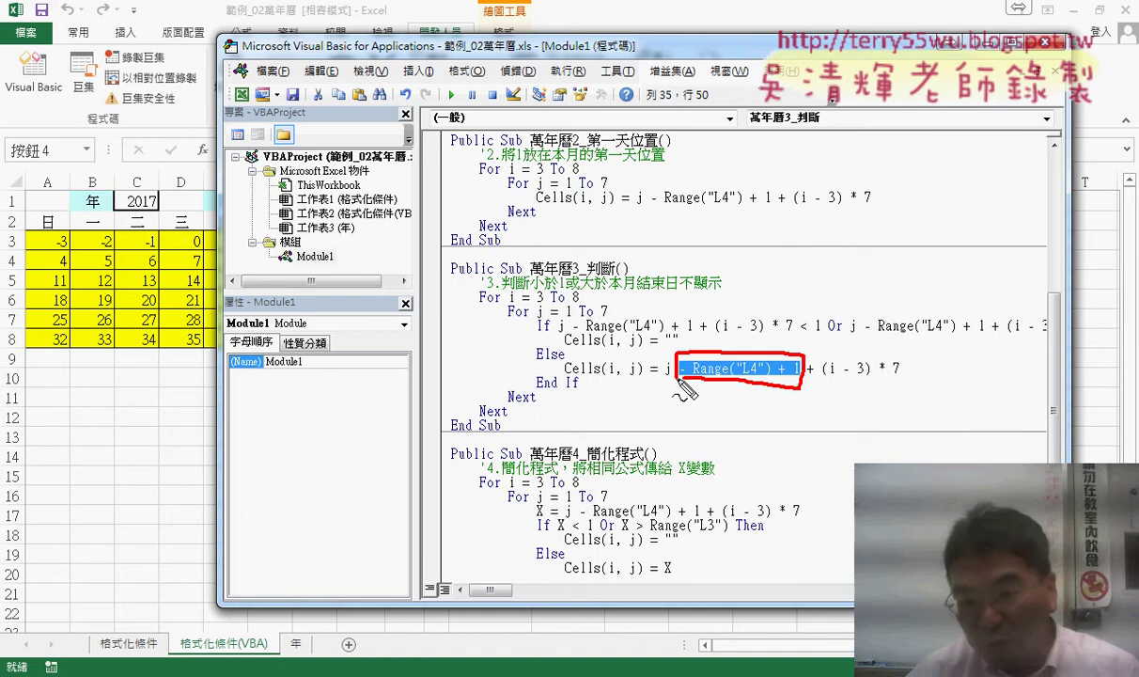
drag(648, 182, 763, 215)
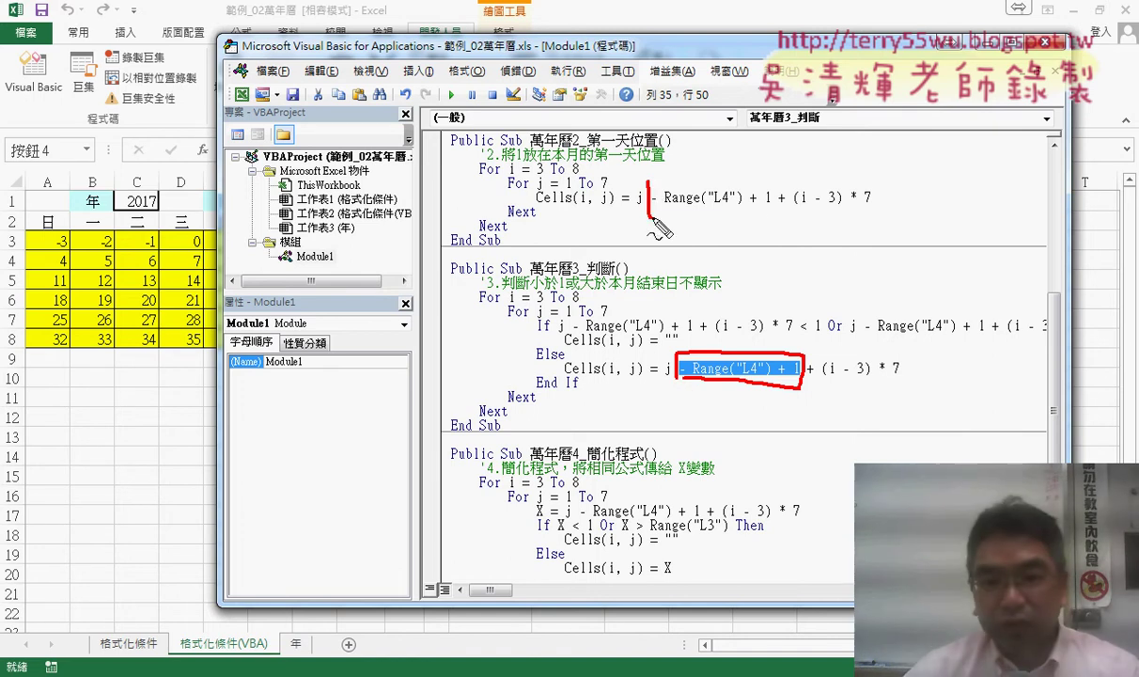
drag(670, 184, 767, 218)
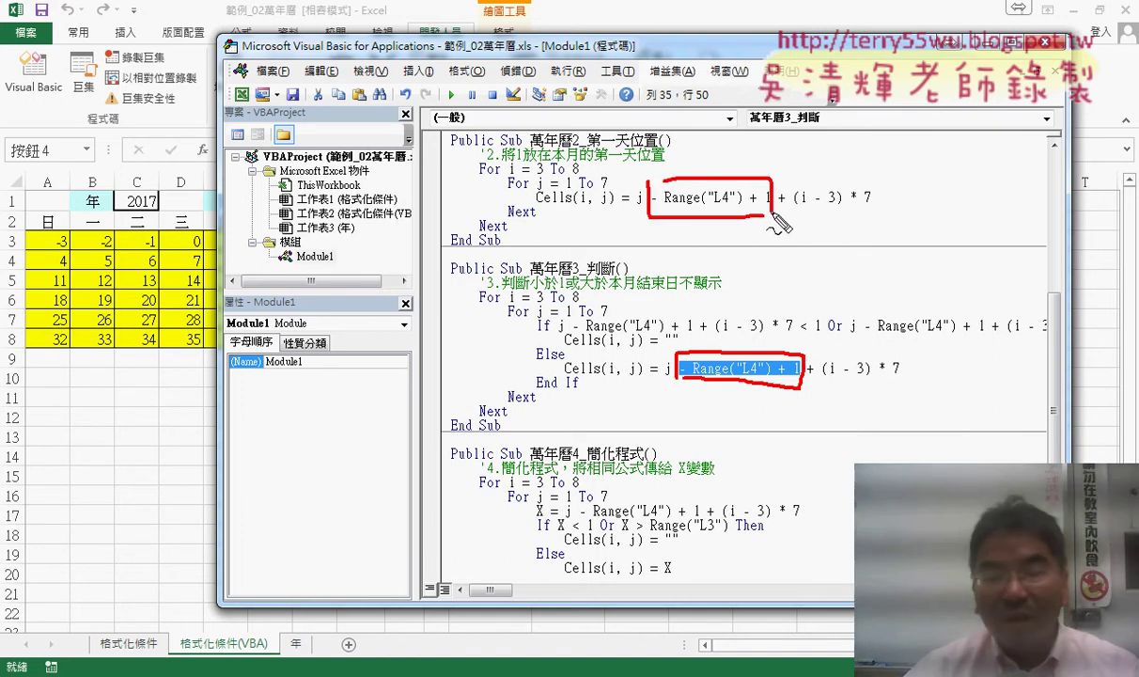
key(Escape)
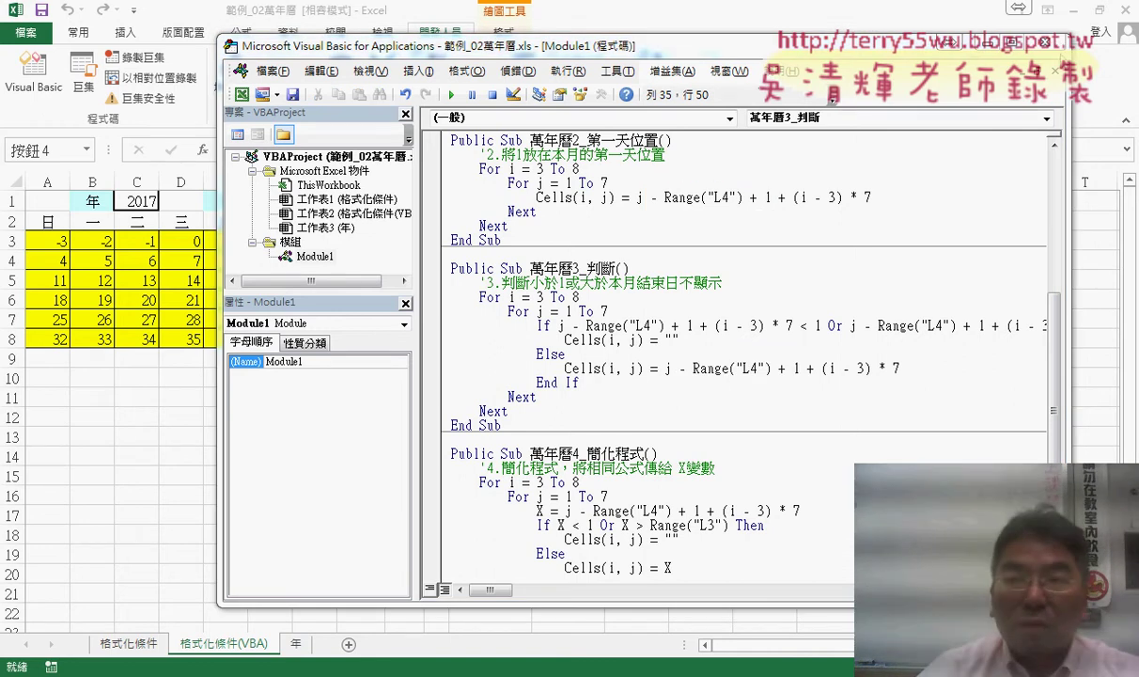
Reopen the button's assigned macro and select the whole 萬年曆2_第一天位置 procedure.
click(986, 43)
click(964, 398)
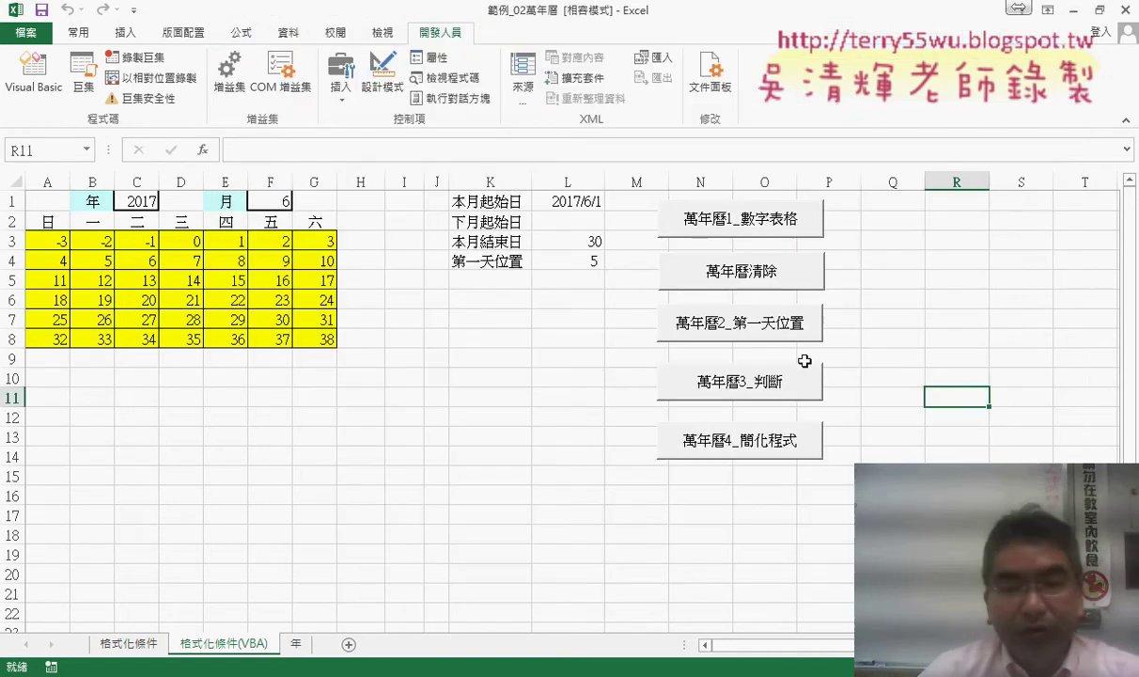
right_click(791, 325)
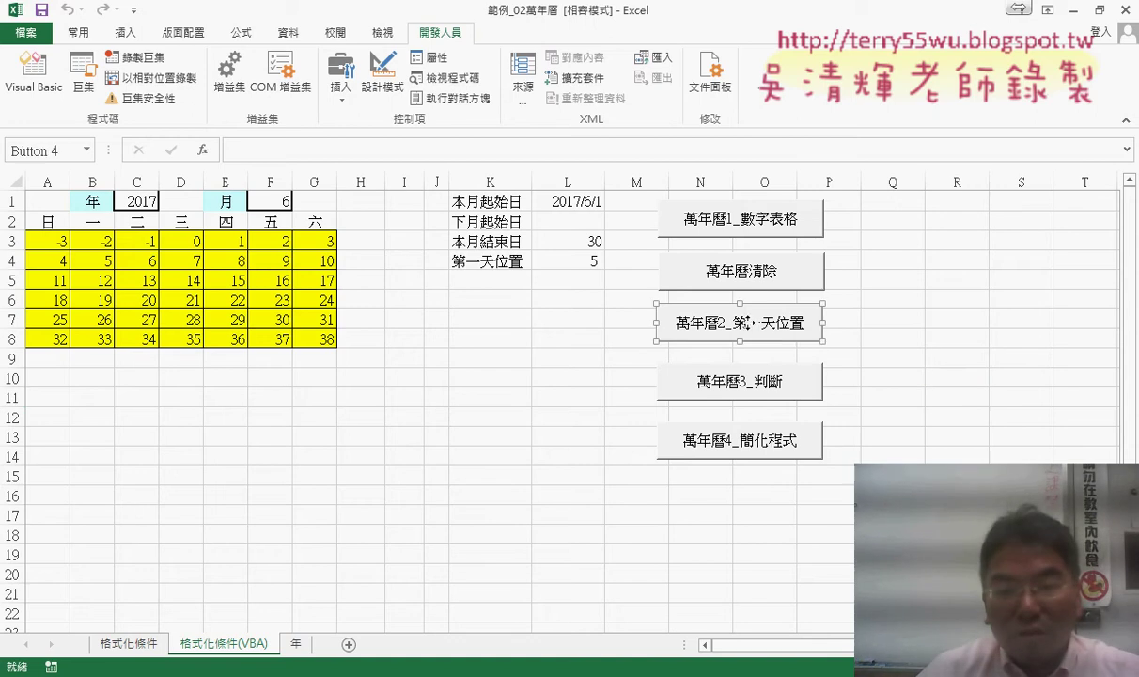
click(810, 465)
click(941, 334)
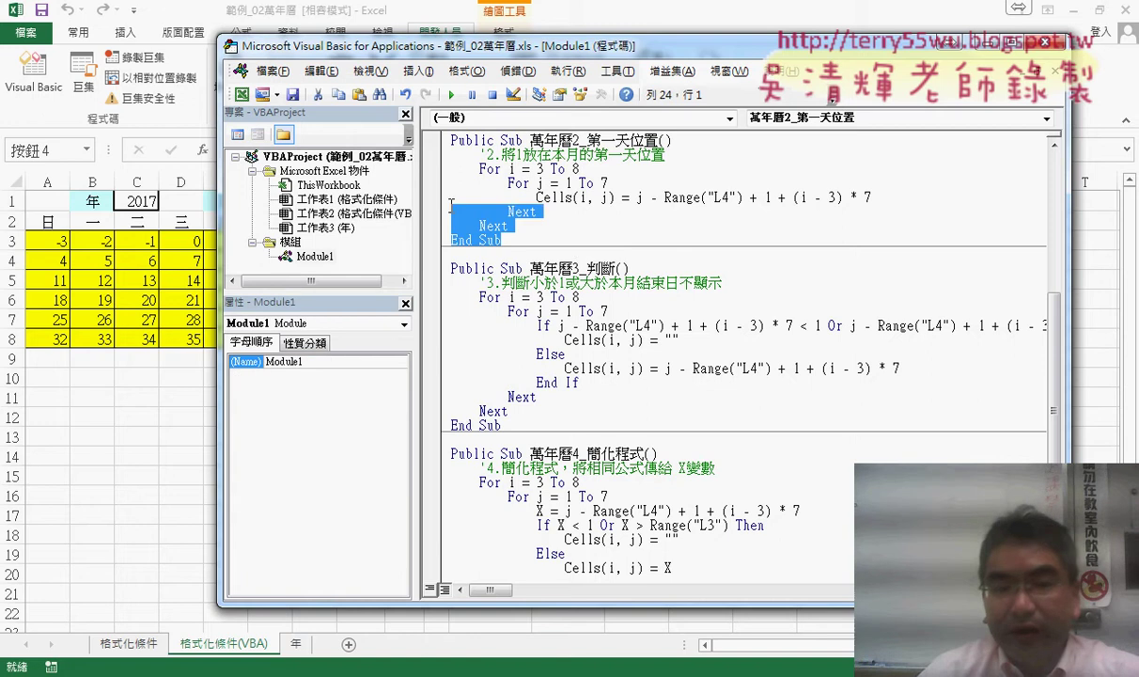
drag(503, 241, 451, 139)
click(616, 71)
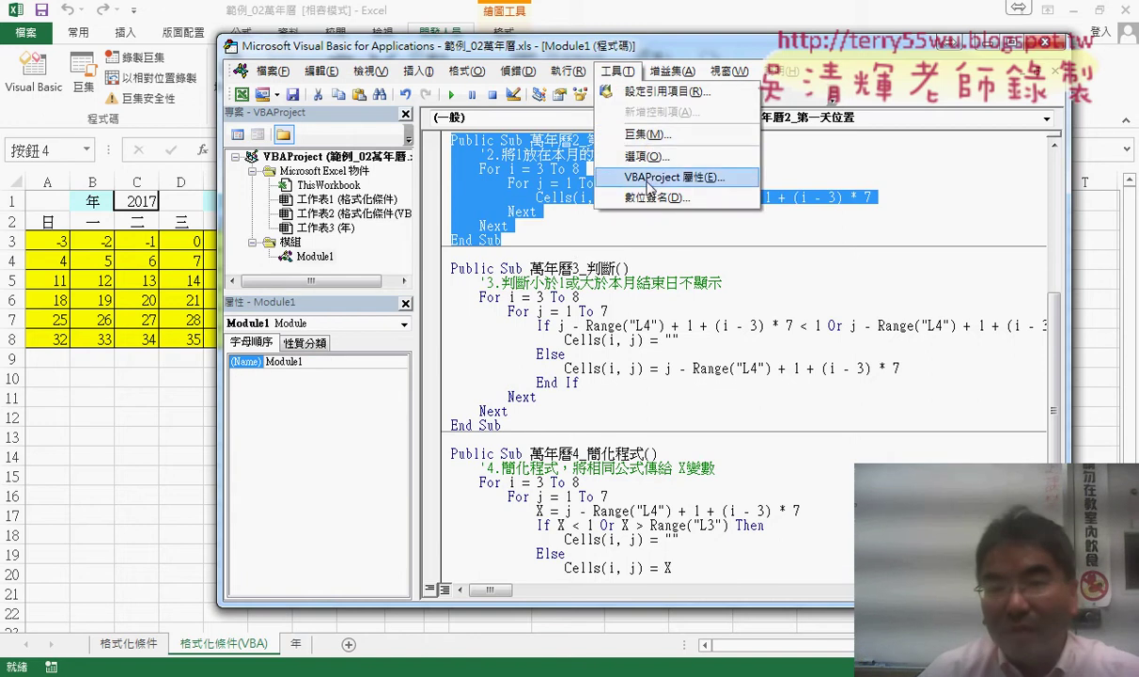
click(652, 157)
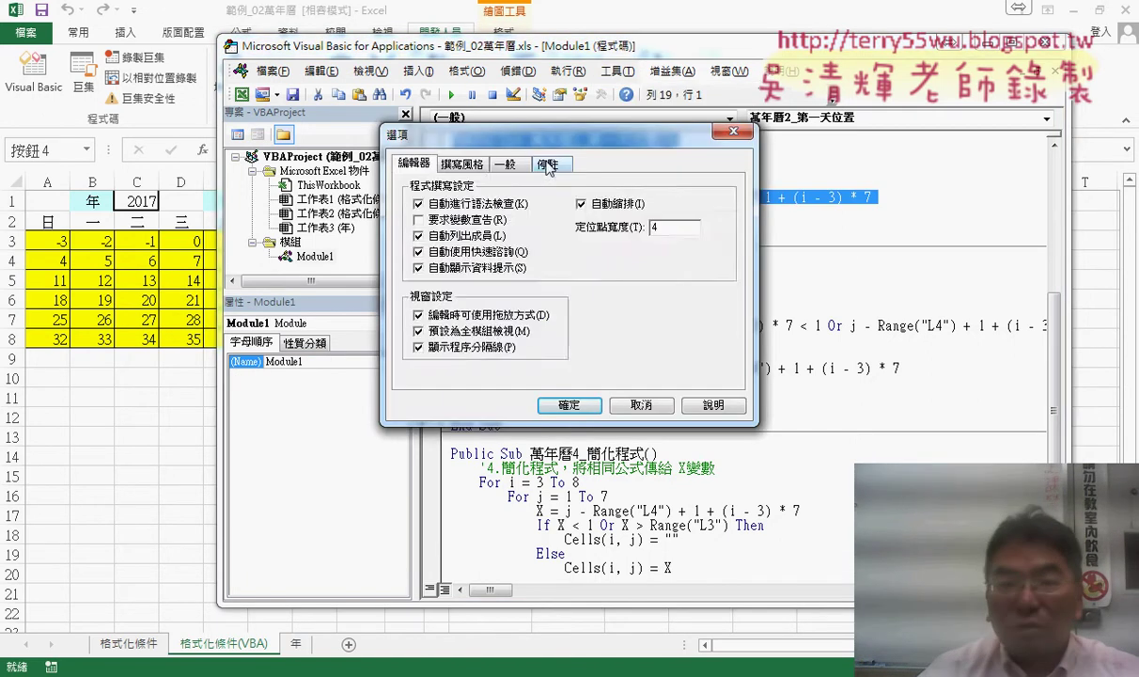
click(473, 166)
click(654, 244)
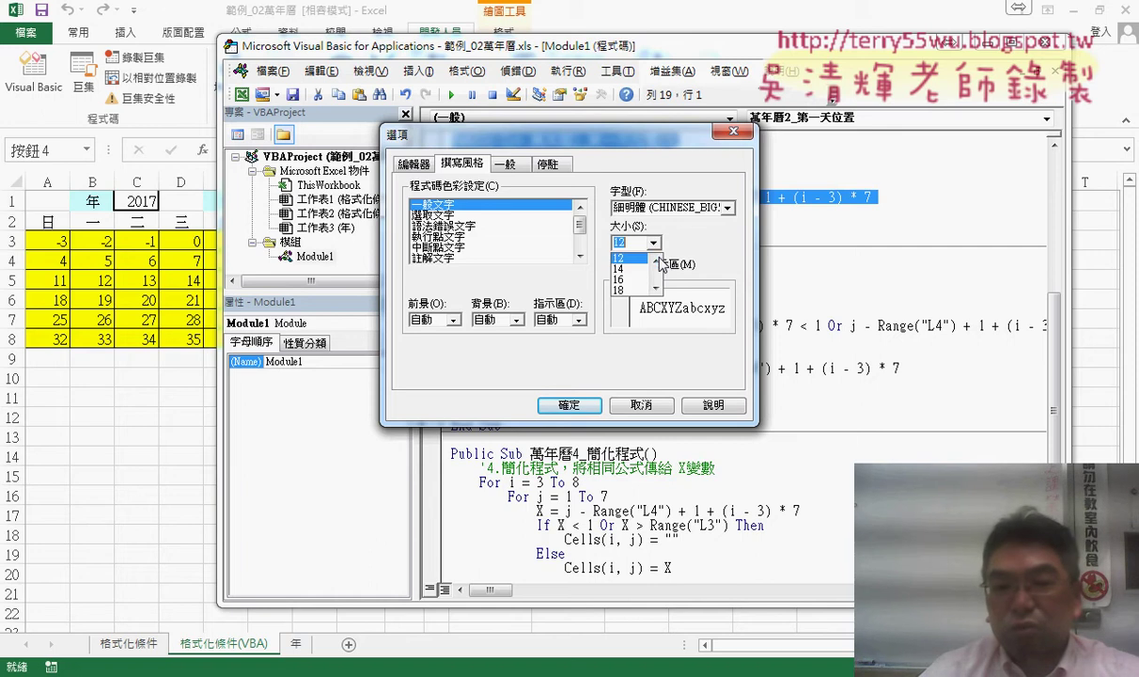
click(655, 260)
click(655, 260)
click(655, 261)
click(655, 260)
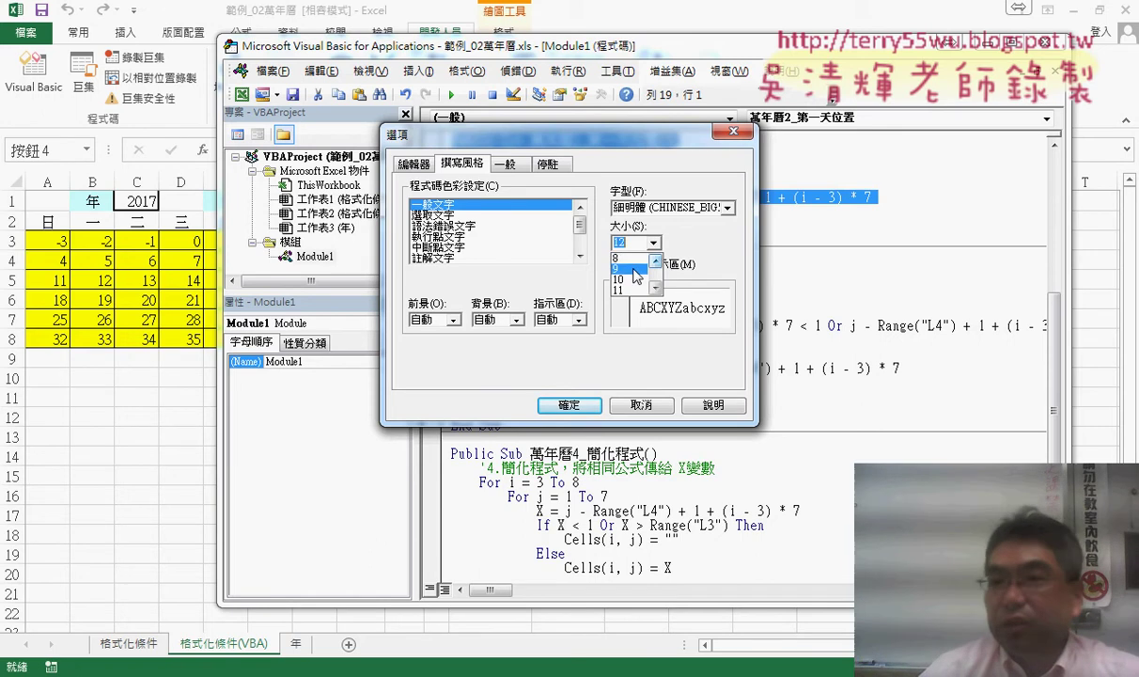
click(655, 288)
click(655, 289)
click(656, 288)
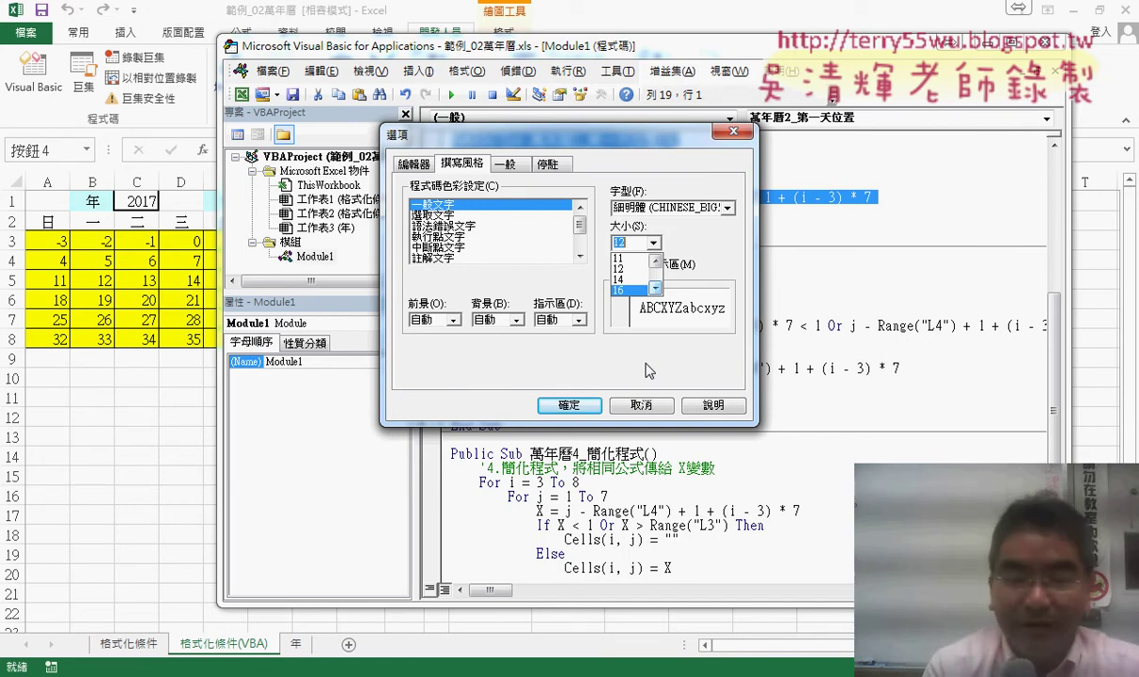
click(647, 371)
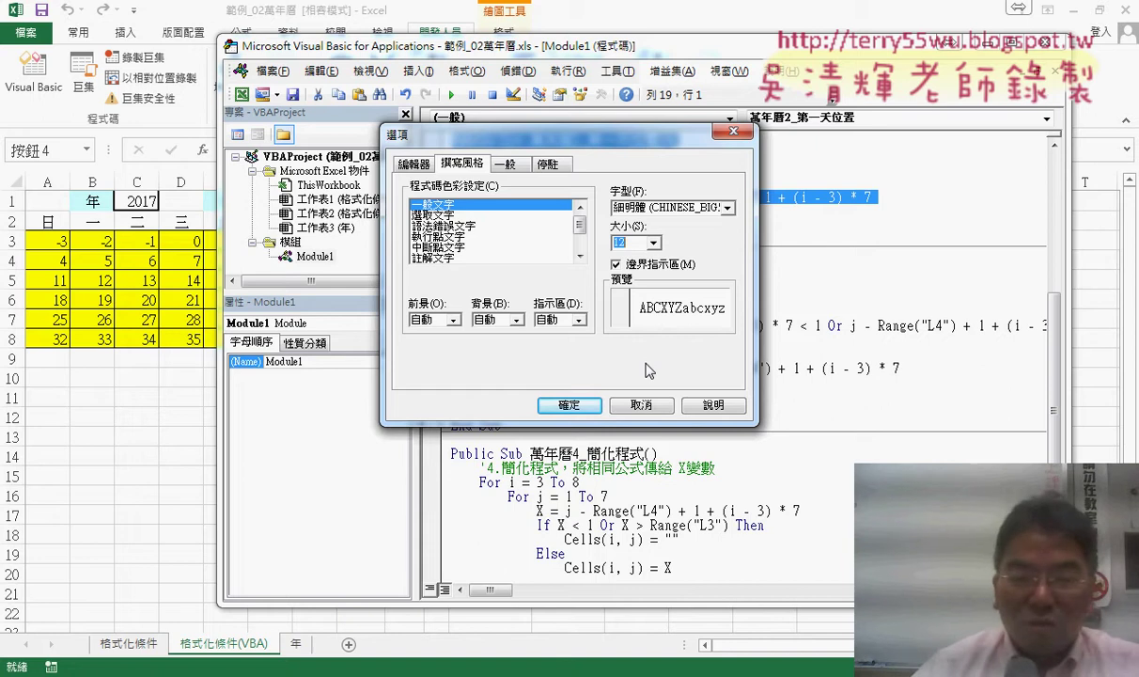
click(572, 404)
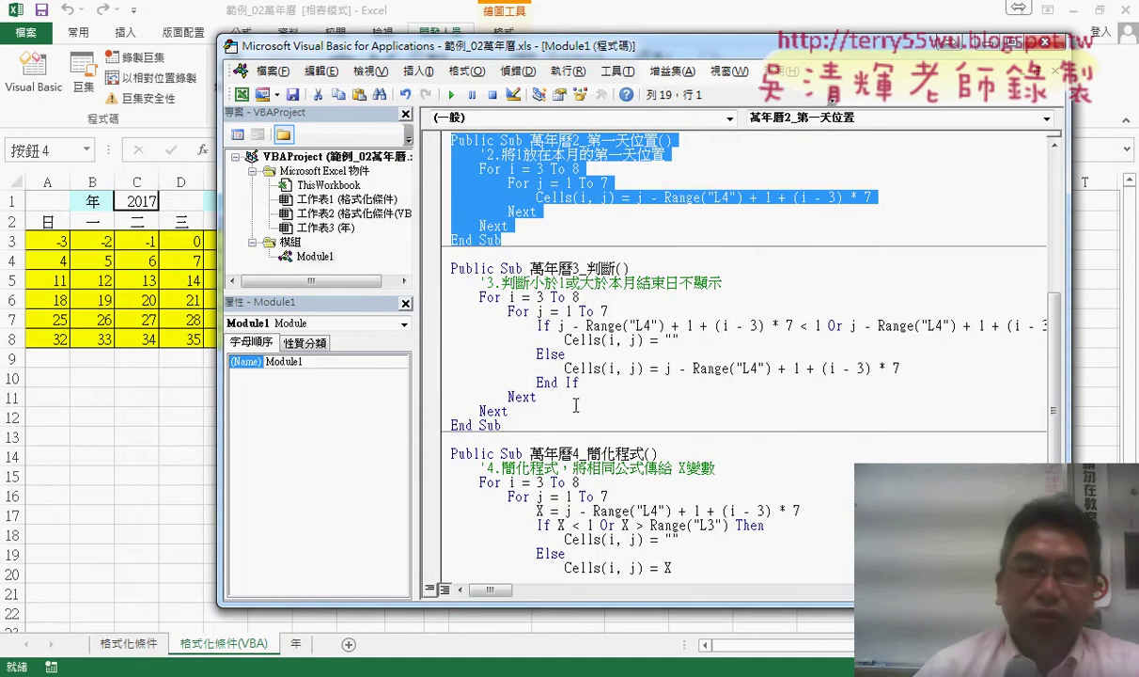
Highlight - Range("L4") + 1 in the 萬年曆2 formula, then return to the calendar worksheet.
click(609, 429)
scroll(609, 431, up, 2)
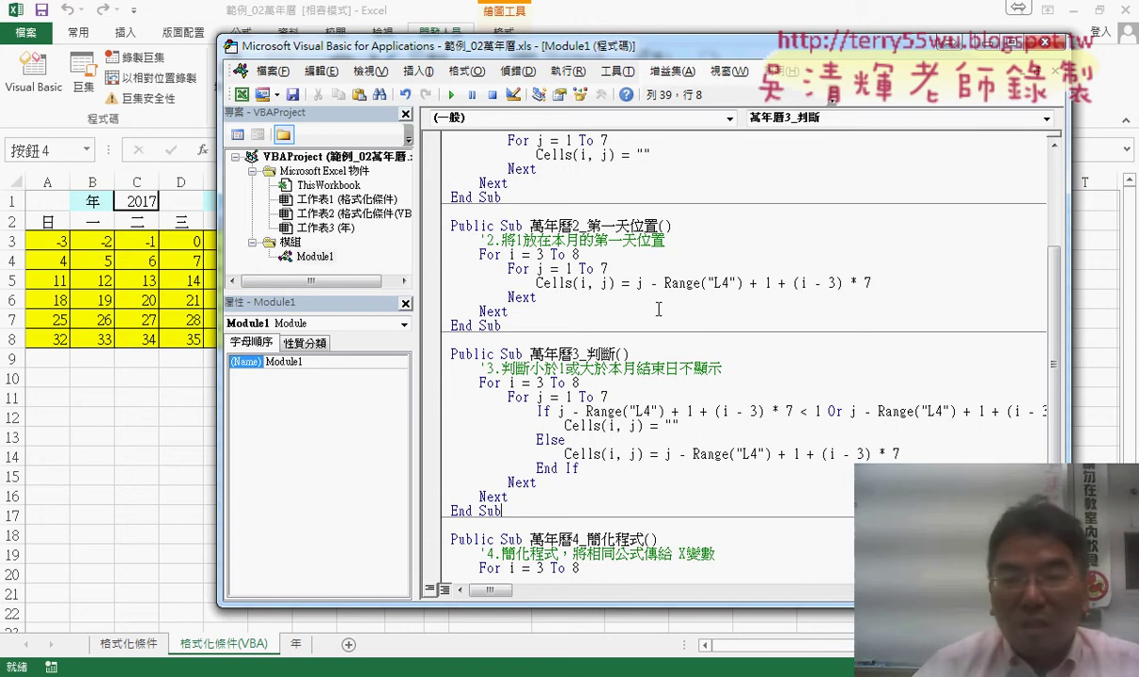
drag(650, 282, 740, 278)
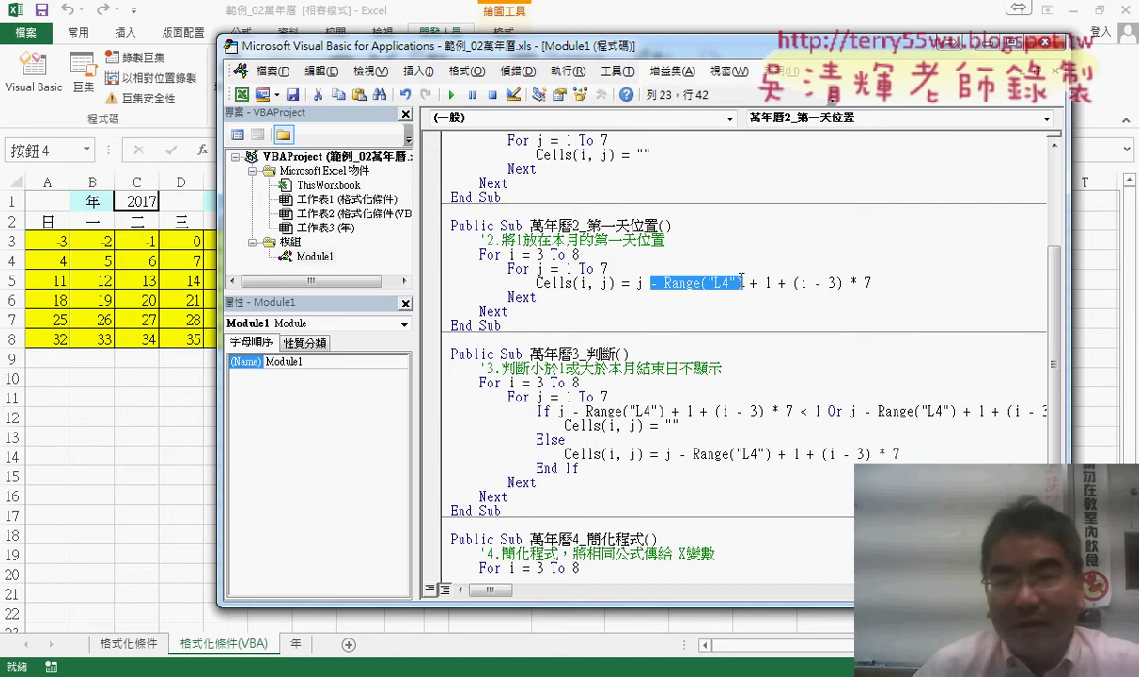
drag(673, 46, 671, 326)
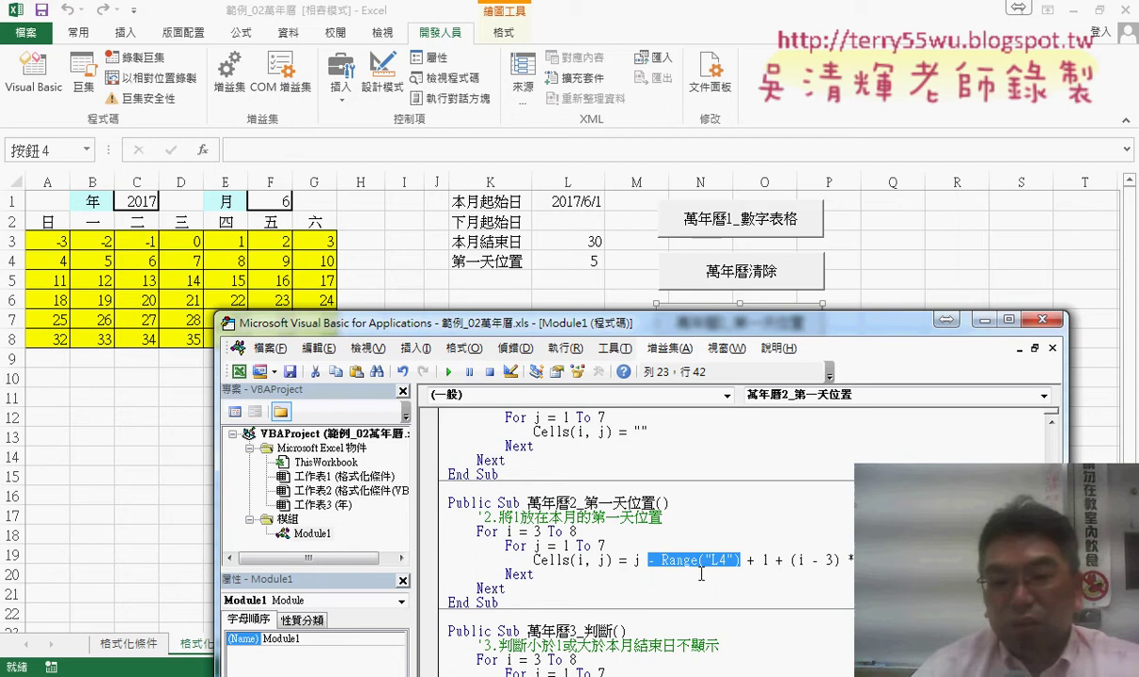
double_click(764, 559)
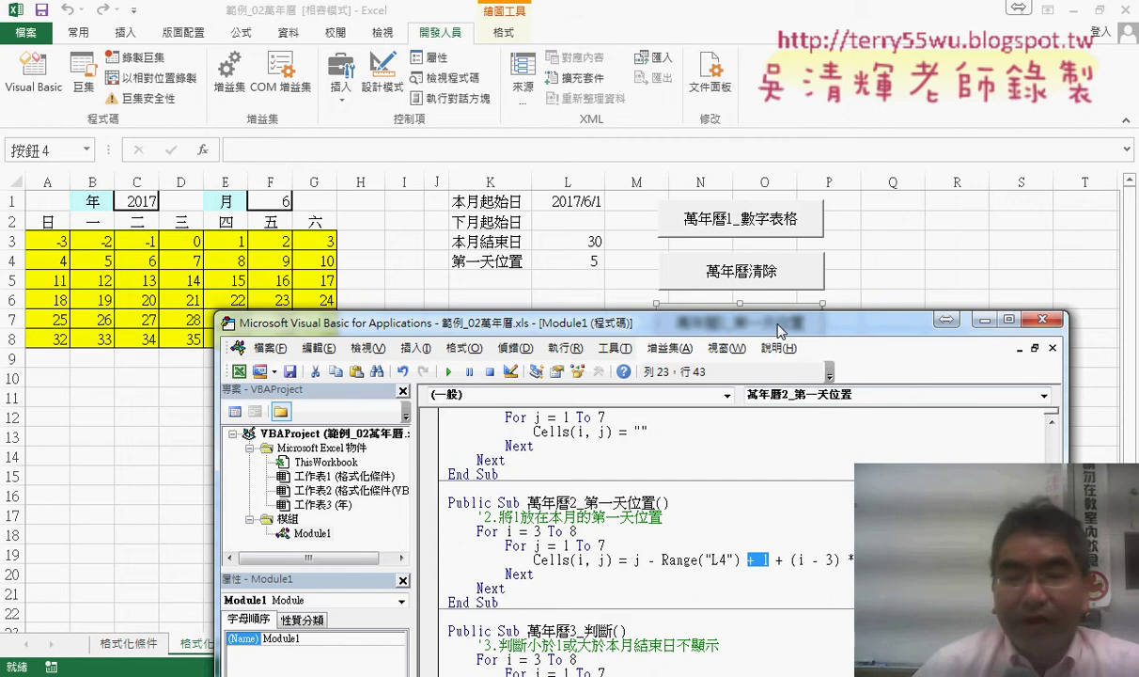
click(884, 279)
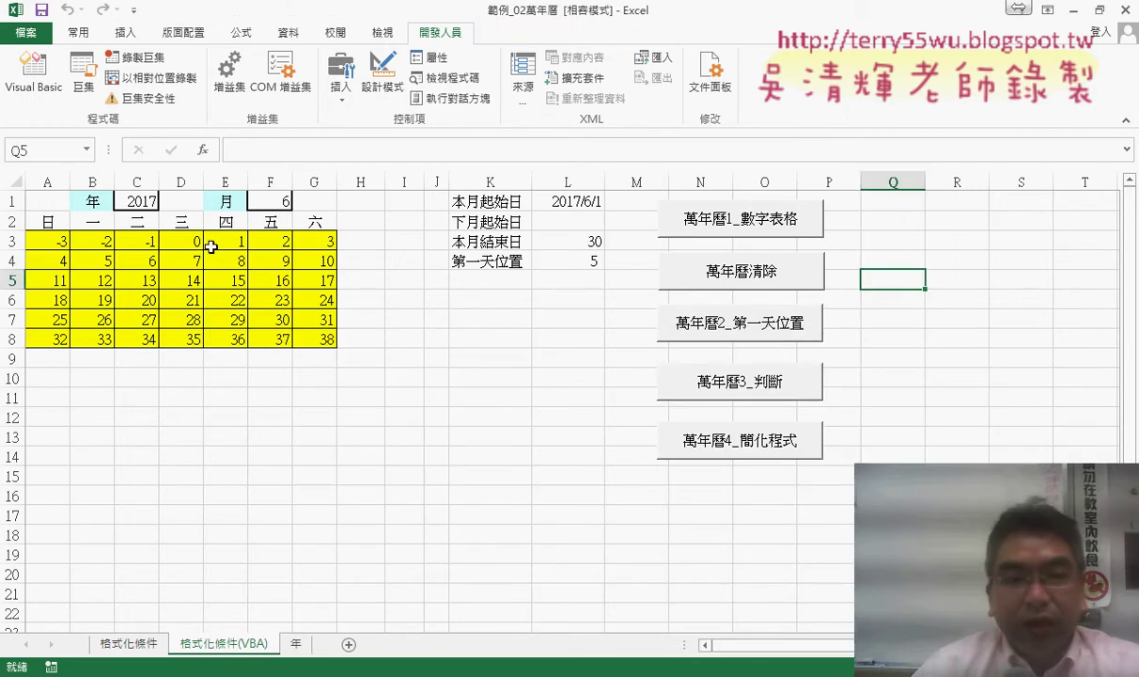
Check L3's month-end day count and fill A3's IF formula across the 格式化條件 calendar grid.
drag(192, 243, 57, 244)
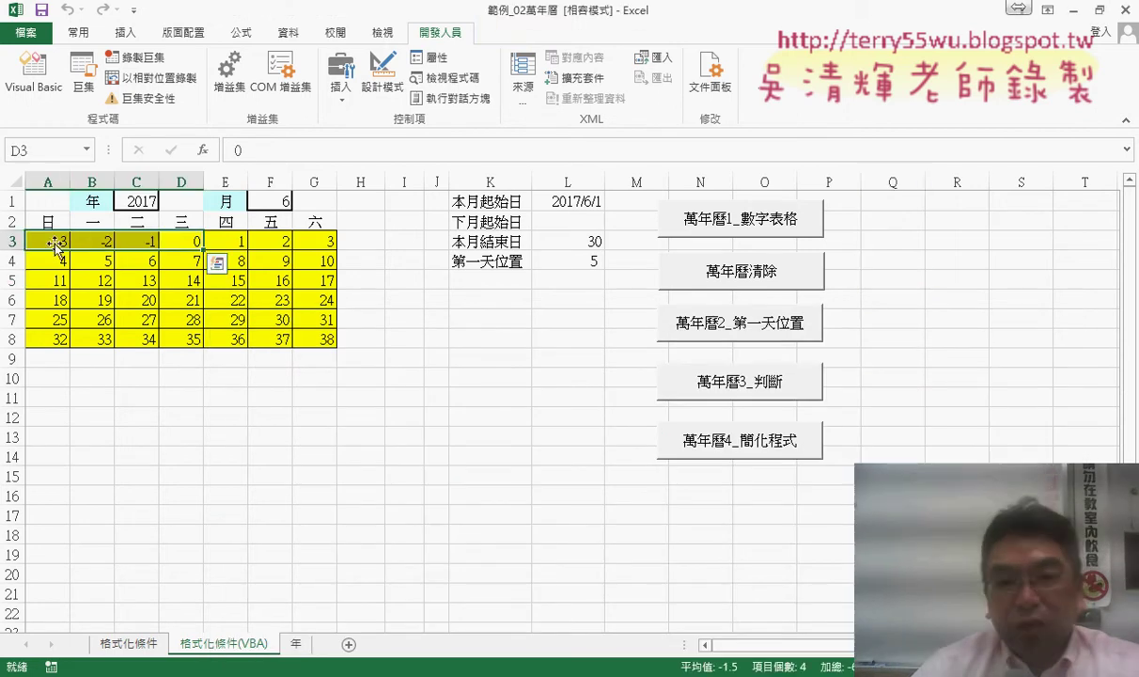
click(574, 243)
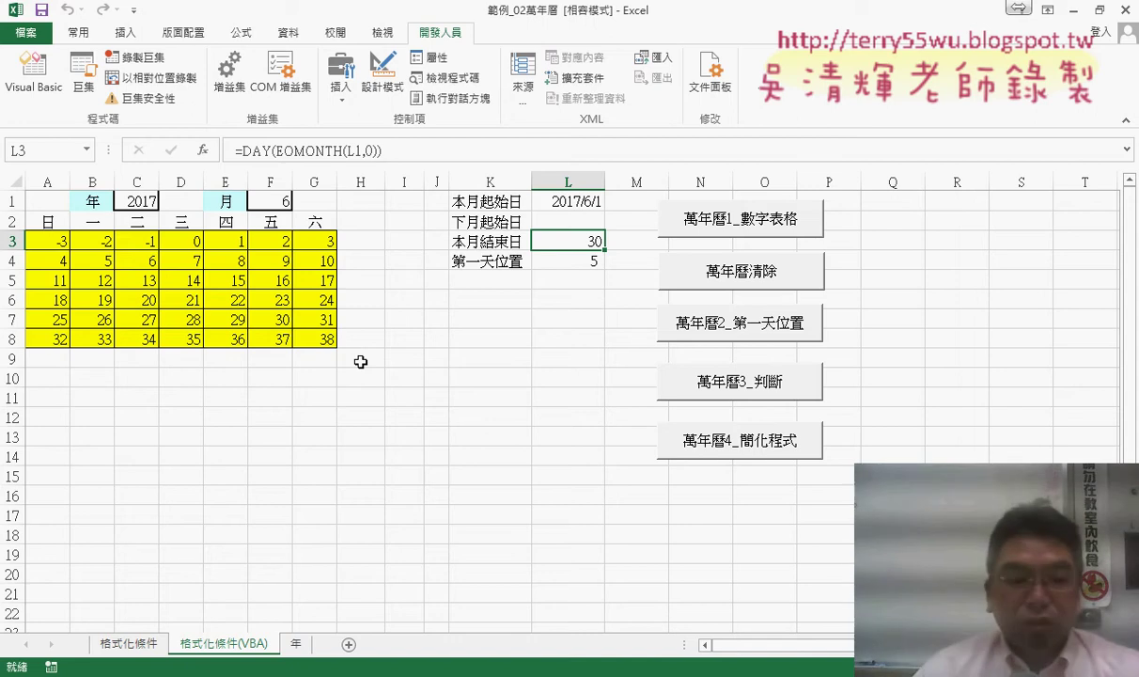
click(131, 643)
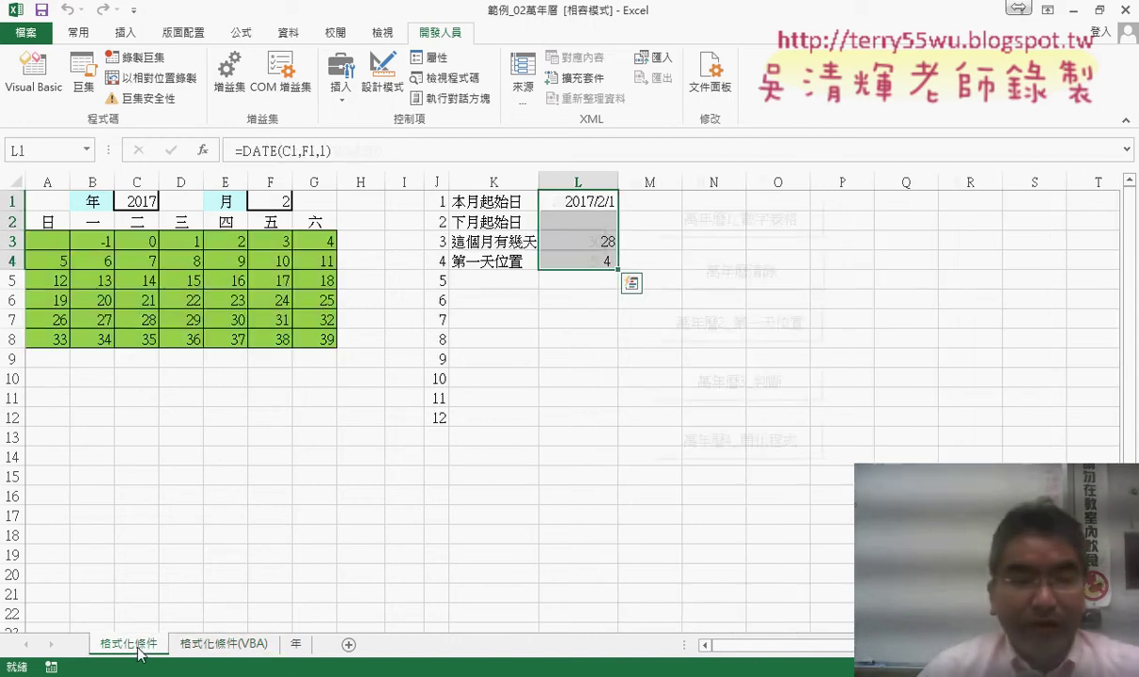
click(45, 239)
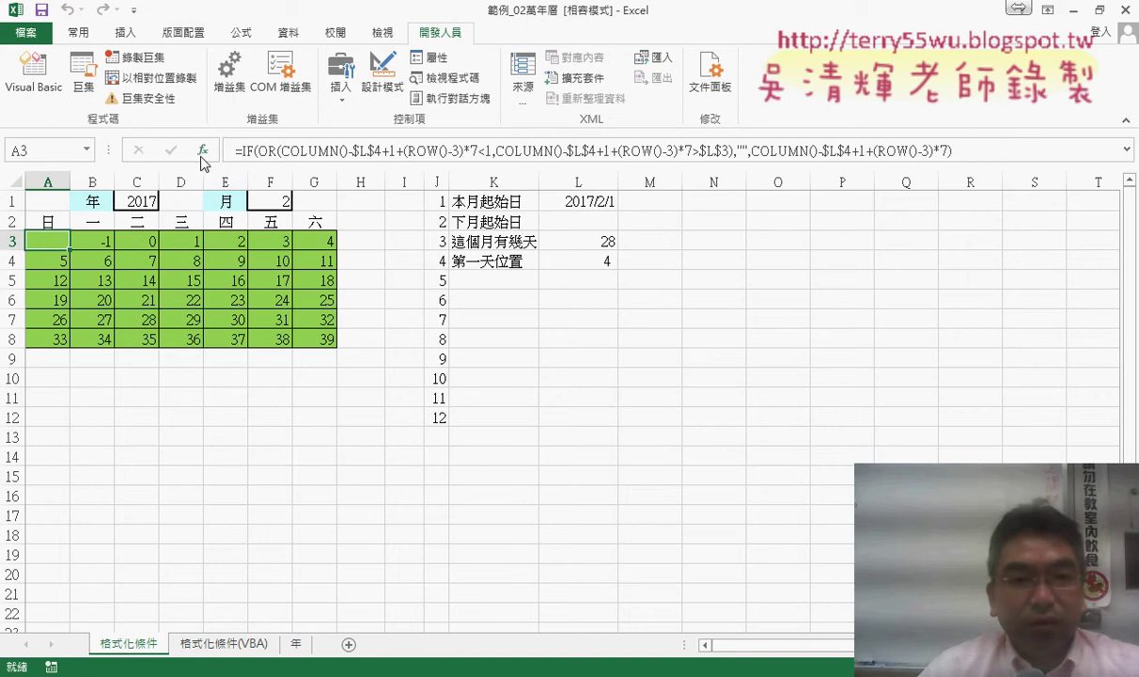
mouse_move(72, 253)
mouse_down()
mouse_move(332, 250)
mouse_move(336, 346)
mouse_up()
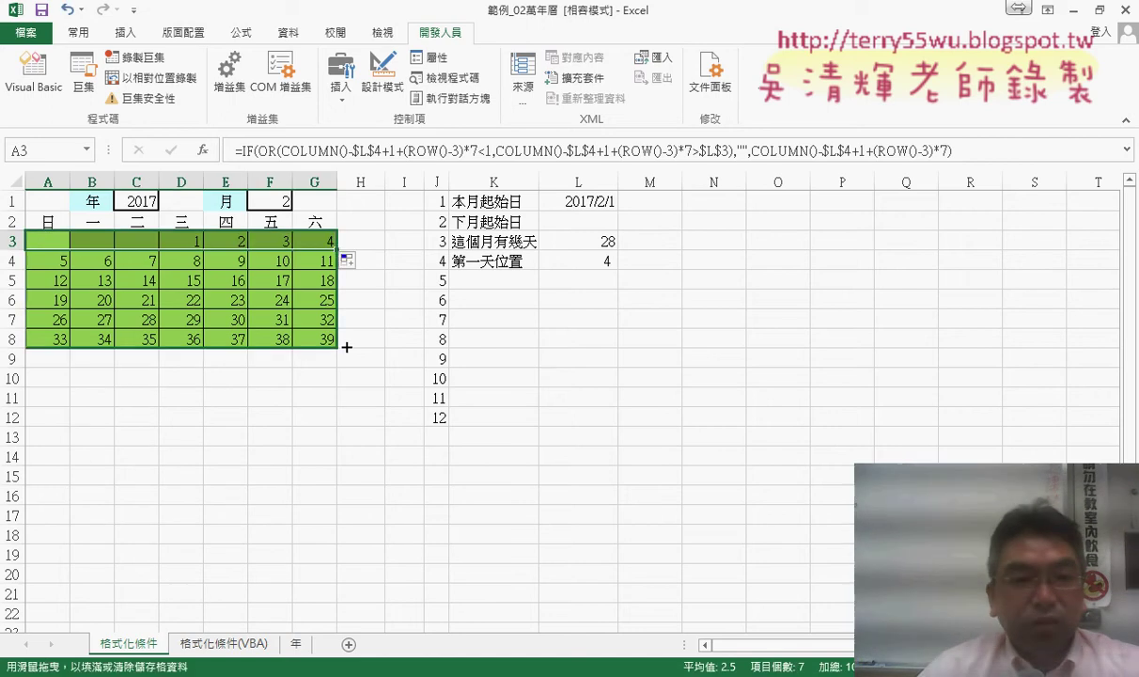
Review the IF function's arguments in A3 without changes and bring up the macro code.
click(243, 150)
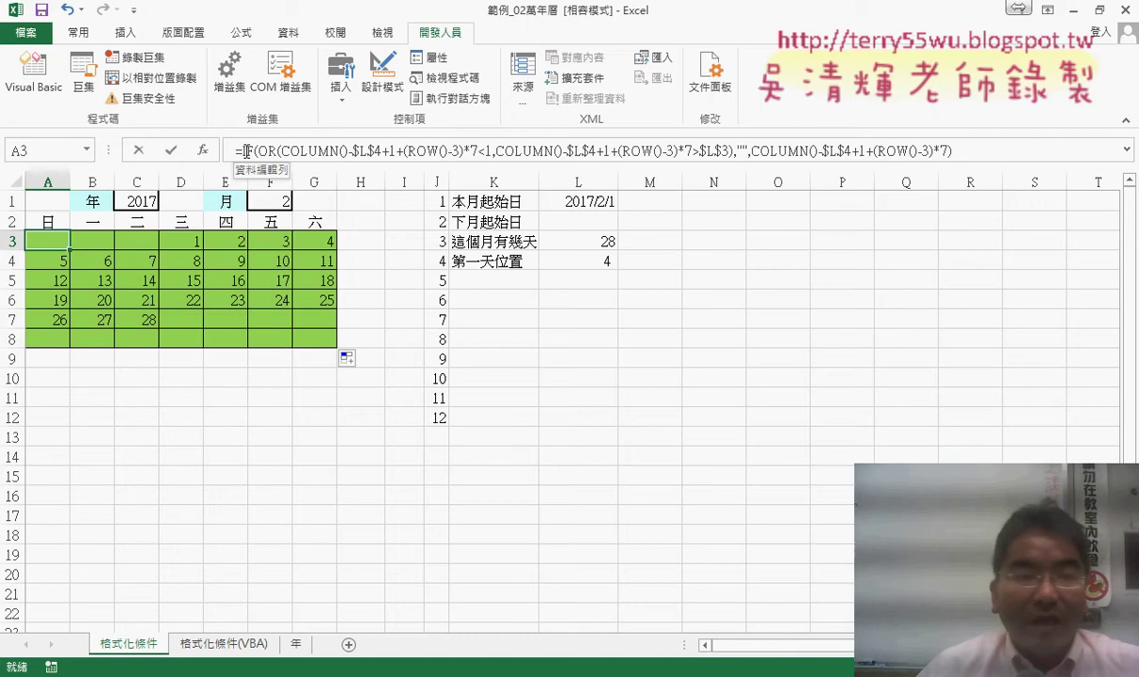
click(203, 150)
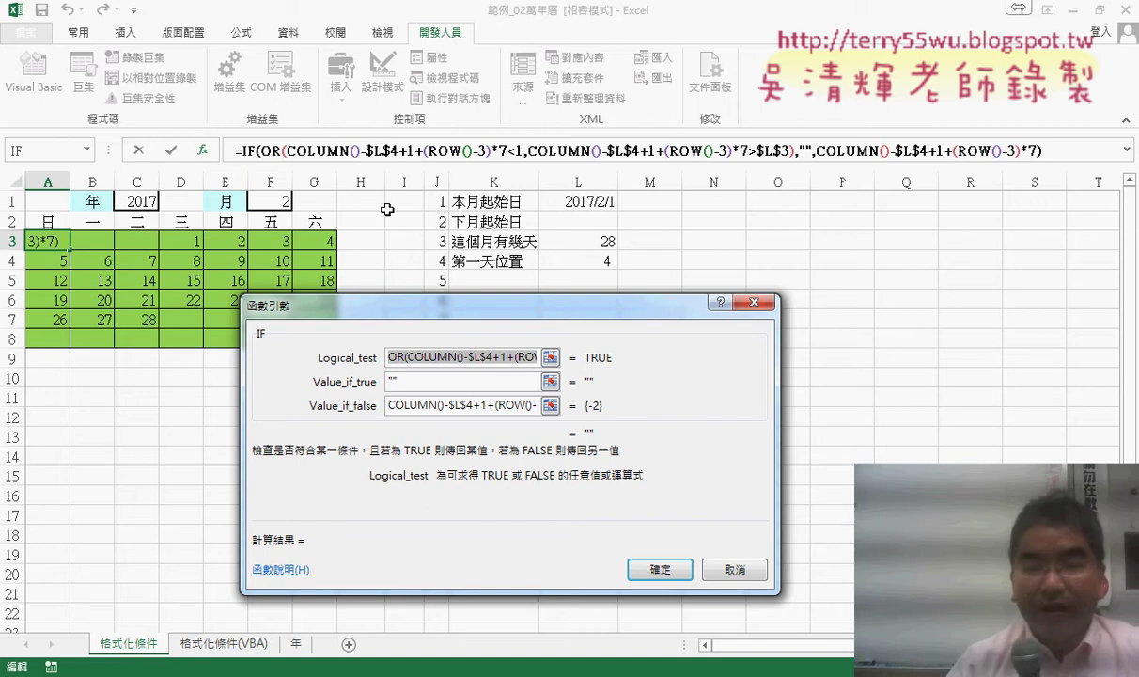
click(719, 568)
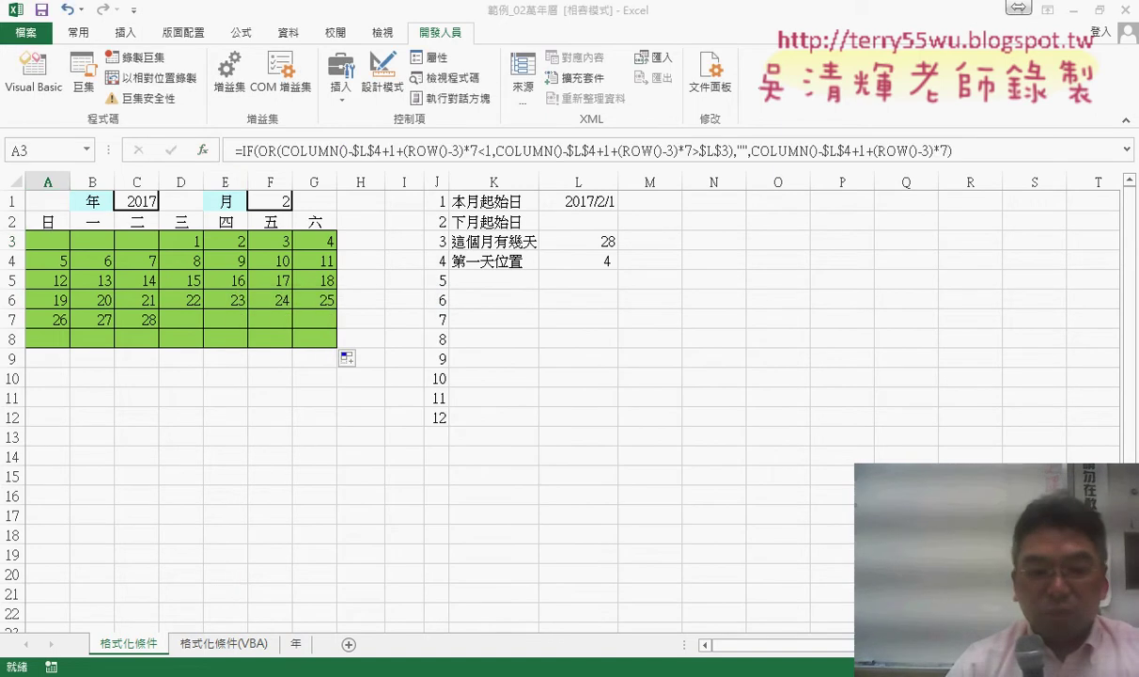
click(333, 580)
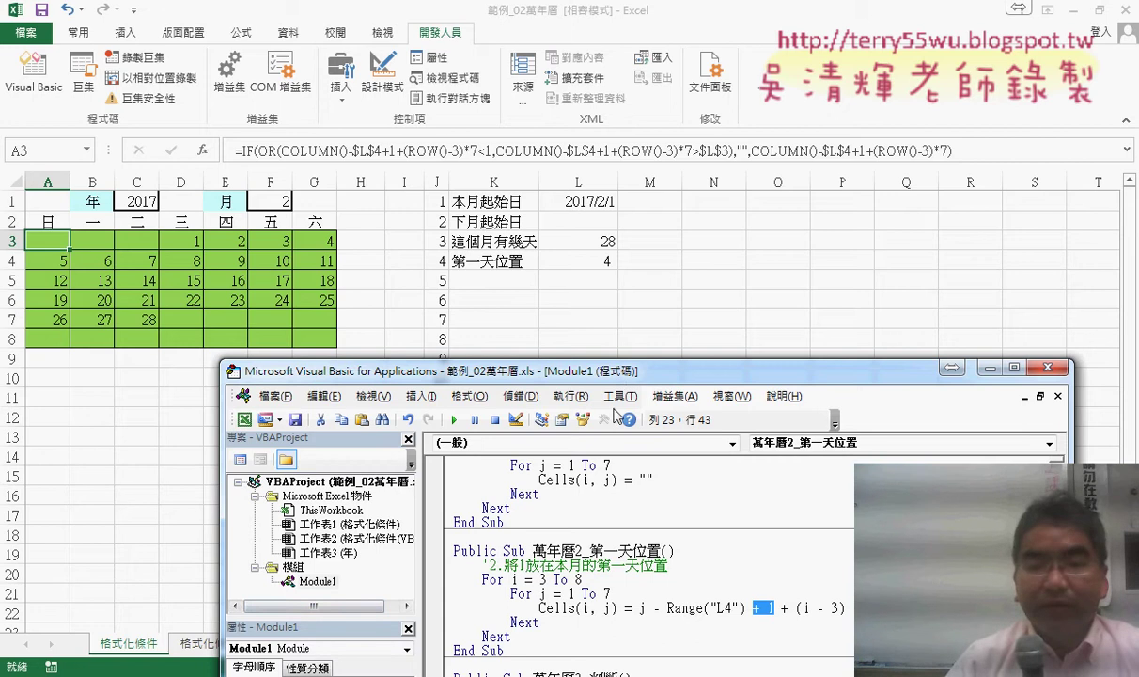
Delete 萬年曆3_判斷's old body and paste in the For loops copied from 萬年曆2_第一天位置.
drag(620, 372, 634, 94)
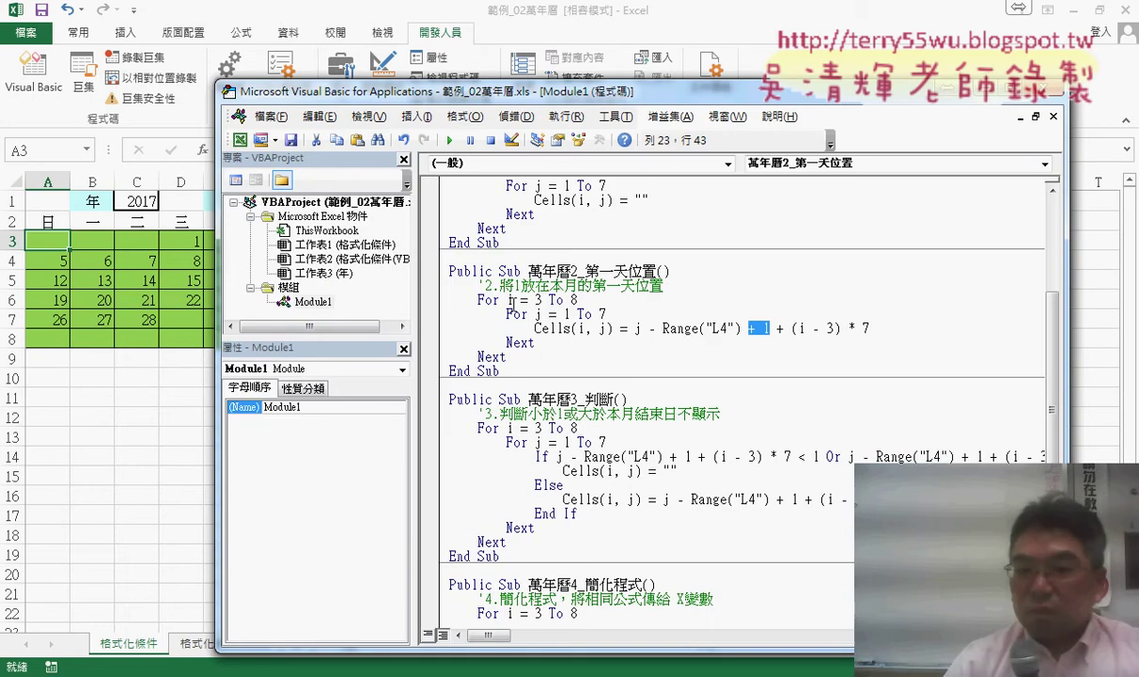
drag(432, 543, 432, 416)
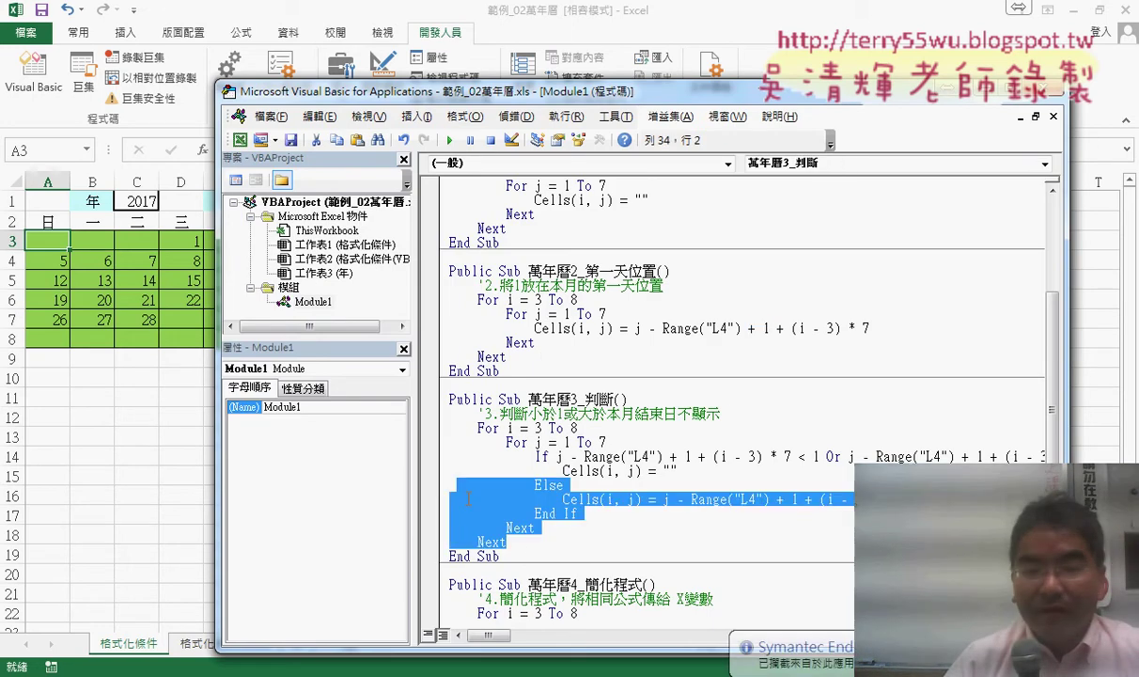
key(Delete)
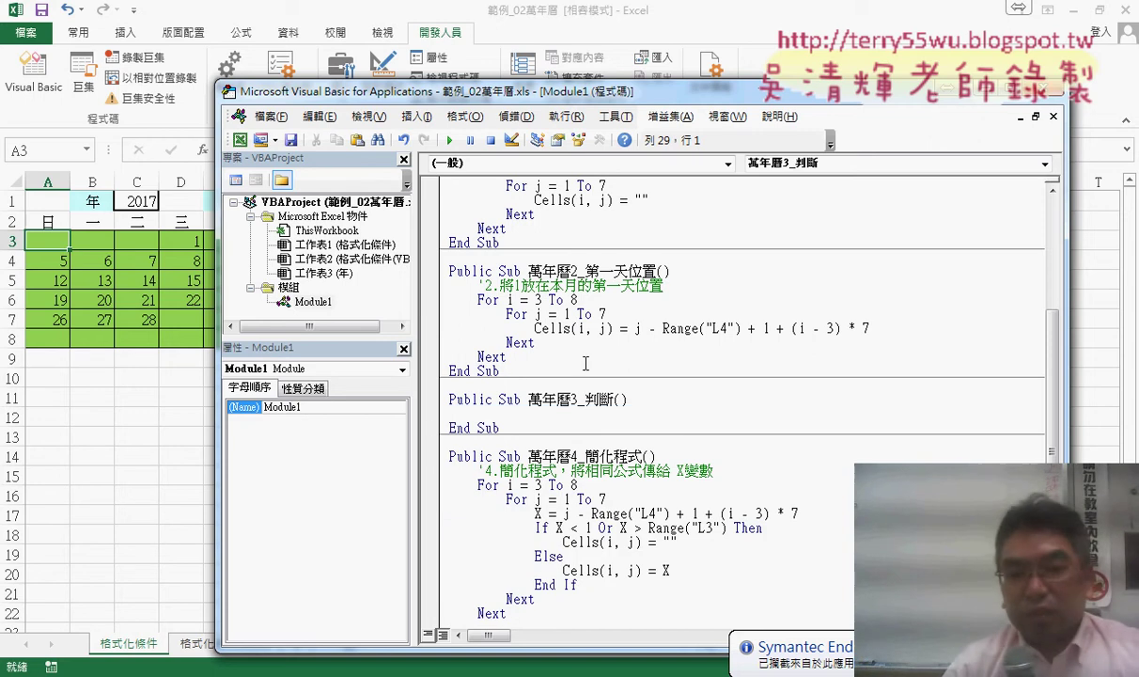
drag(513, 357, 437, 285)
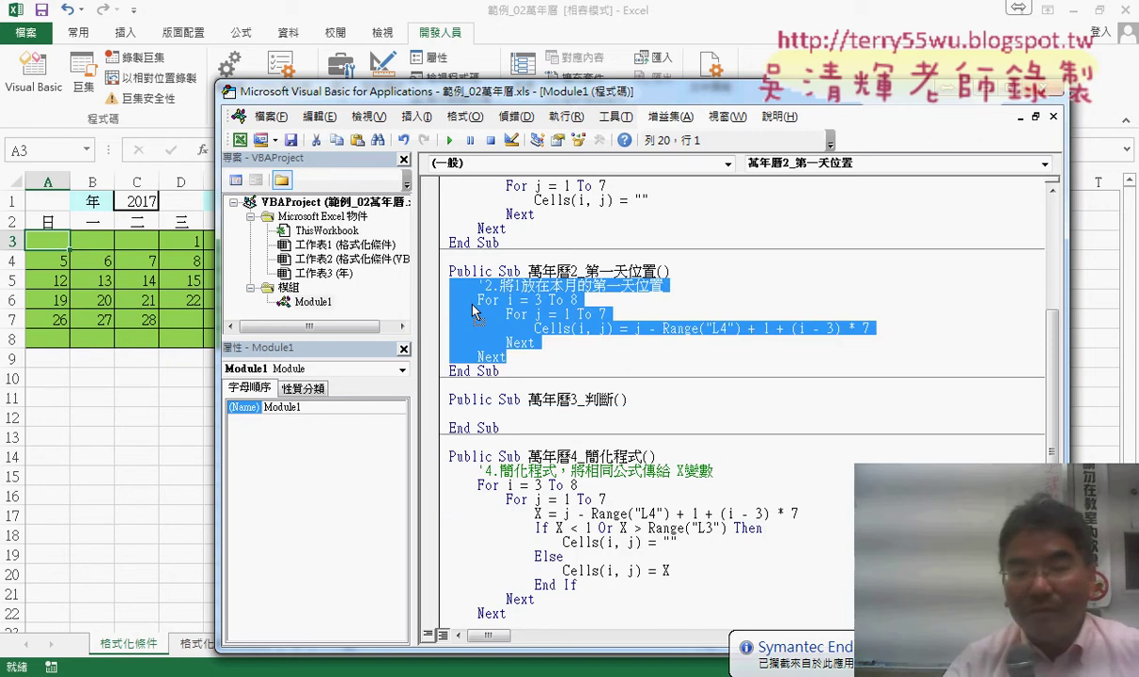
key(ctrl+c)
click(449, 413)
key(ctrl+v)
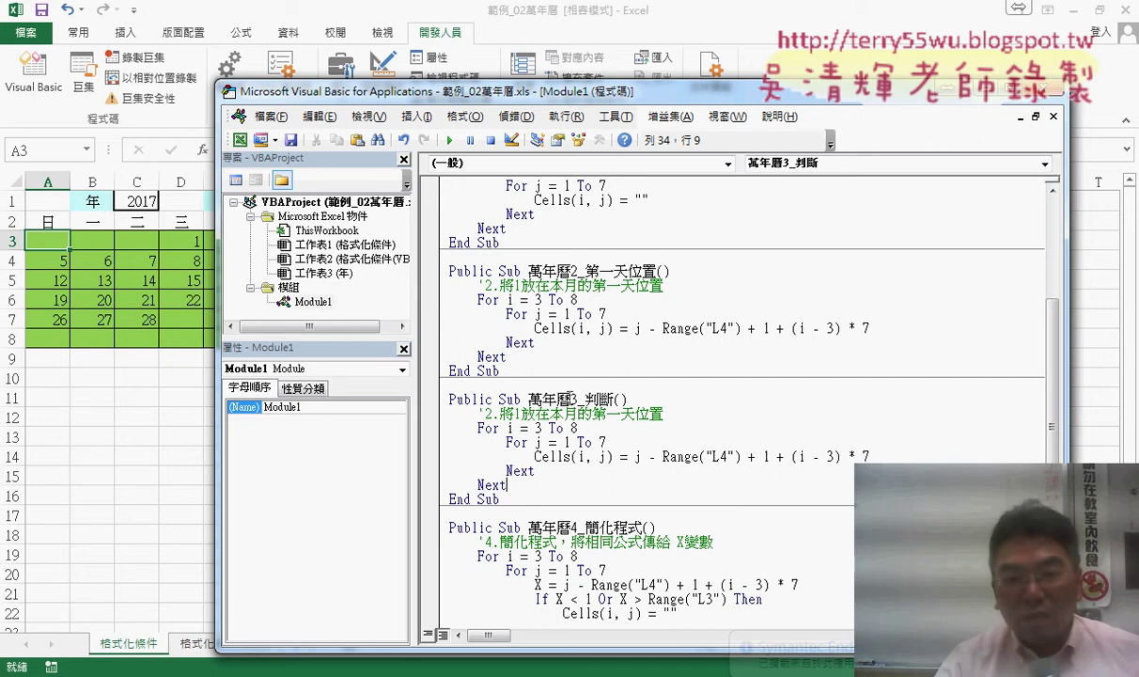
drag(571, 400, 613, 399)
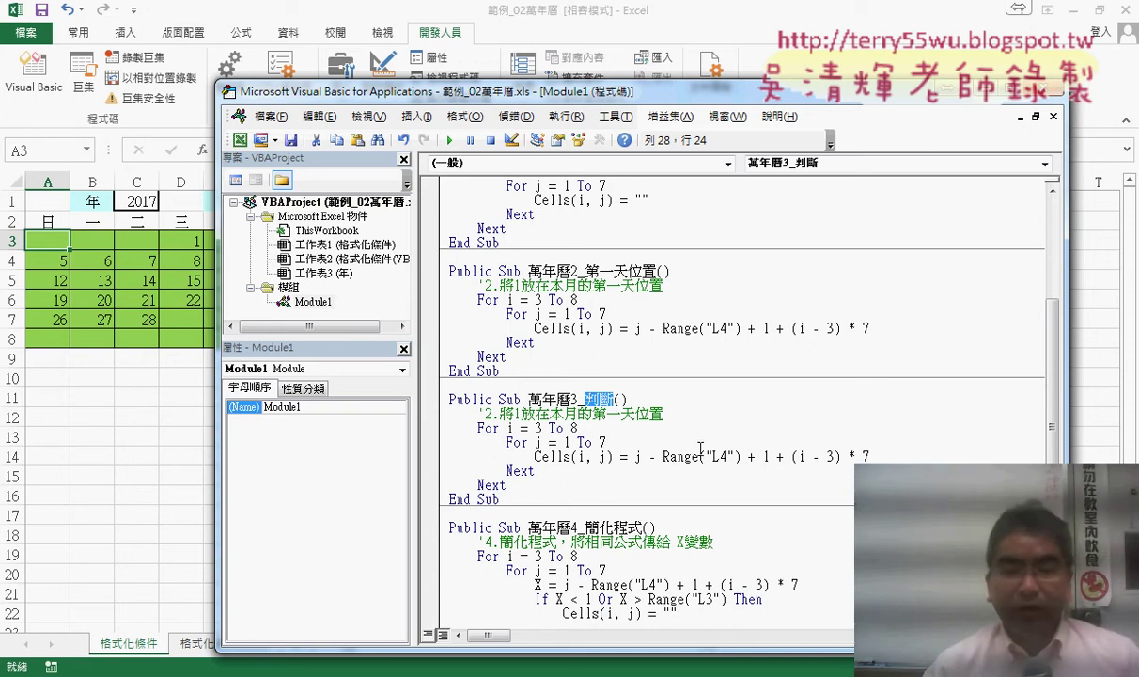
Add an indented If line under For j using the expression j - Range("L4") + 1 + (i - 3) * 7.
click(664, 442)
key(Return)
key(Return)
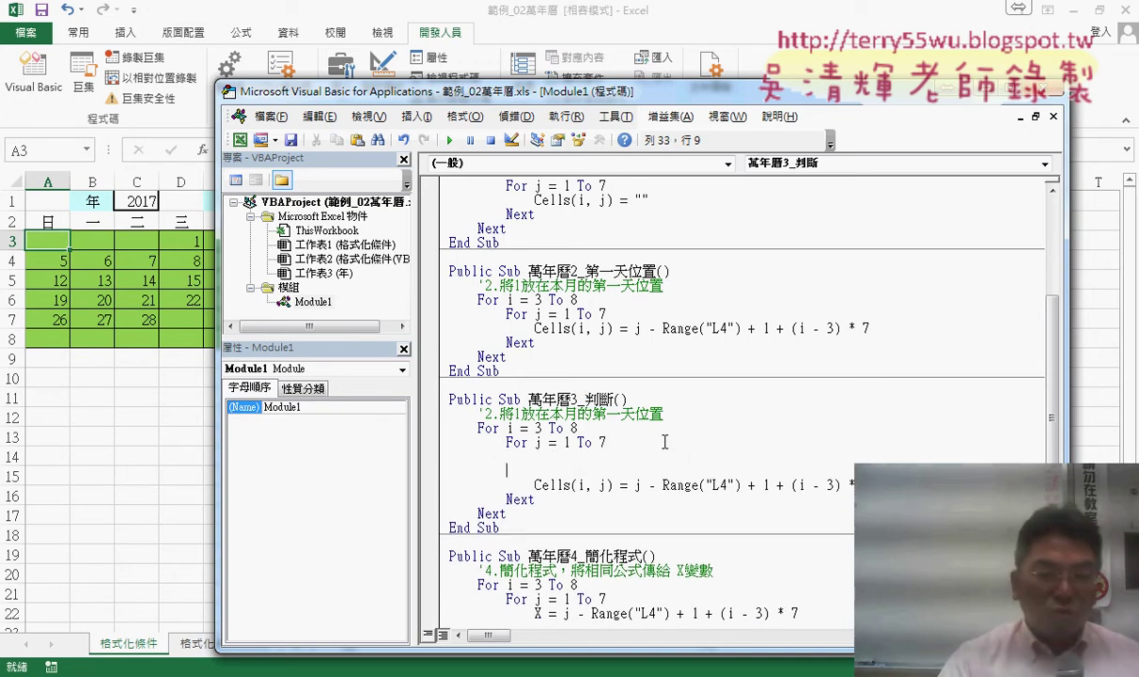
key(Tab)
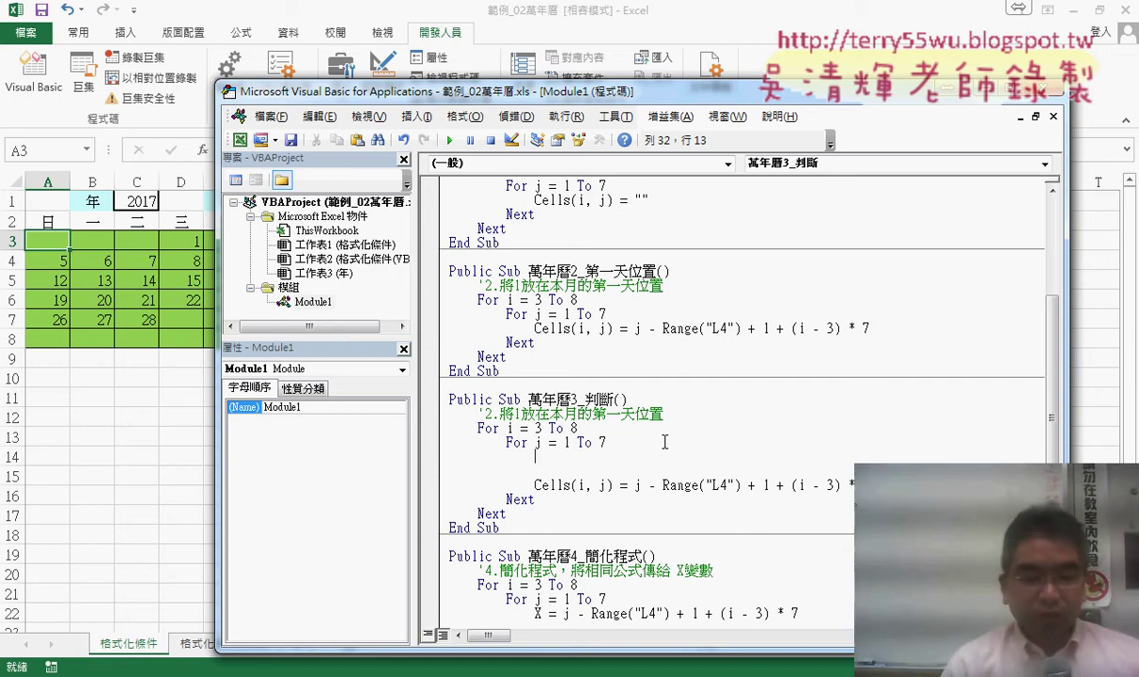
text(i)
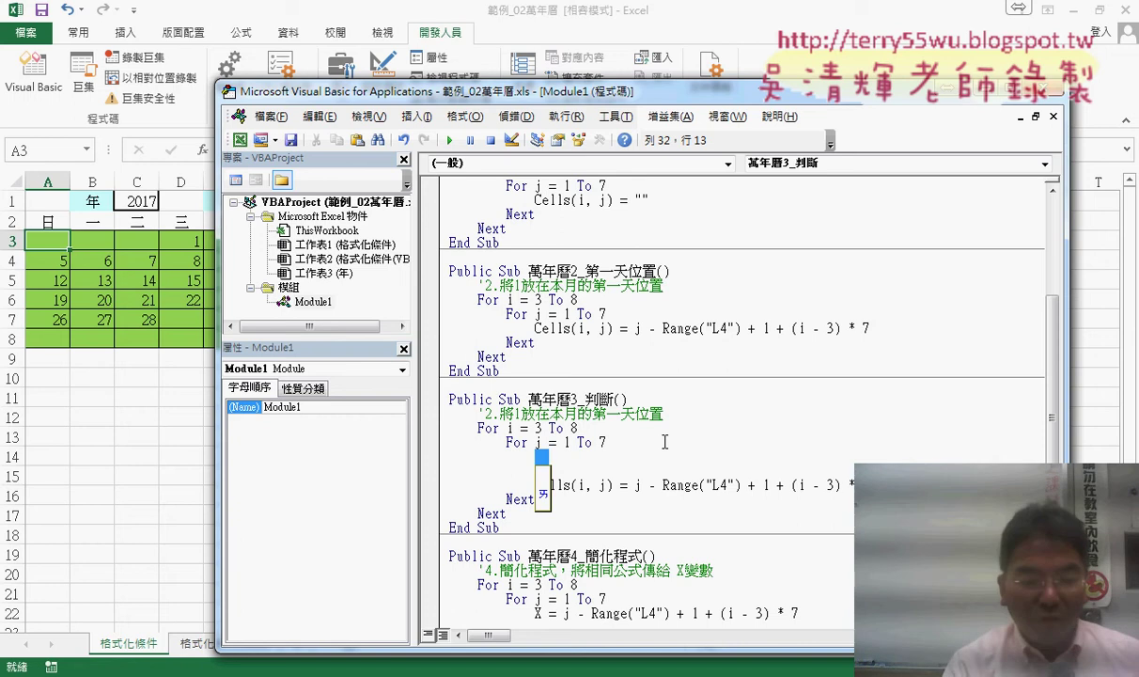
key(BackSpace)
text(f)
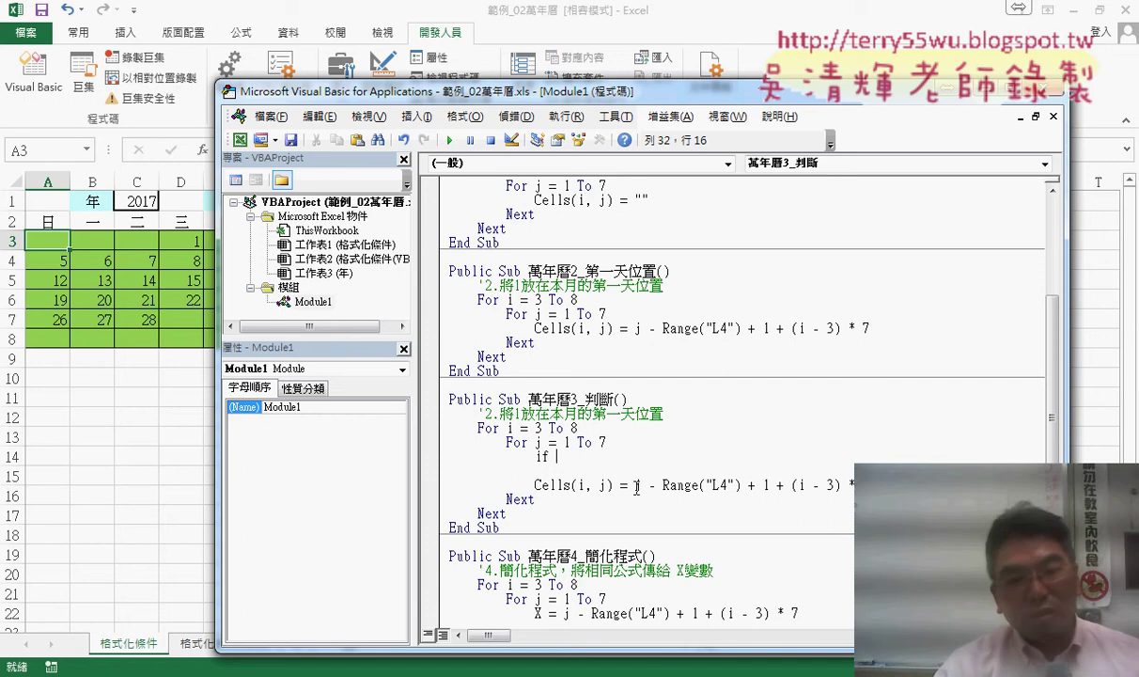
click(637, 487)
key(Return)
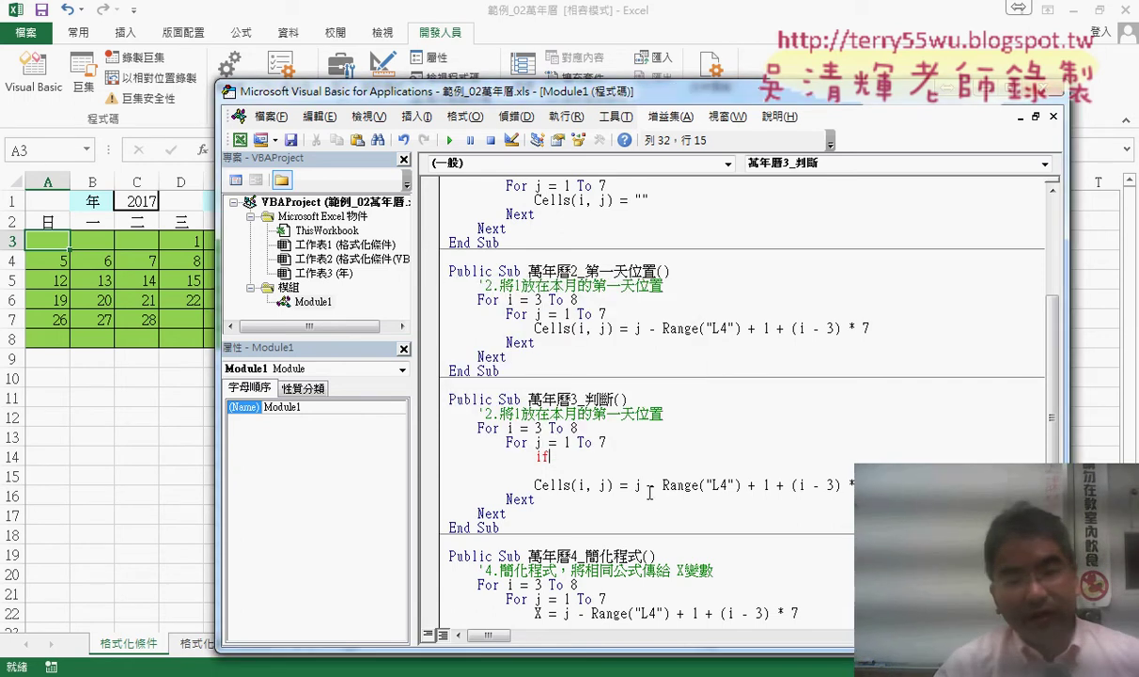
drag(635, 485, 850, 485)
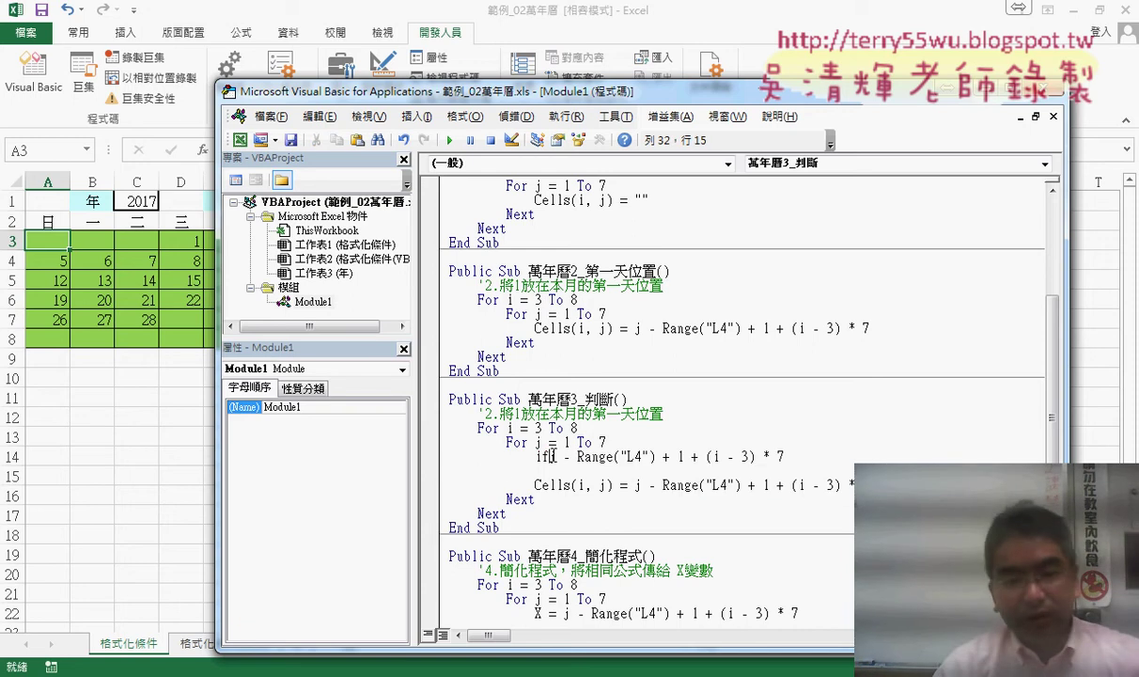
drag(556, 456, 853, 463)
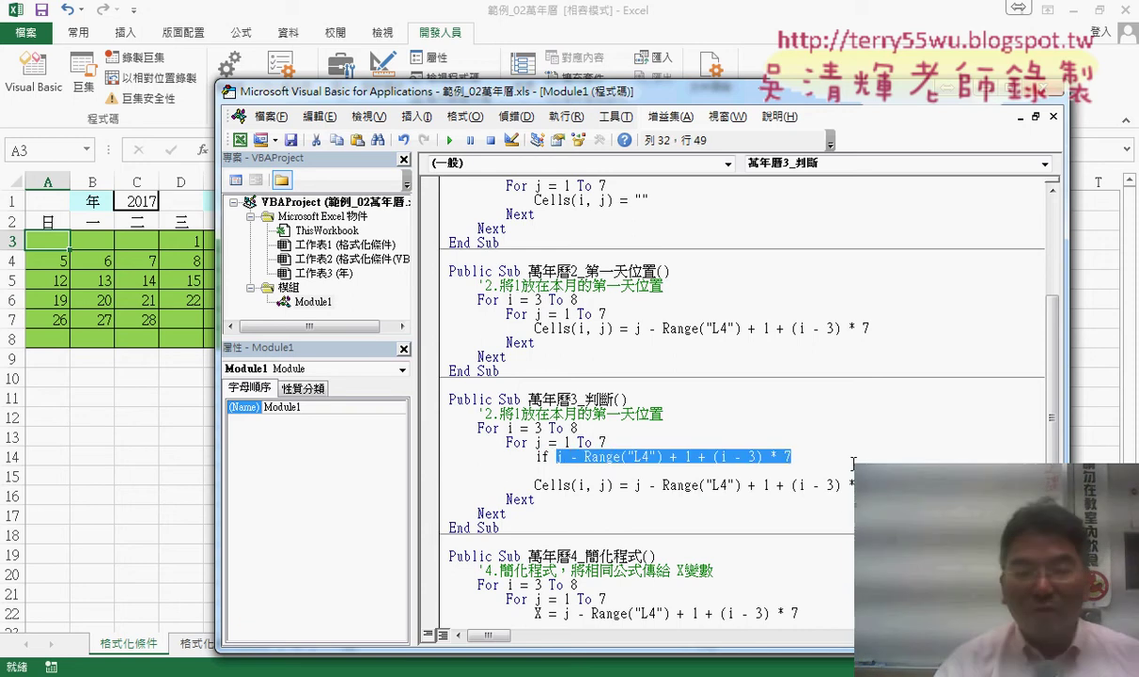
drag(432, 98, 293, 89)
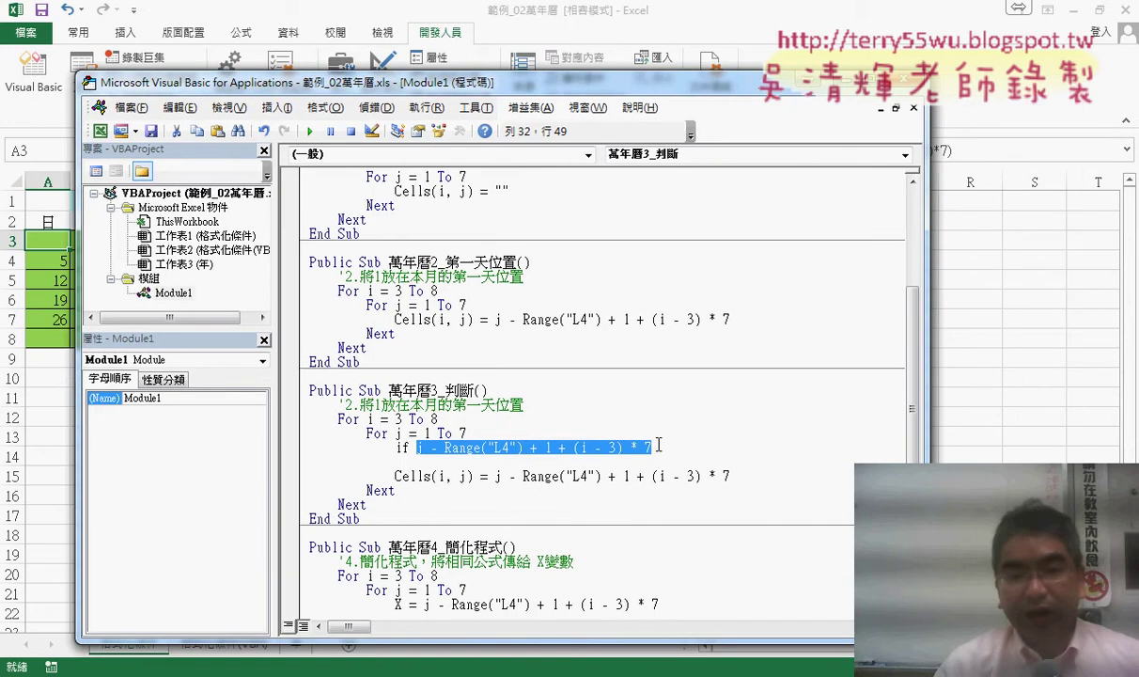
Complete the If line: day expression < 1 Or day expression > Range("L3") Then.
drag(927, 444, 1072, 448)
click(689, 452)
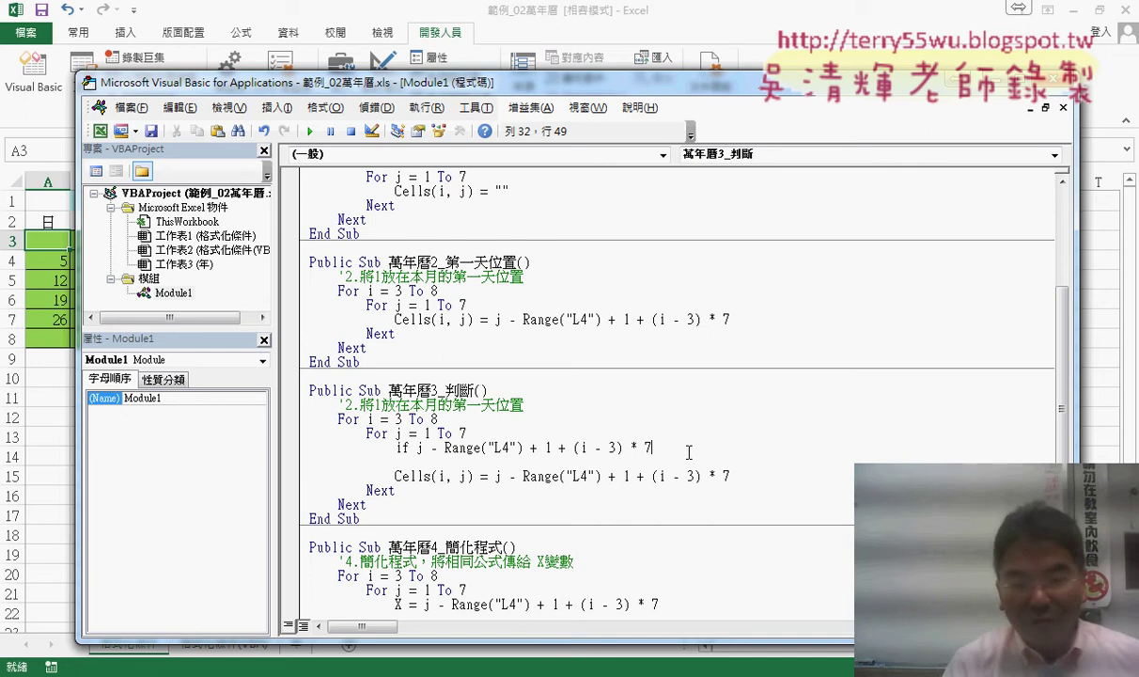
text(<1)
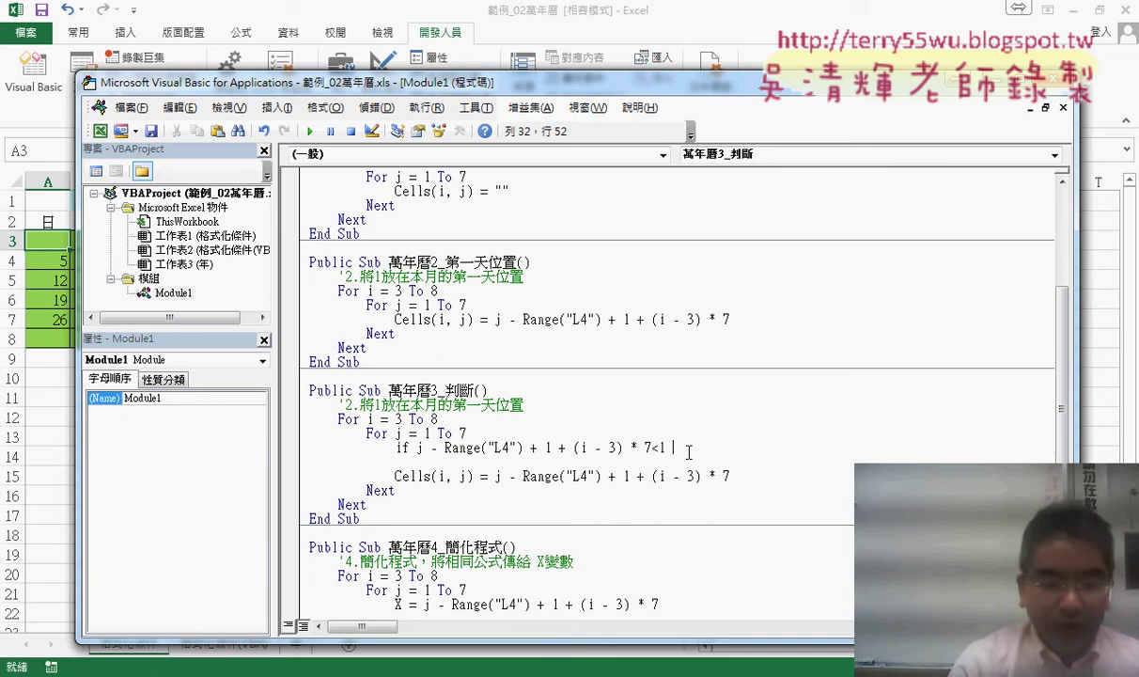
text( or)
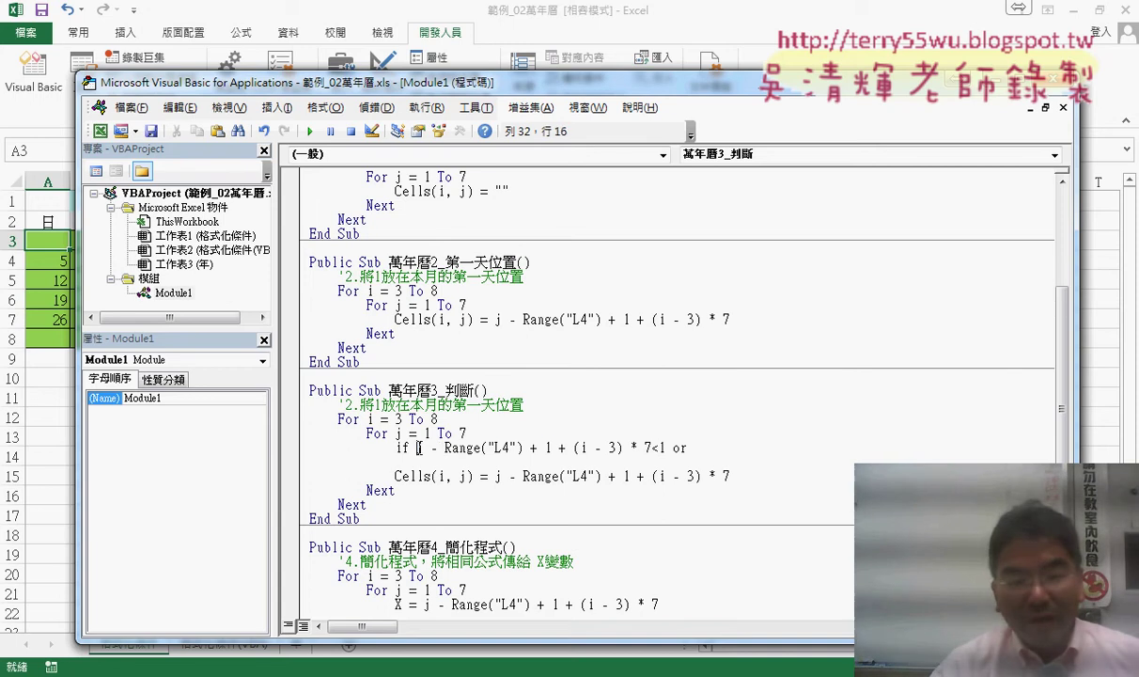
drag(417, 447, 666, 447)
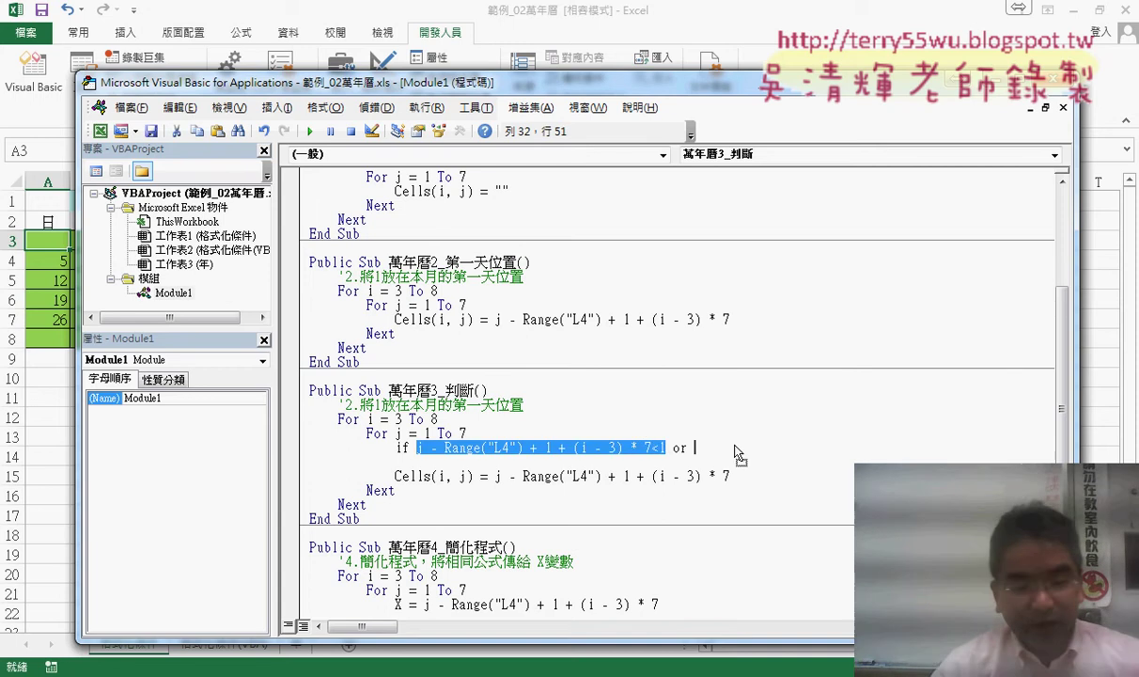
key(ctrl+c)
key(End)
key(ctrl+v)
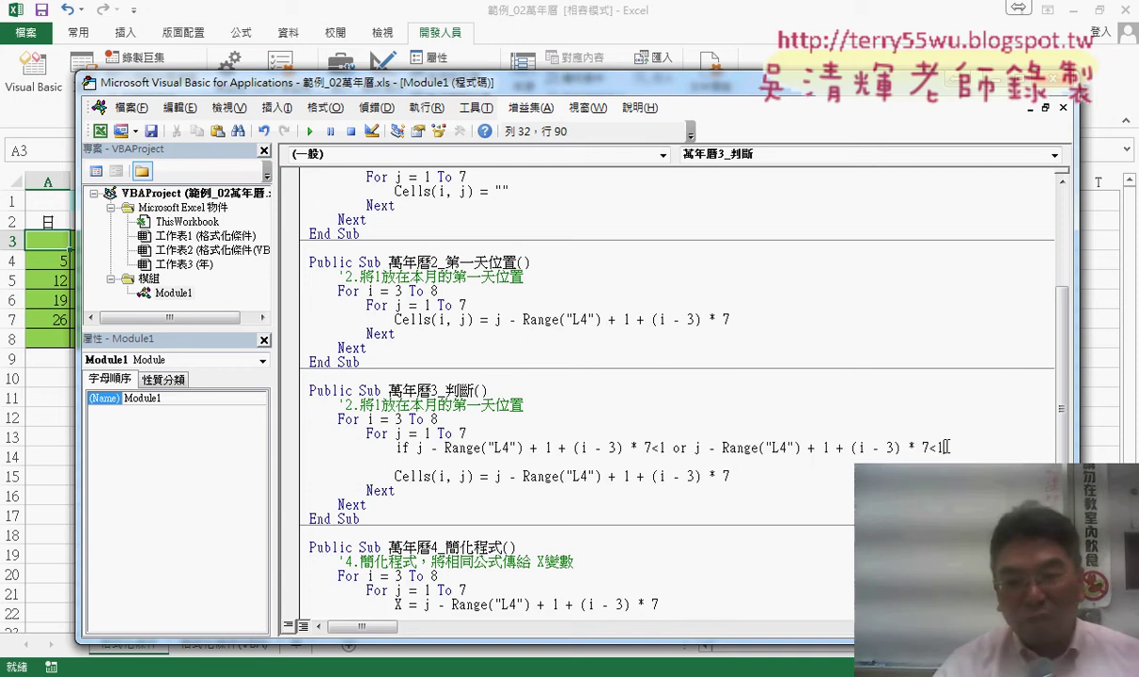
key(BackSpace)
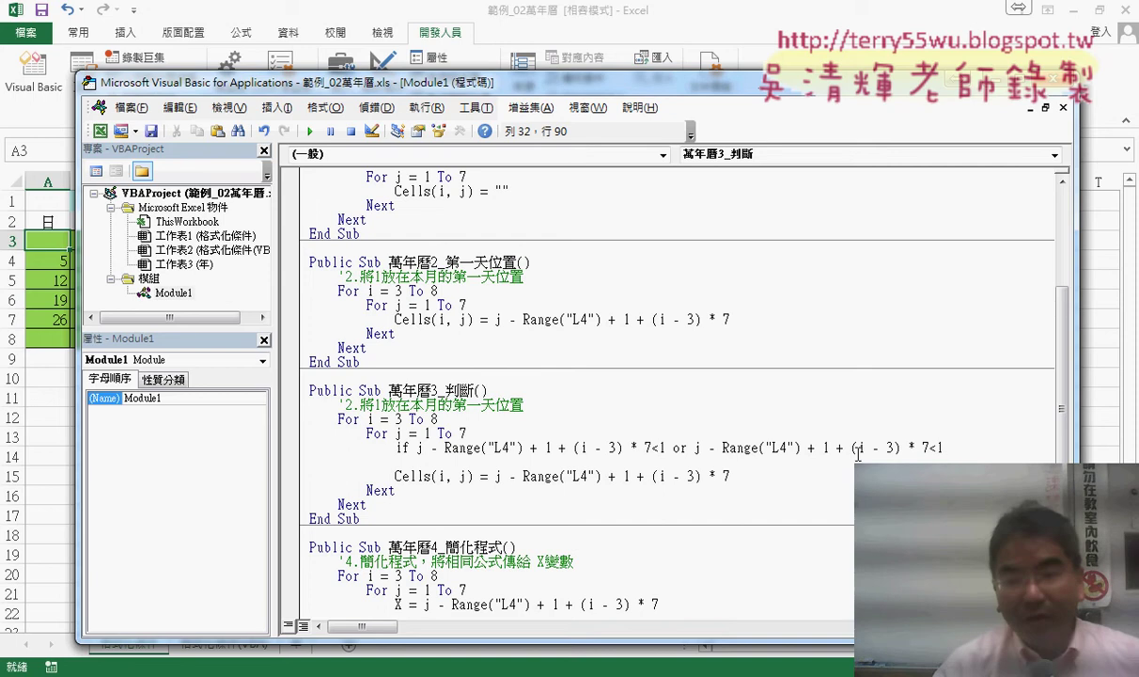
drag(937, 448, 930, 447)
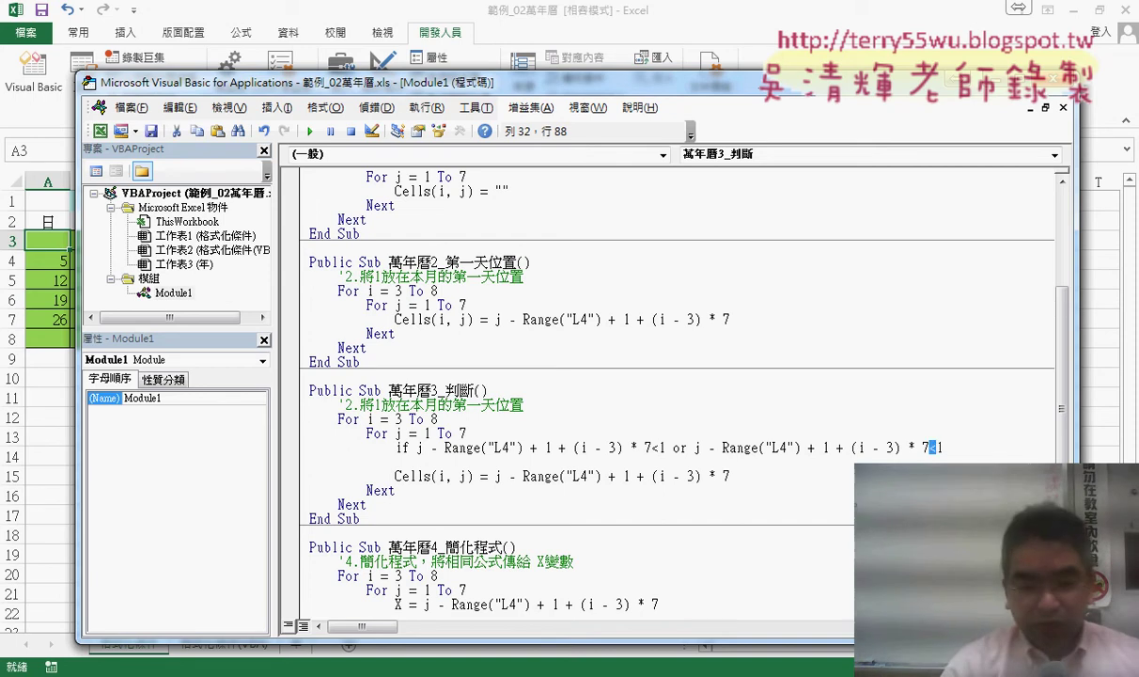
text(>)
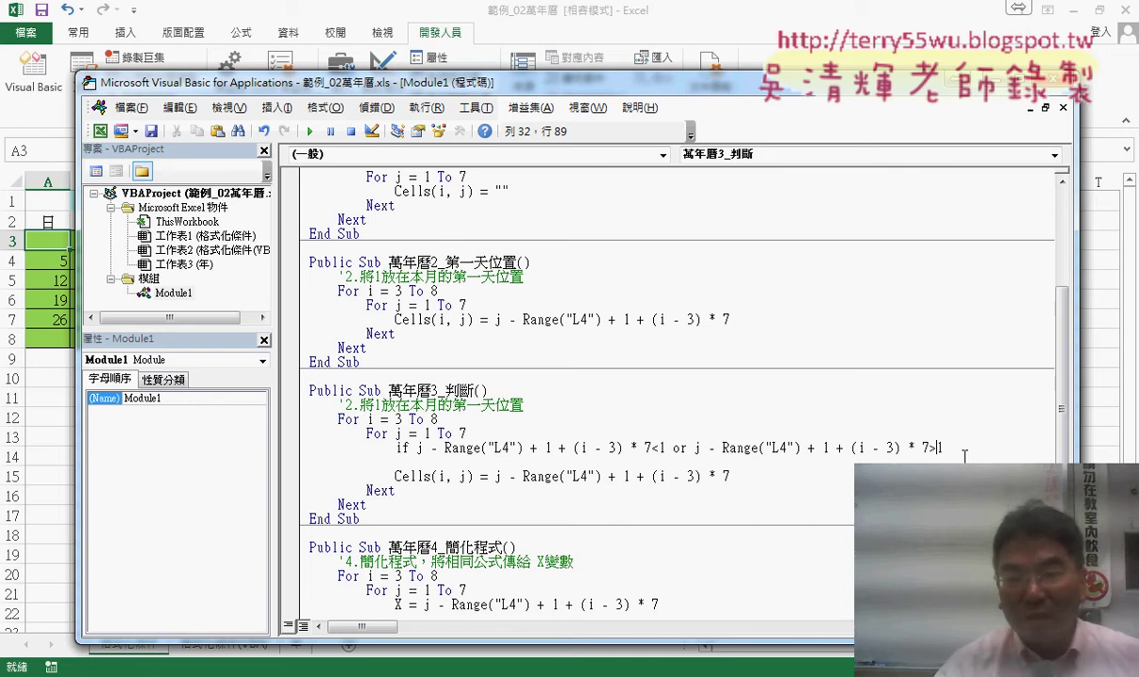
key(shift+Right)
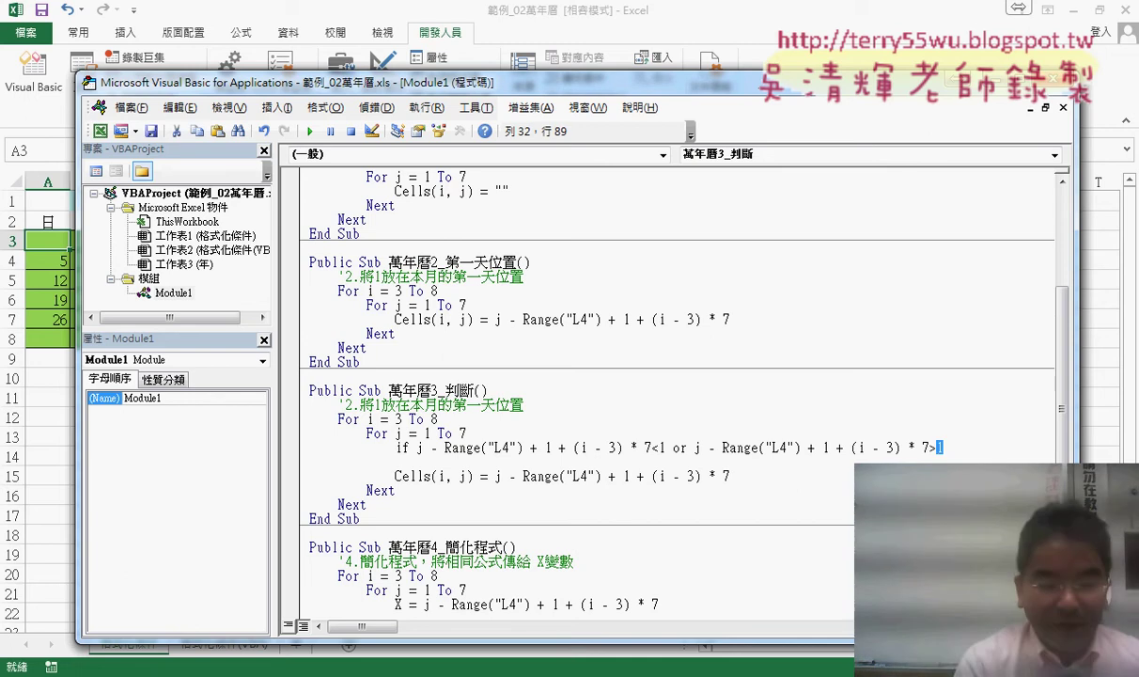
text(ran)
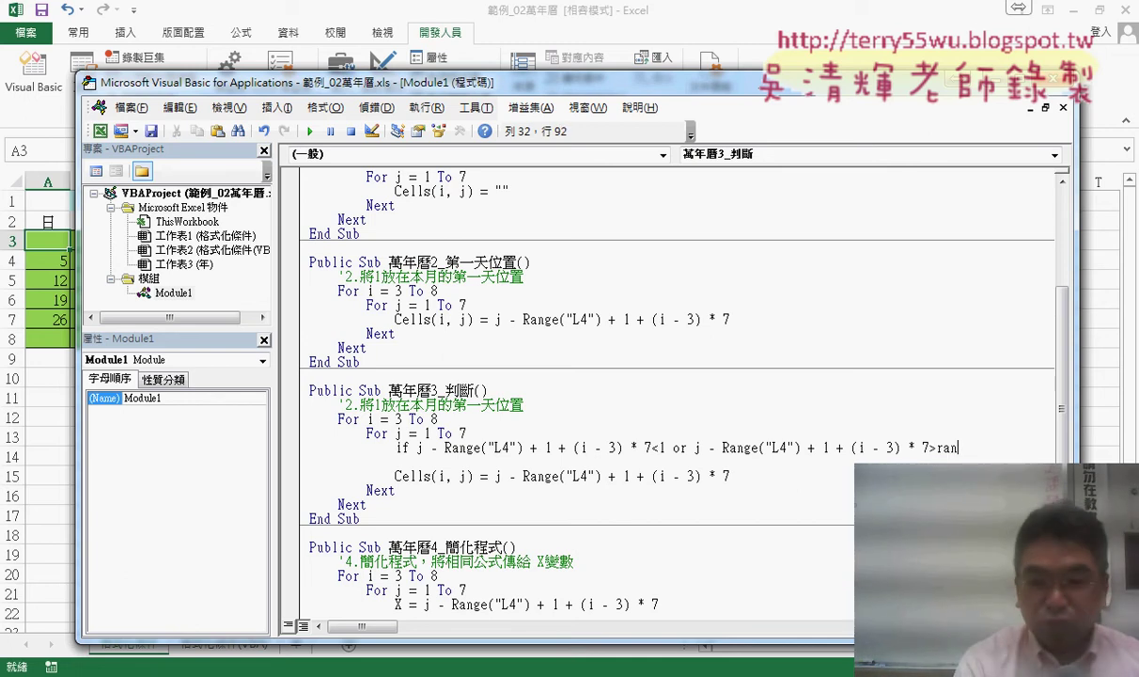
text(ge)
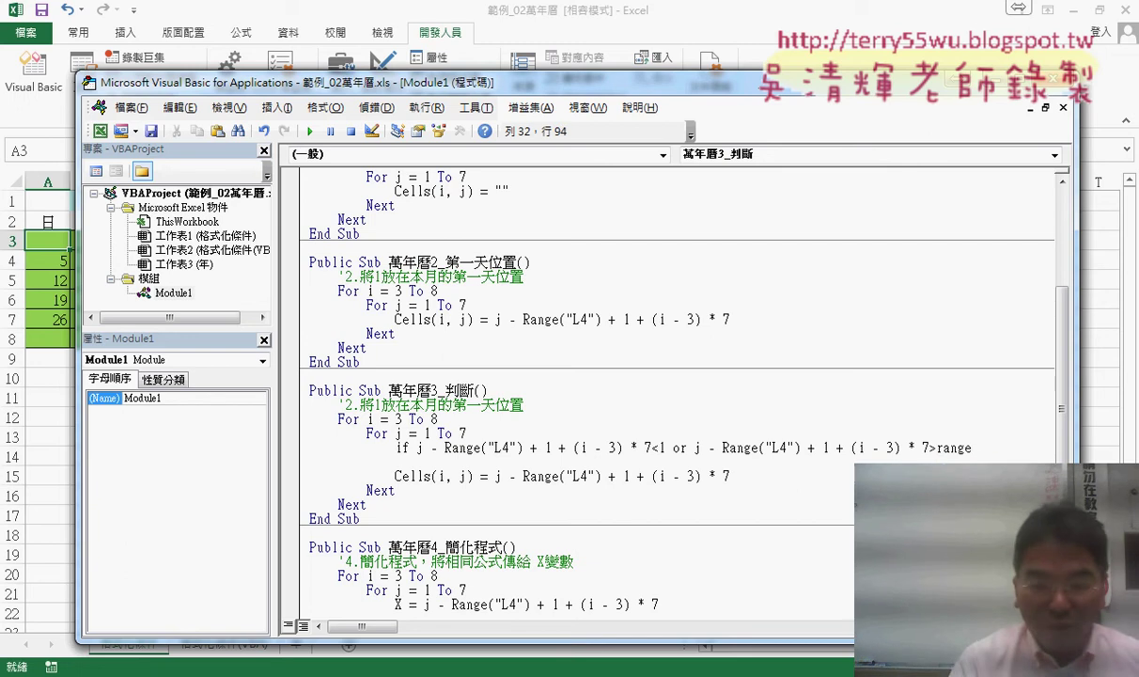
text(("L)
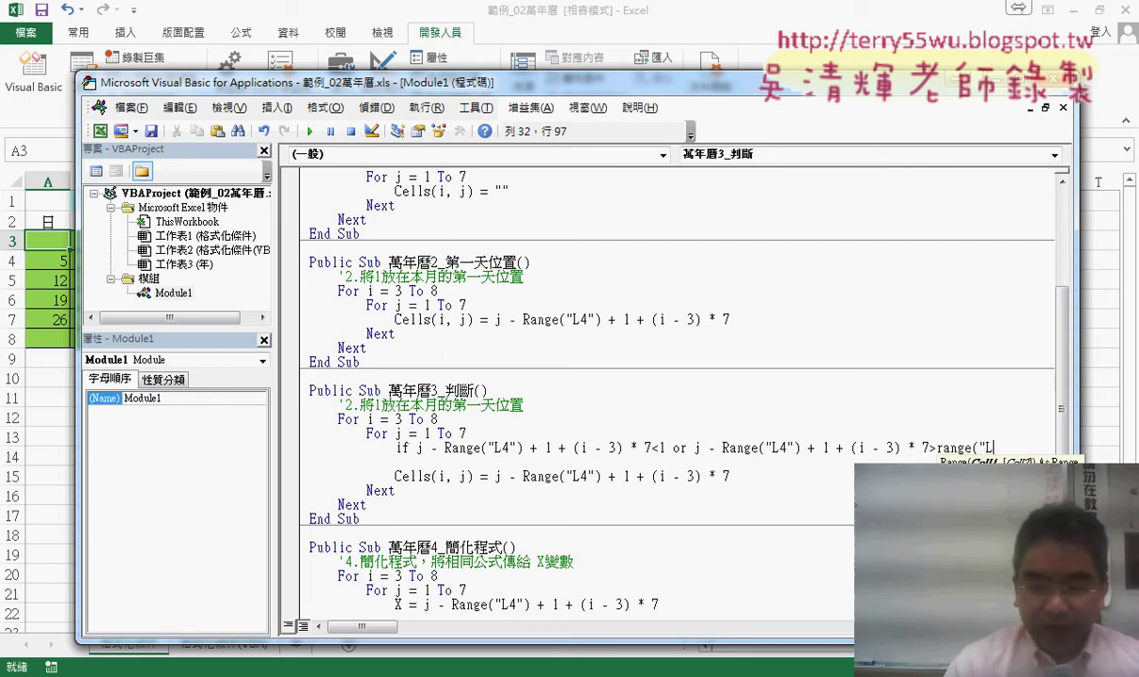
text(3"))
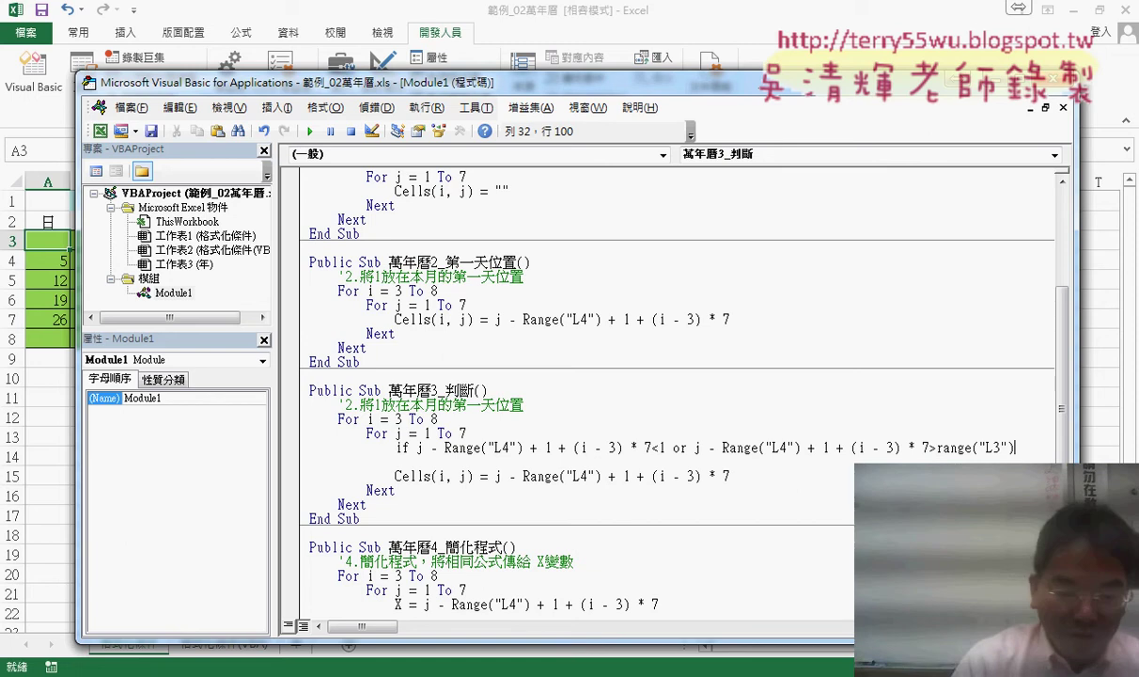
text( the)
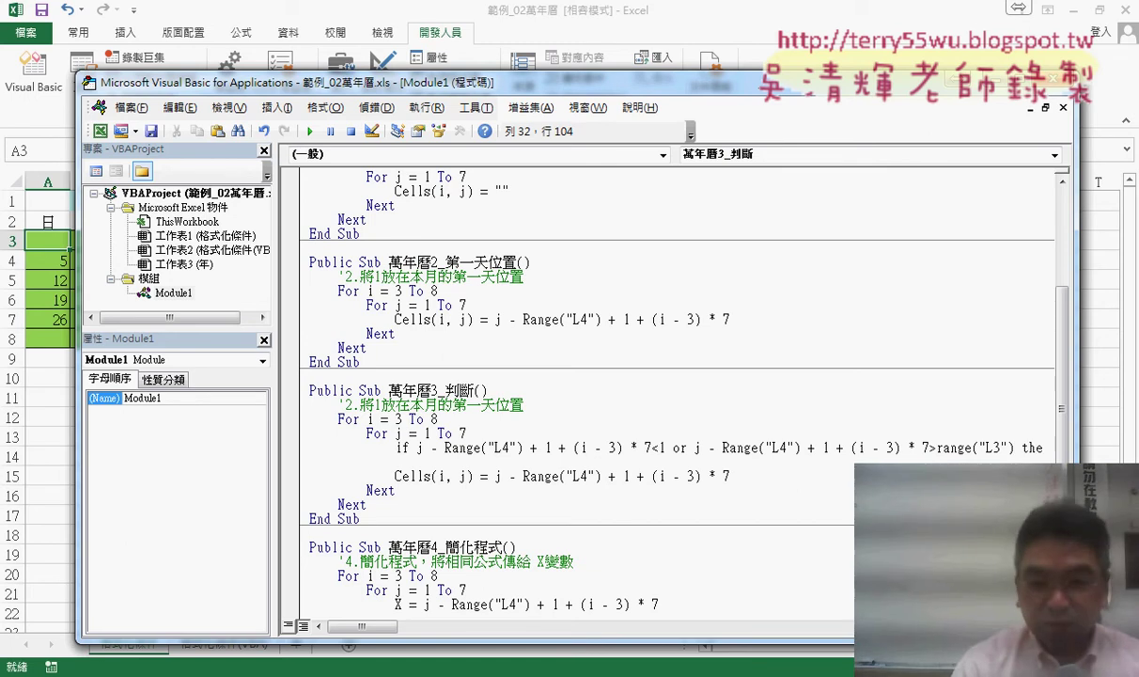
text(n)
key(Return)
key(Return)
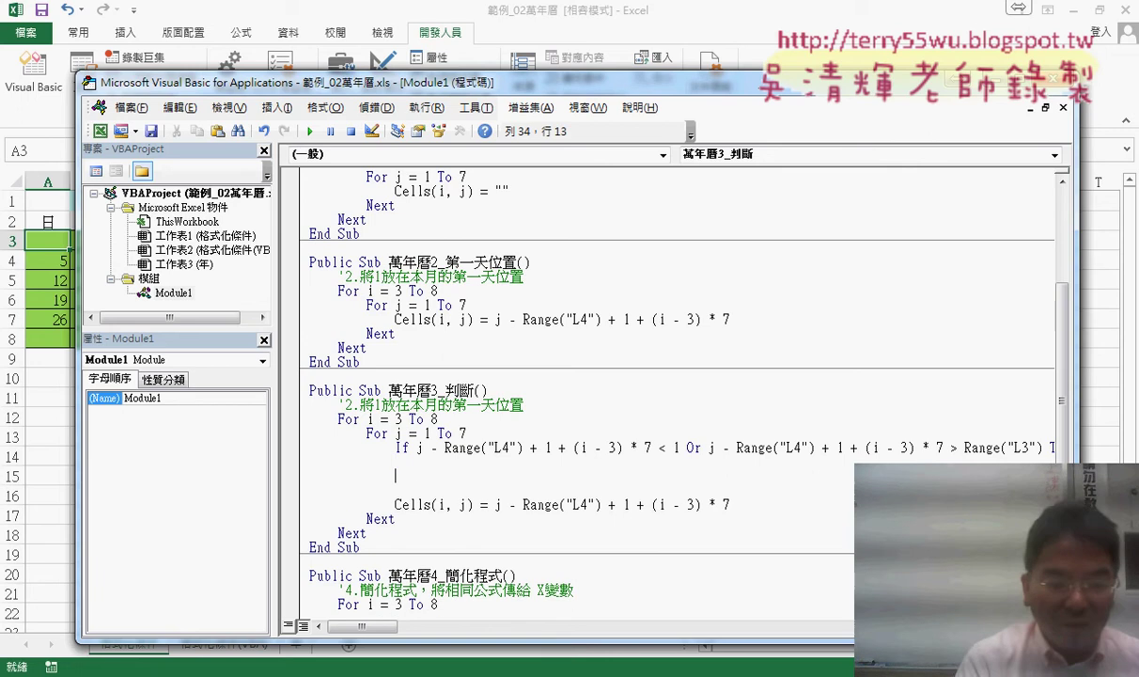
Add Else and End If lines below the If condition.
text(els)
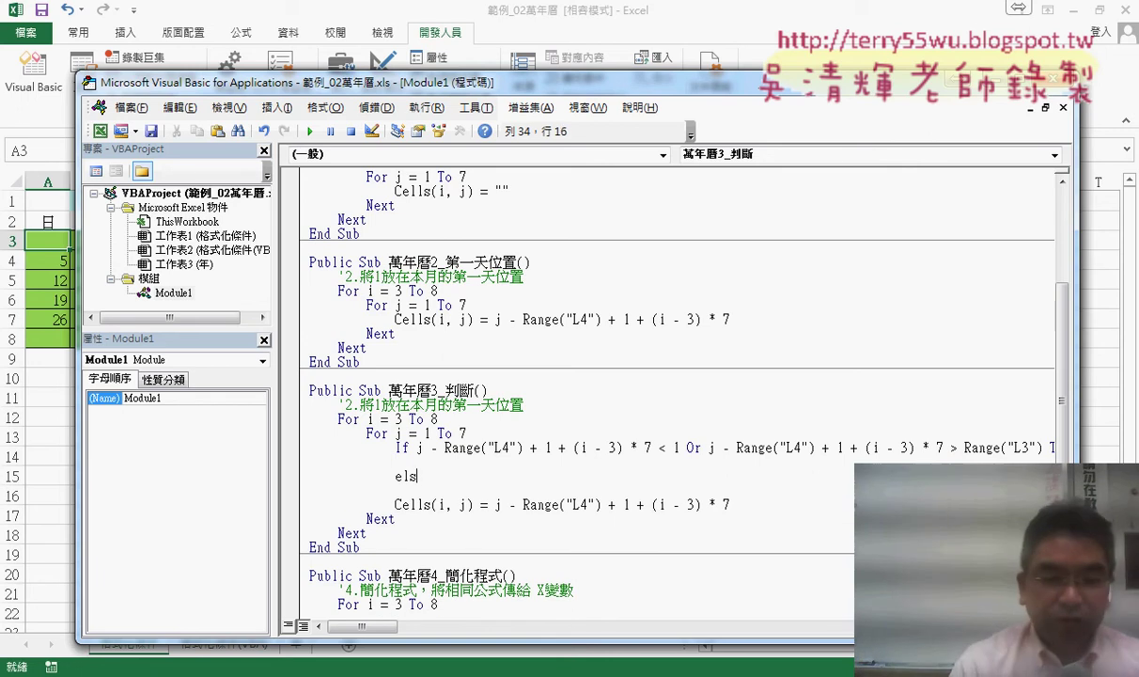
text(e)
key(Return)
key(Return)
text(e)
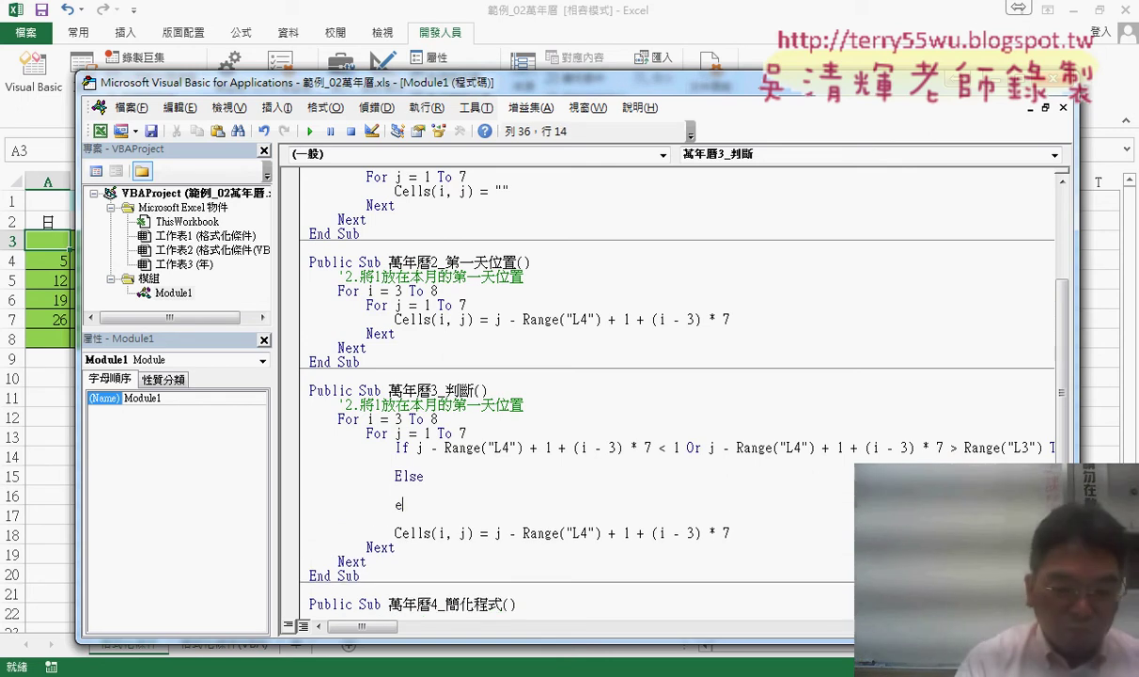
text(nd i)
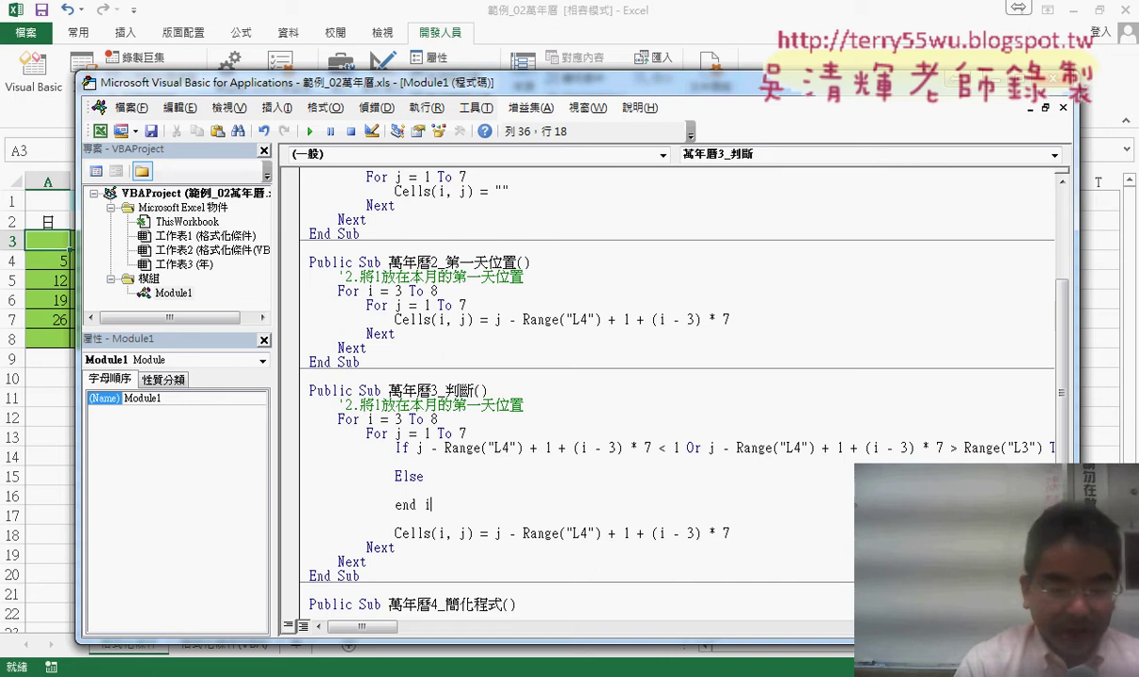
text(f)
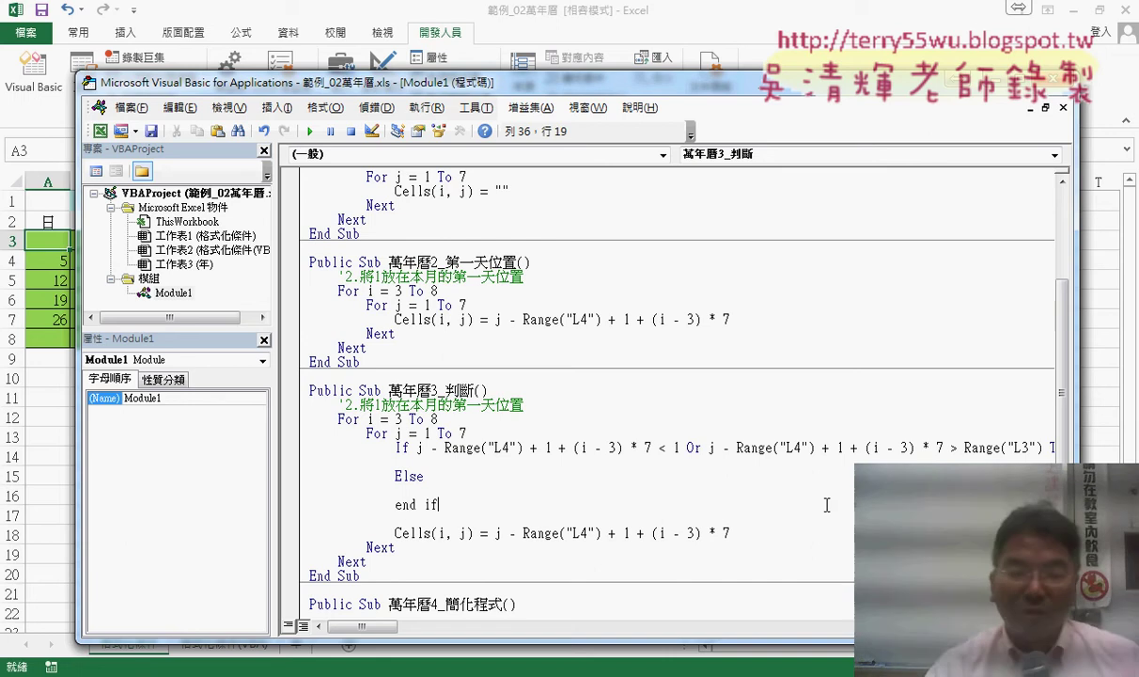
key(Down)
key(Down)
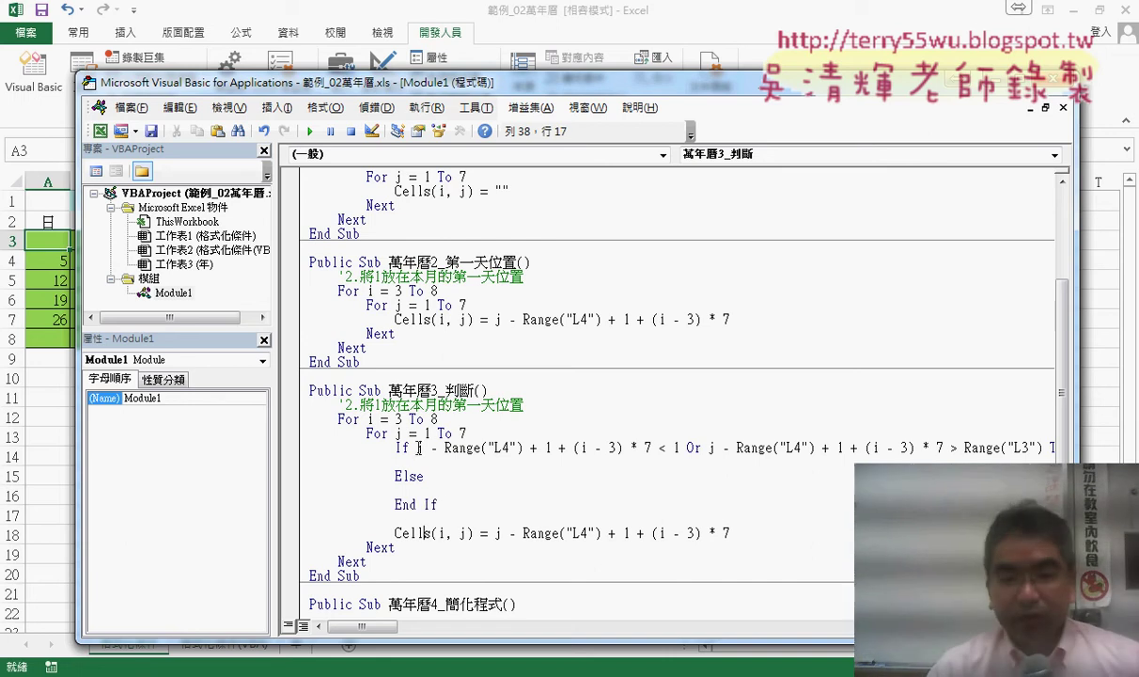
Select the Cells(i, j) = text to reuse on the empty line under the If.
drag(418, 448, 677, 448)
click(709, 448)
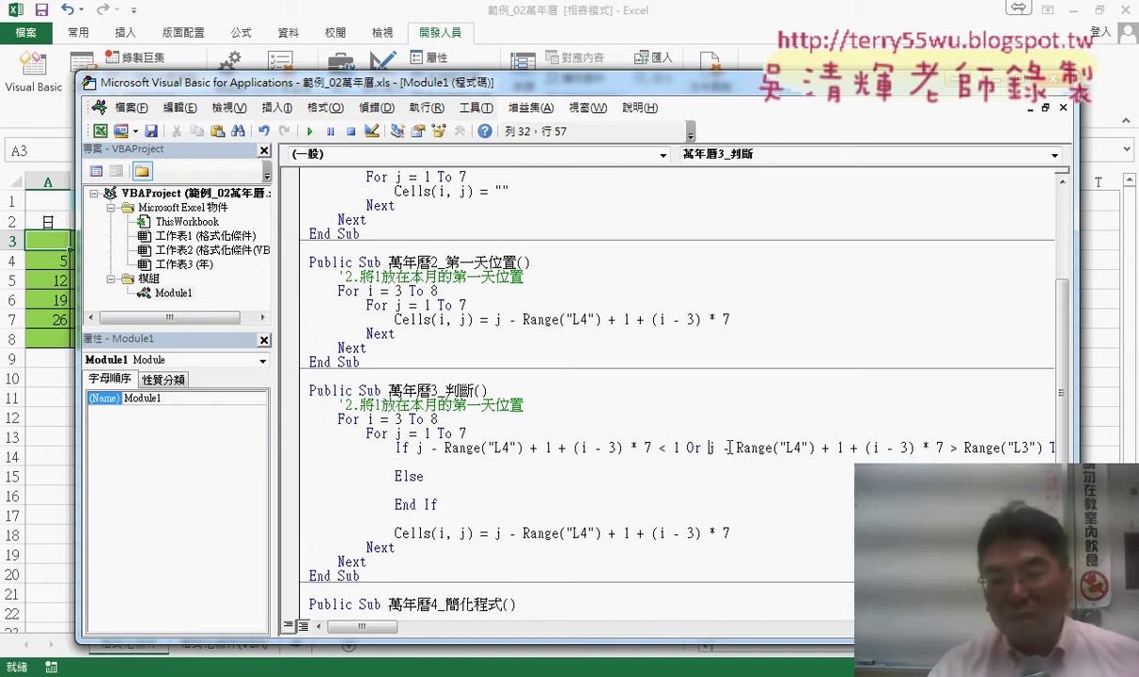
drag(1075, 447, 1118, 447)
click(470, 461)
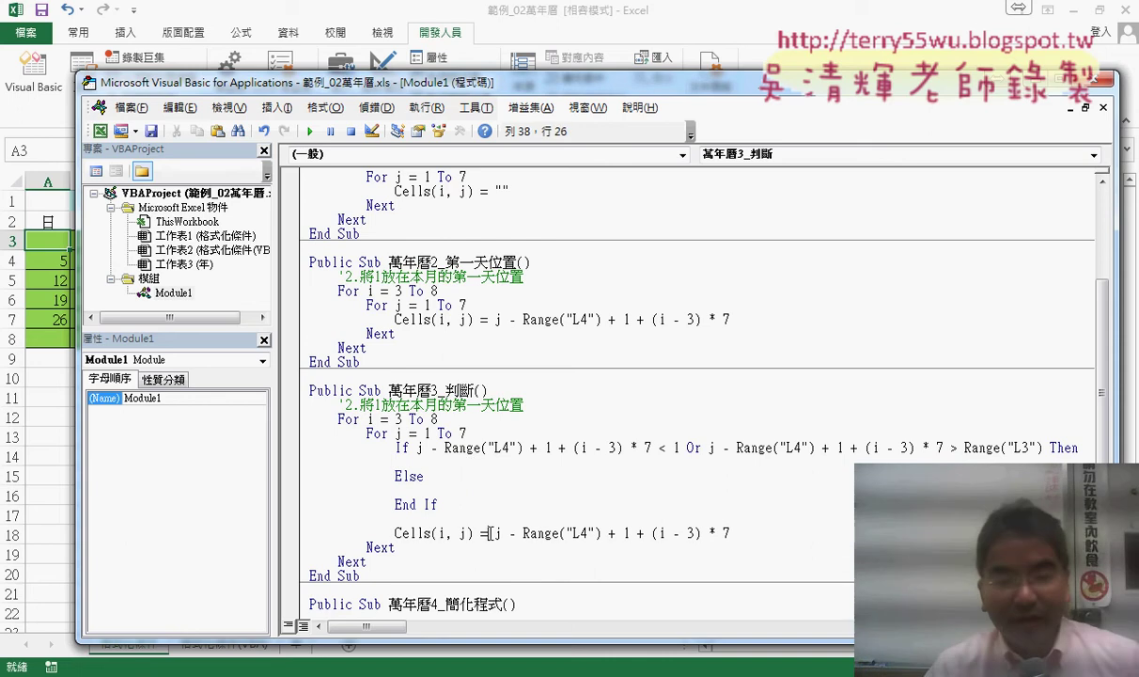
mouse_move(487, 533)
mouse_down()
mouse_move(395, 533)
mouse_move(444, 467)
mouse_up()
Make the line under the If read Cells(i, j) = "".
click(632, 451)
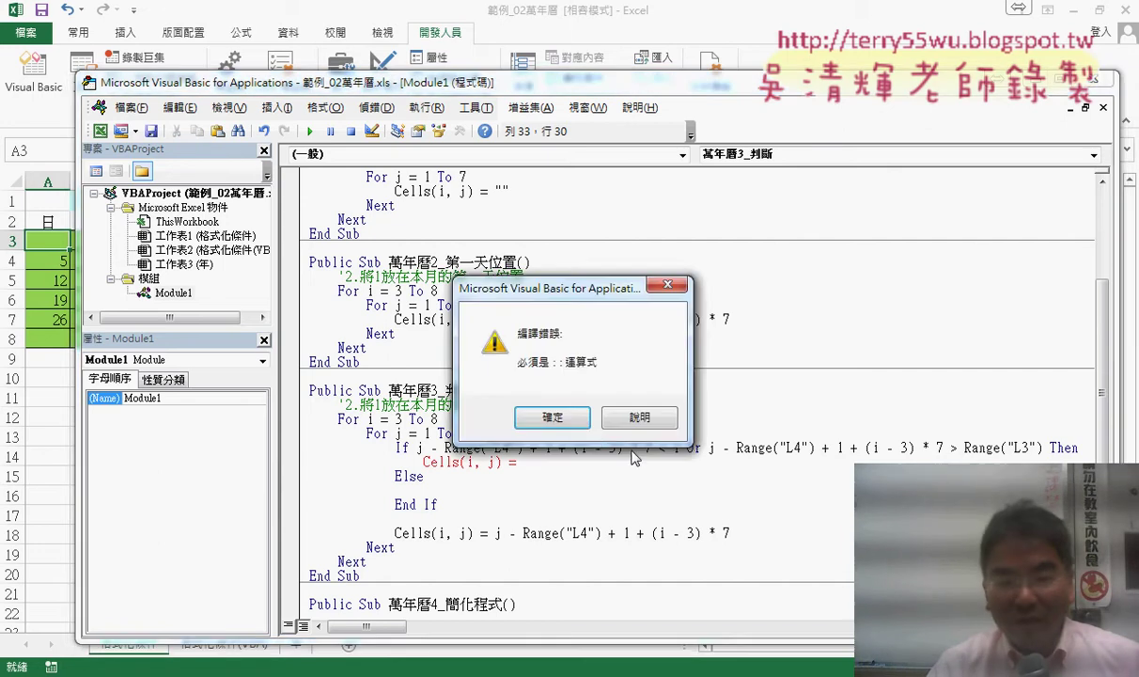
click(562, 416)
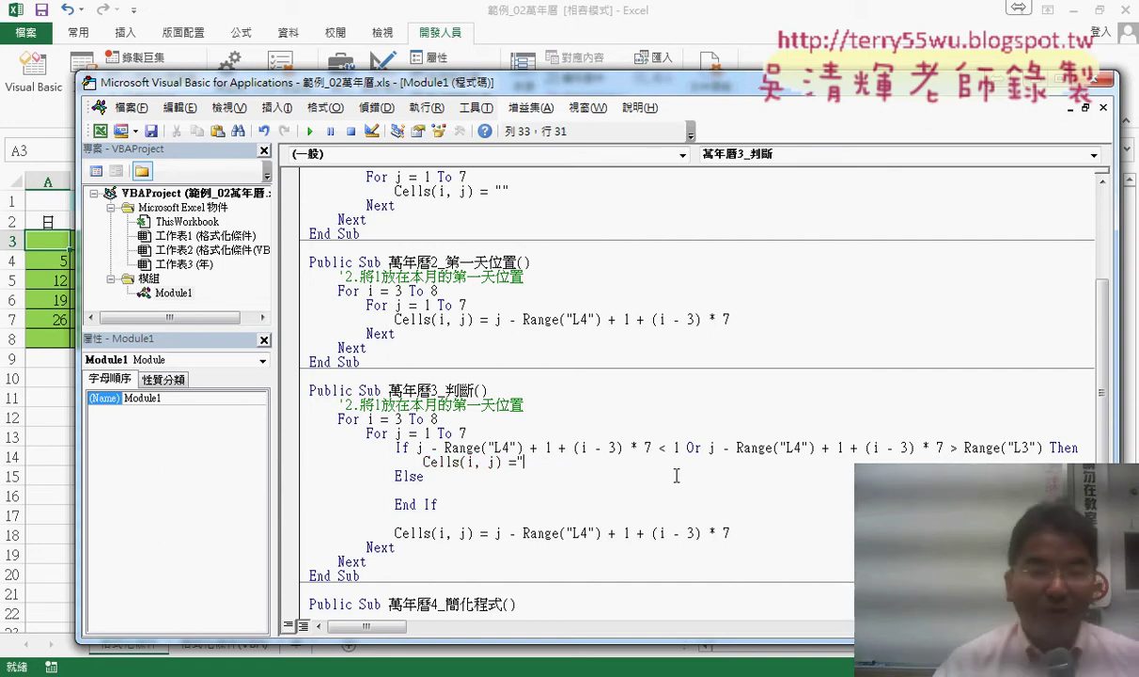
text("")
Move the day-number line under Else, indent it, and remove the blank lines after End If.
mouse_move(732, 533)
mouse_down()
mouse_move(396, 534)
mouse_move(396, 489)
mouse_up()
click(396, 490)
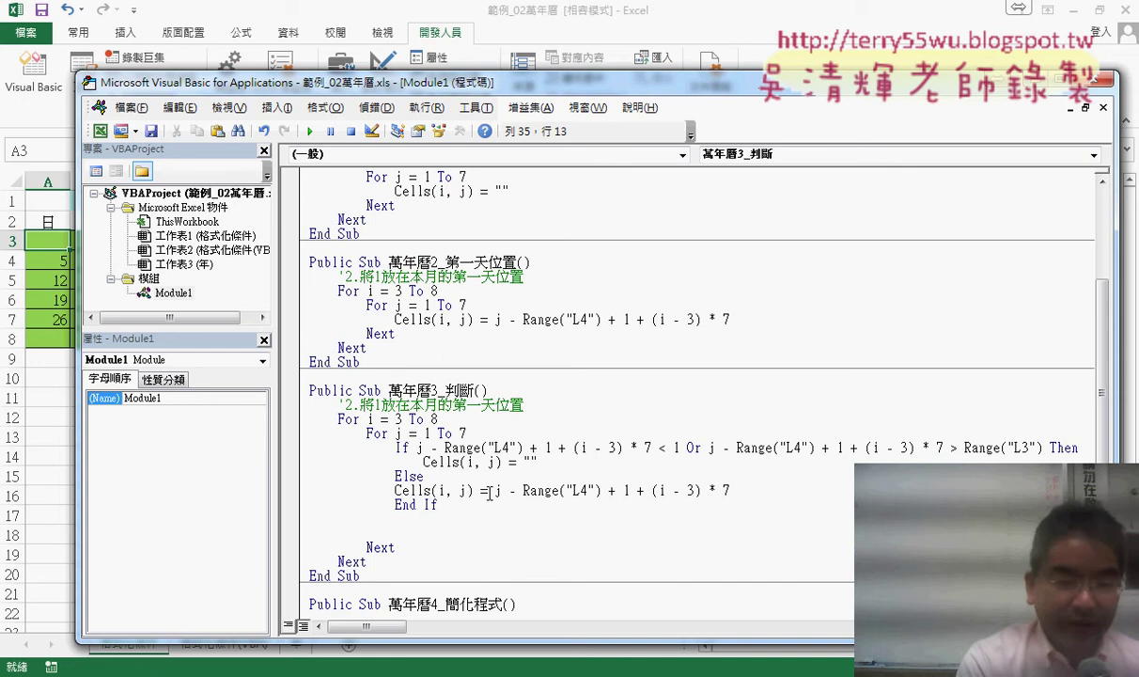
key(Tab)
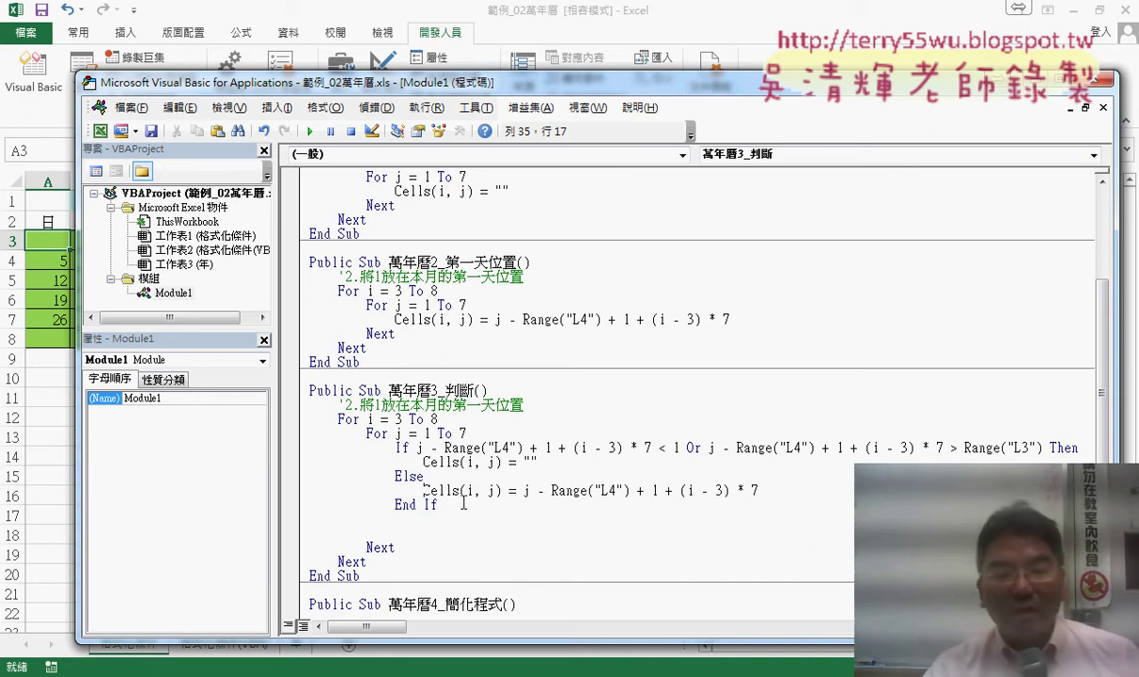
drag(439, 505, 453, 533)
key(Delete)
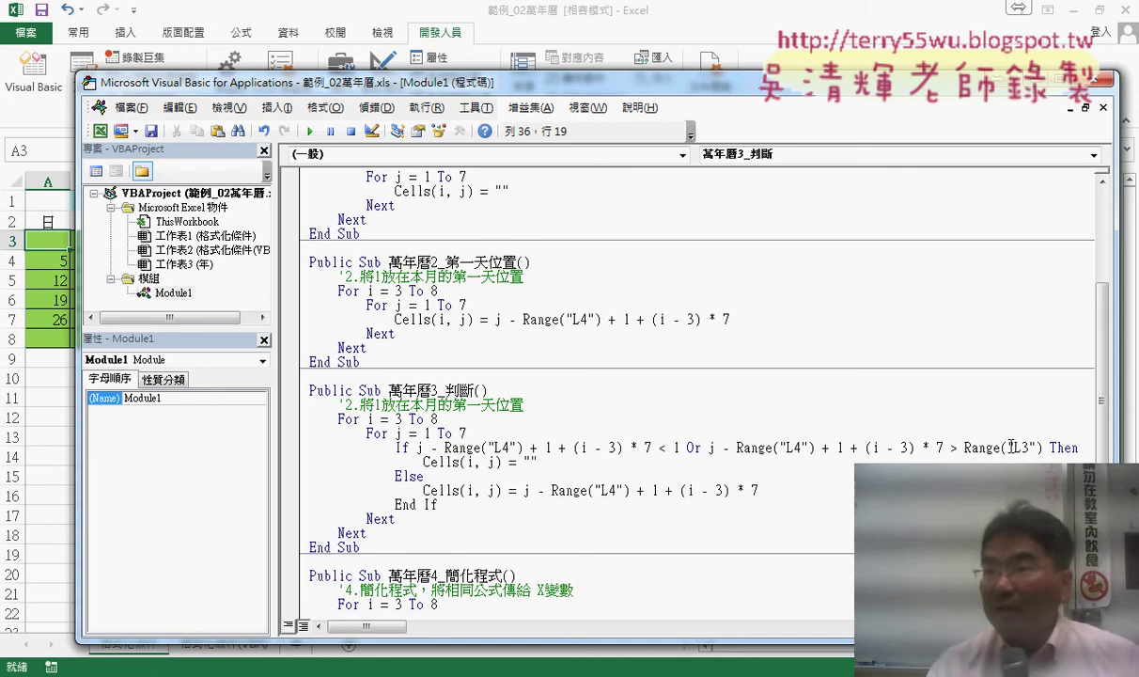
drag(758, 490, 517, 490)
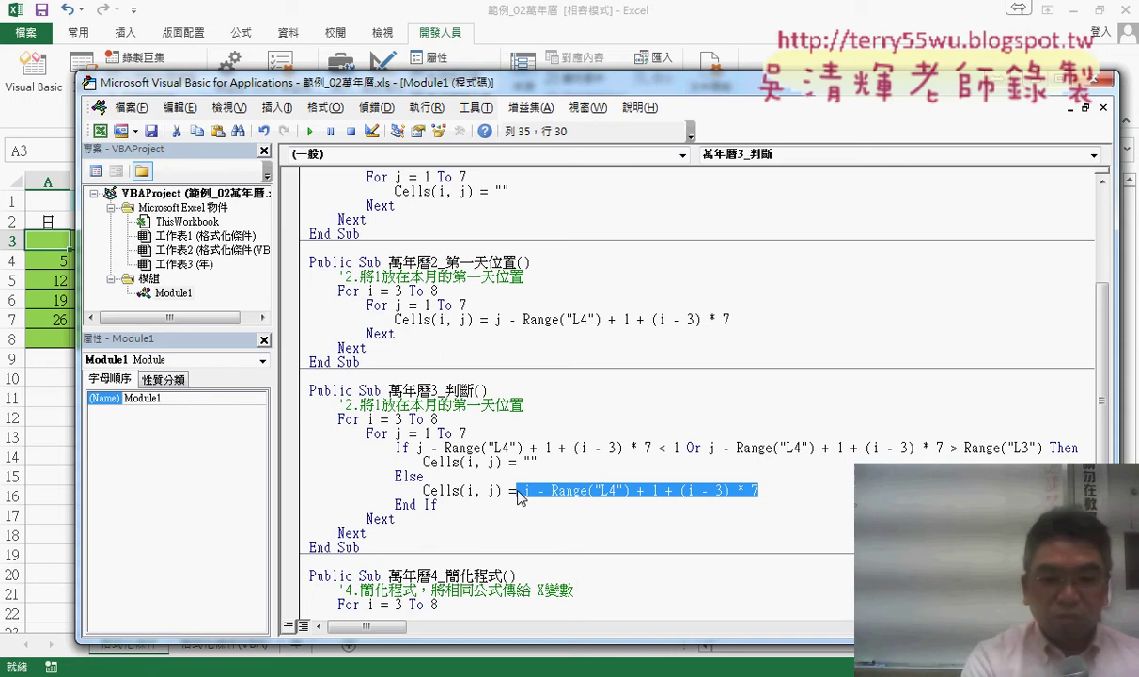
Underline the two day tests in the If condition and the Else day-number formula.
mouse_move(520, 495)
mouse_down()
mouse_move(444, 532)
mouse_move(1131, 461)
mouse_move(430, 531)
mouse_up()
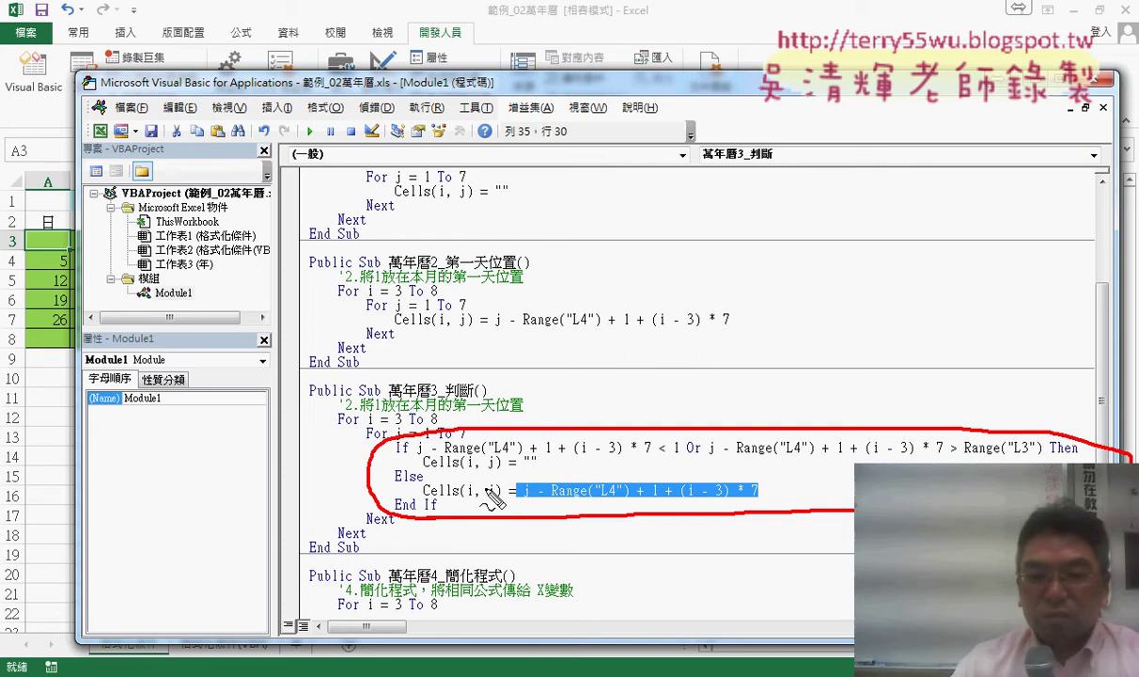
drag(562, 453, 662, 450)
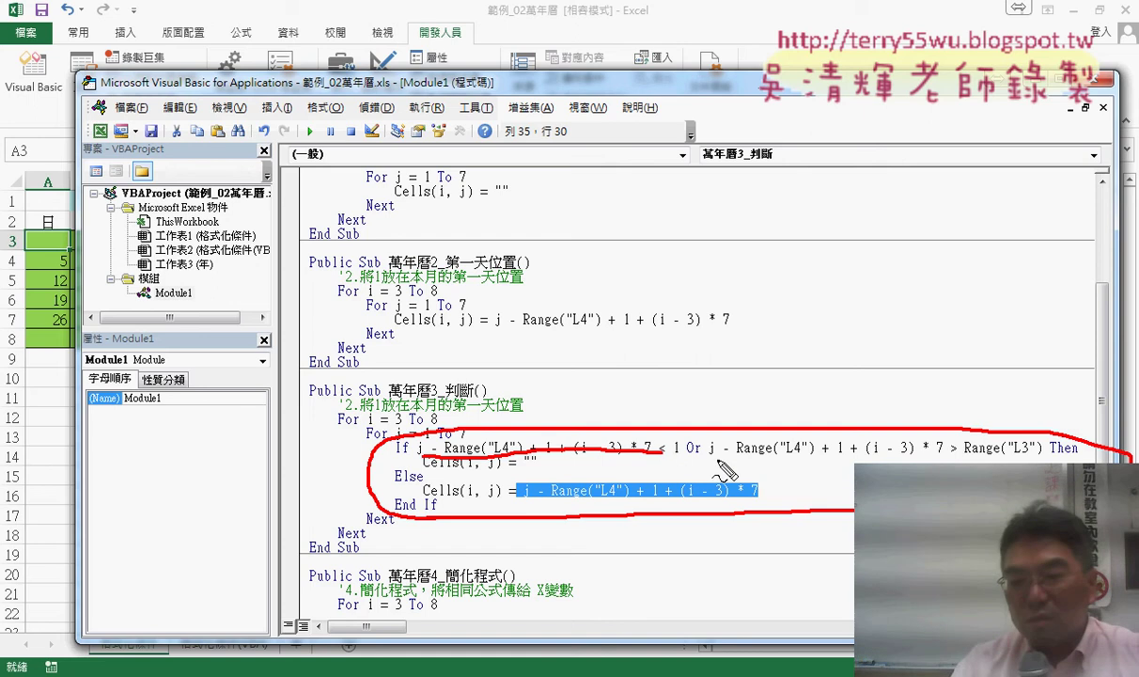
drag(712, 460, 931, 451)
drag(519, 498, 750, 503)
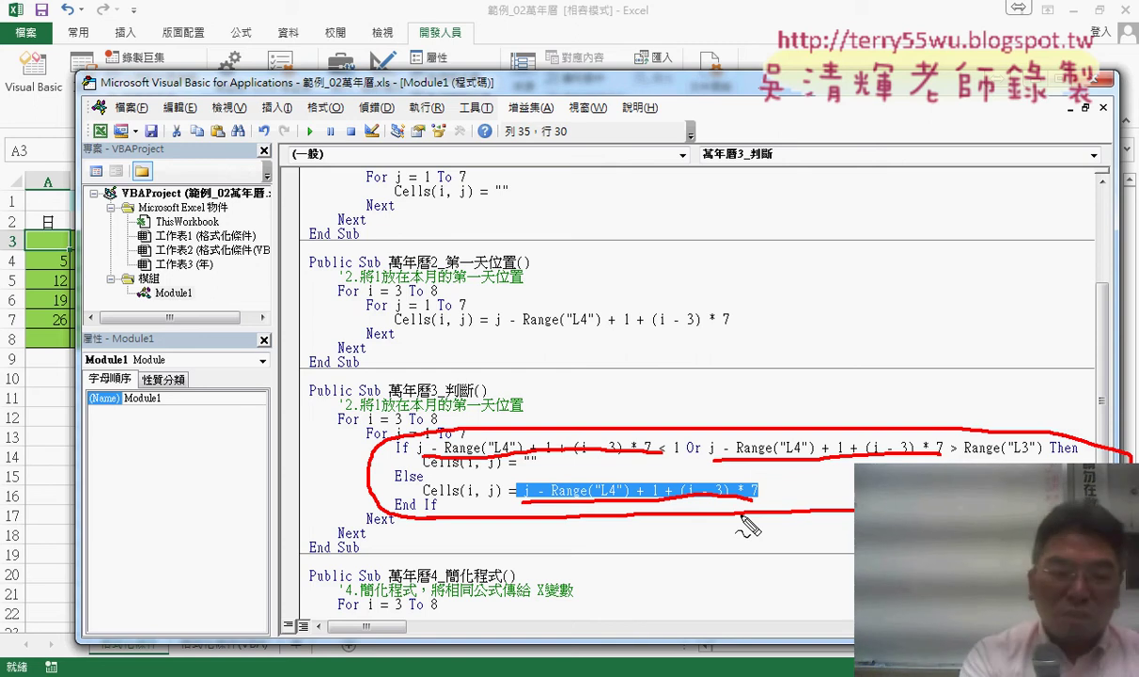
key(Escape)
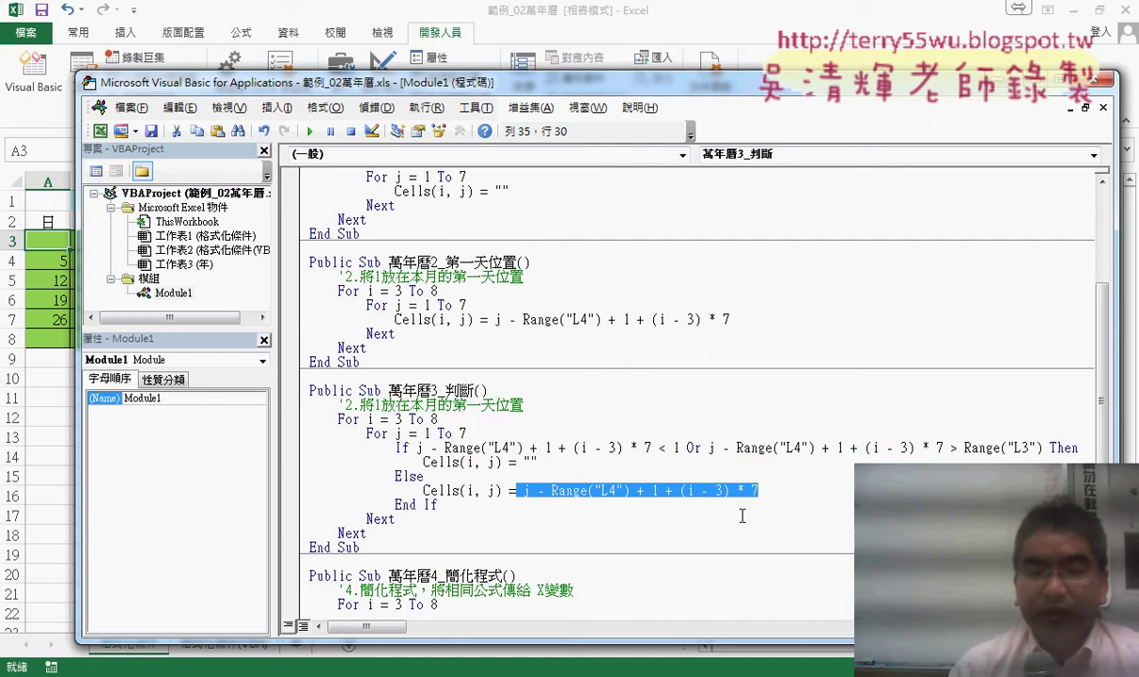
Empty 萬年曆4_簡化程式 and copy the 萬年曆3_判斷 loop body into it.
scroll(742, 516, down, 1)
scroll(742, 516, down, 1)
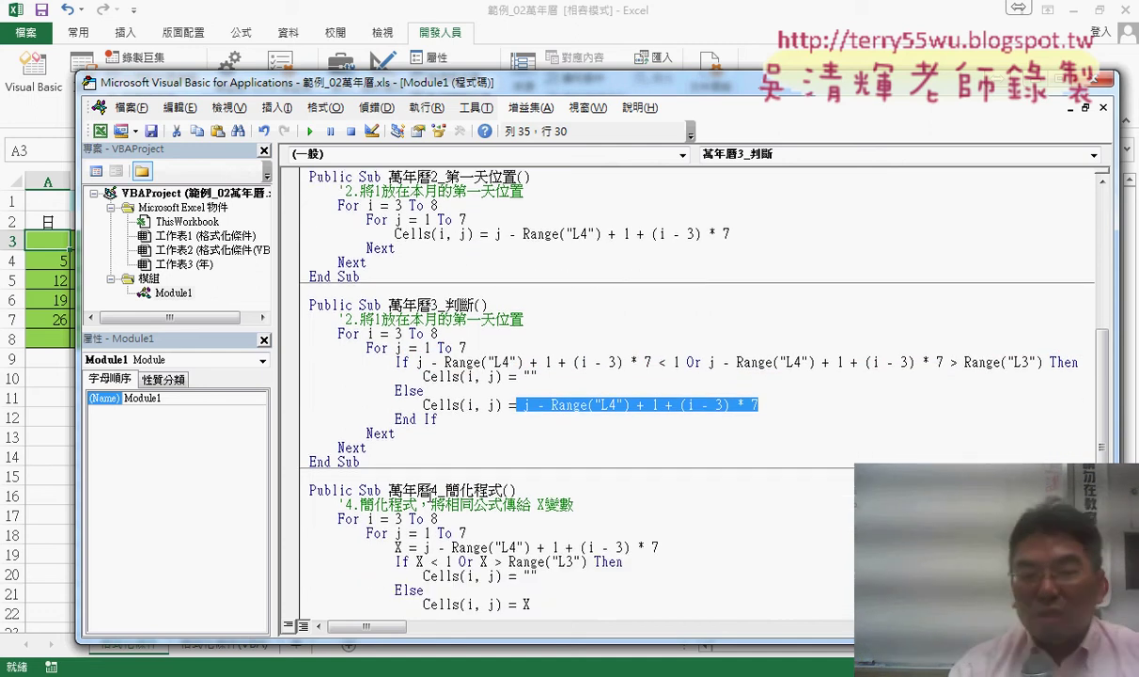
scroll(442, 490, down, 2)
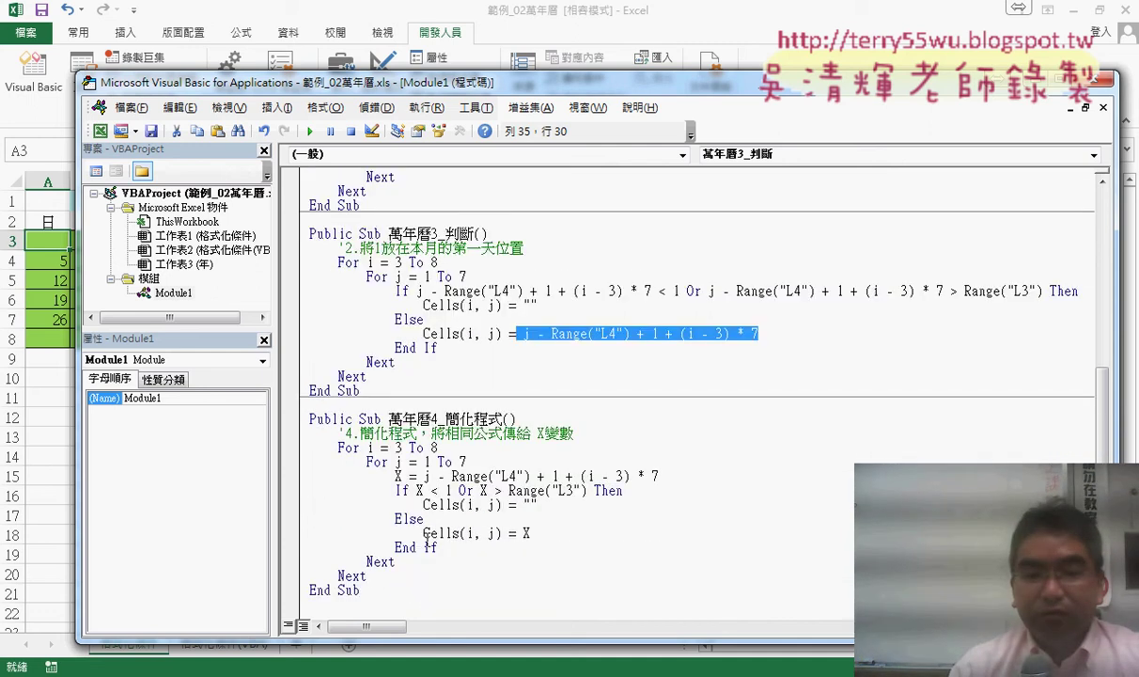
drag(367, 575, 307, 431)
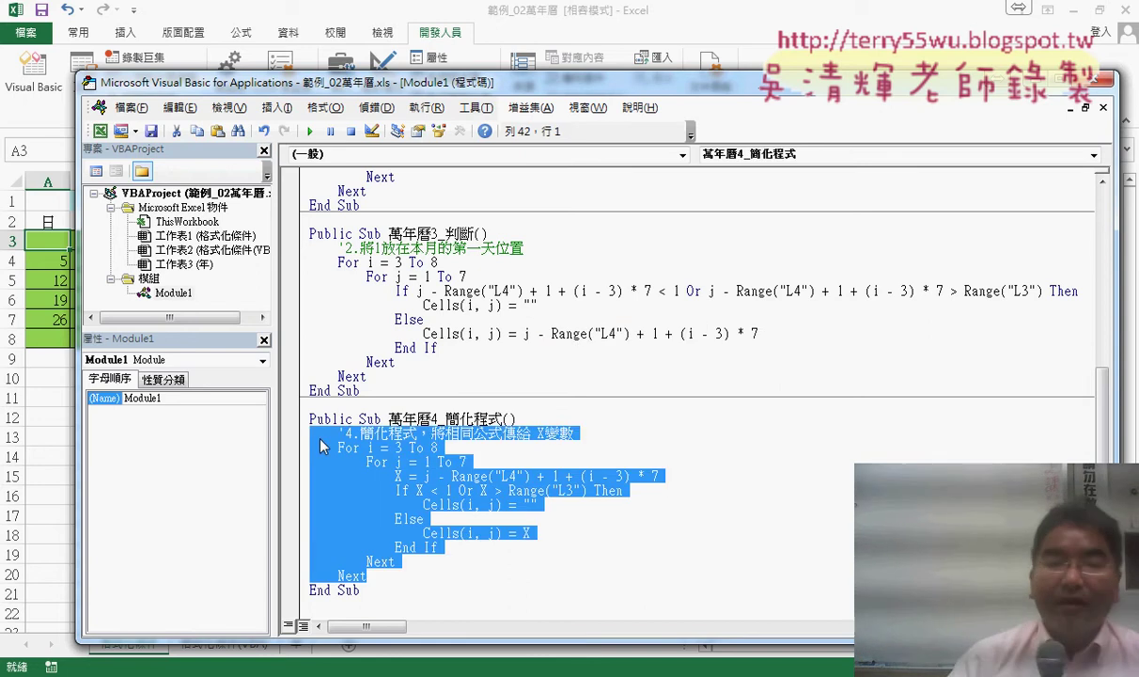
key(Delete)
drag(366, 518, 310, 390)
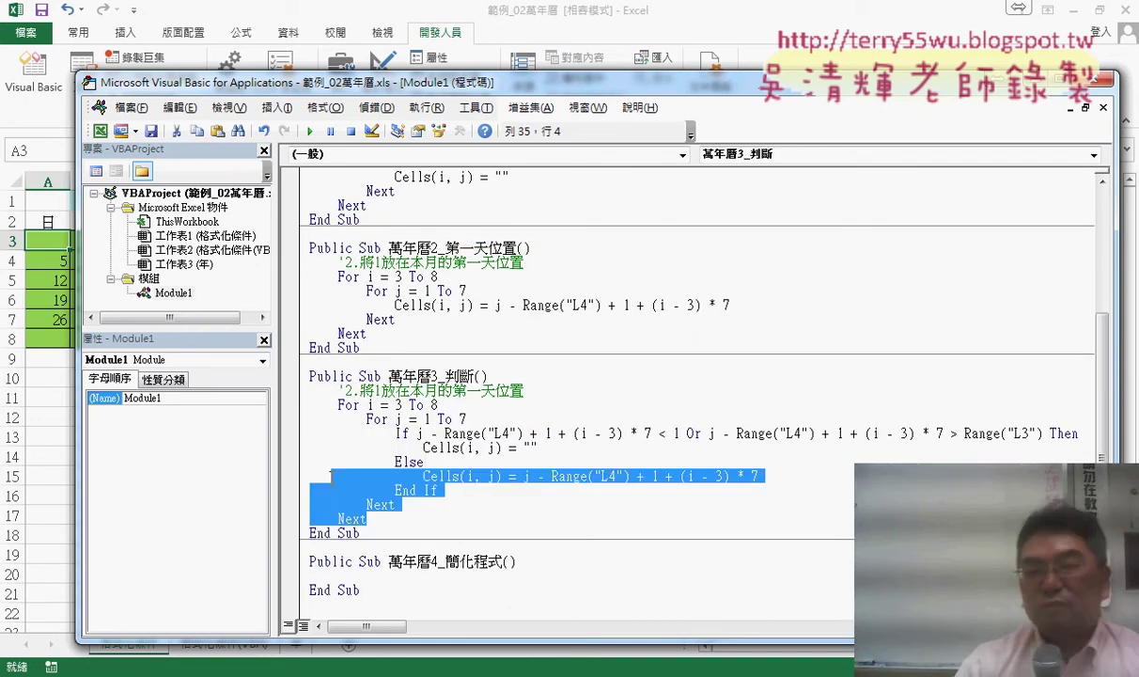
drag(408, 514, 313, 579)
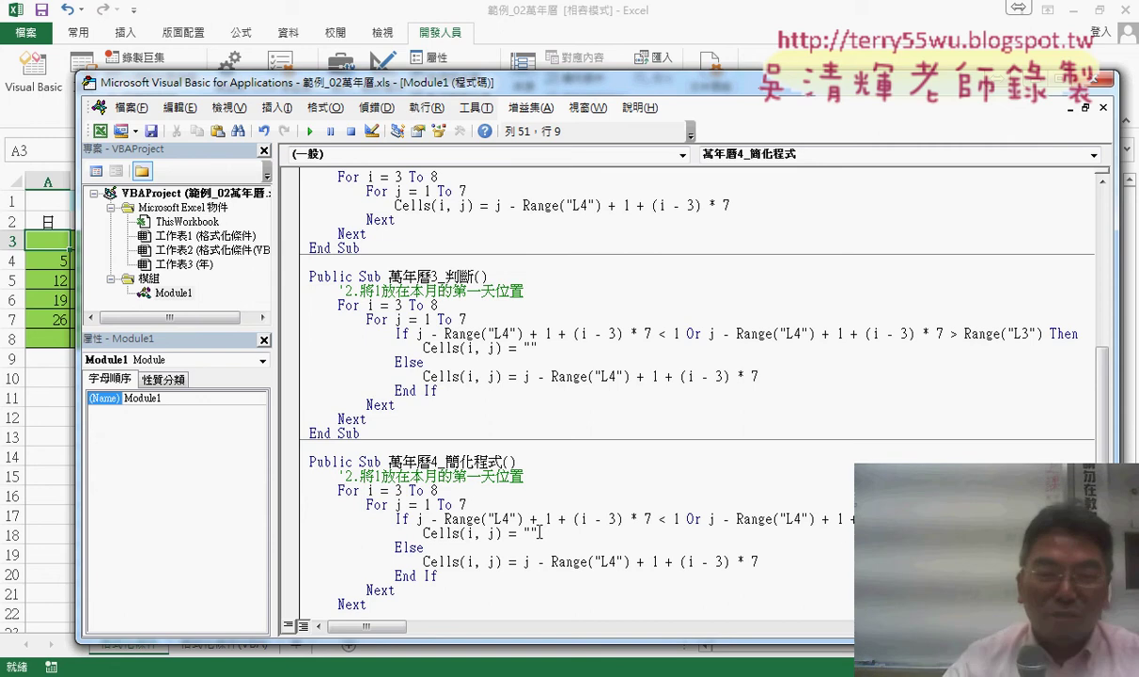
Add a new X= line right after For j = 1 To 7 in 萬年曆4_簡化程式.
scroll(539, 526, down, 1)
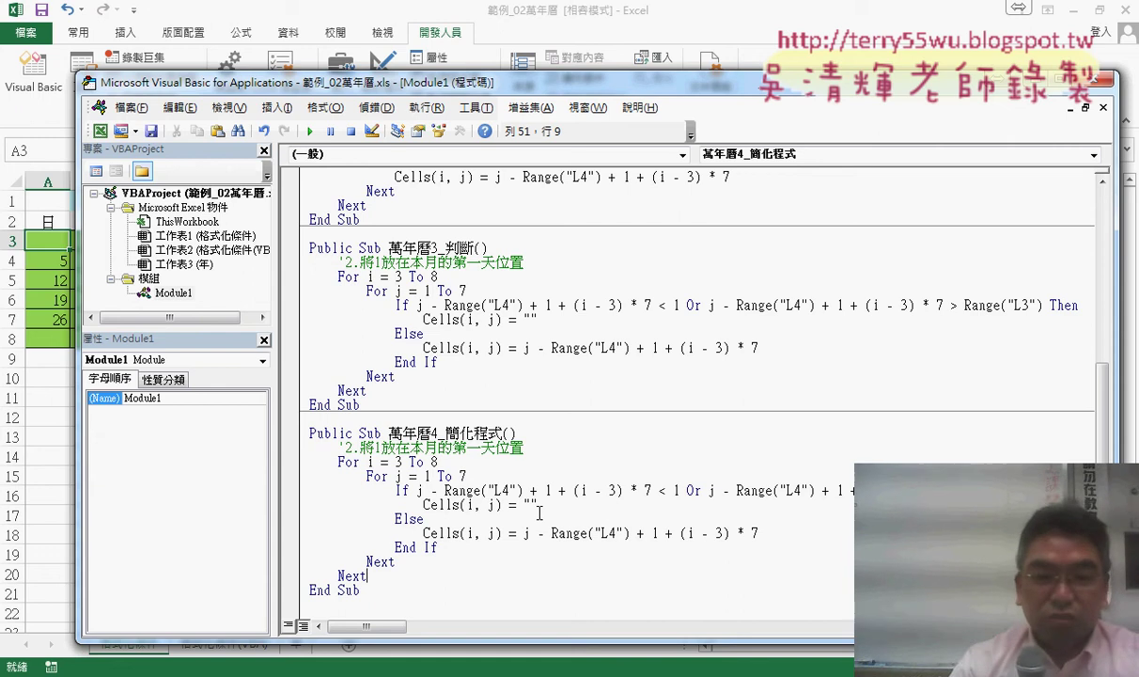
click(484, 476)
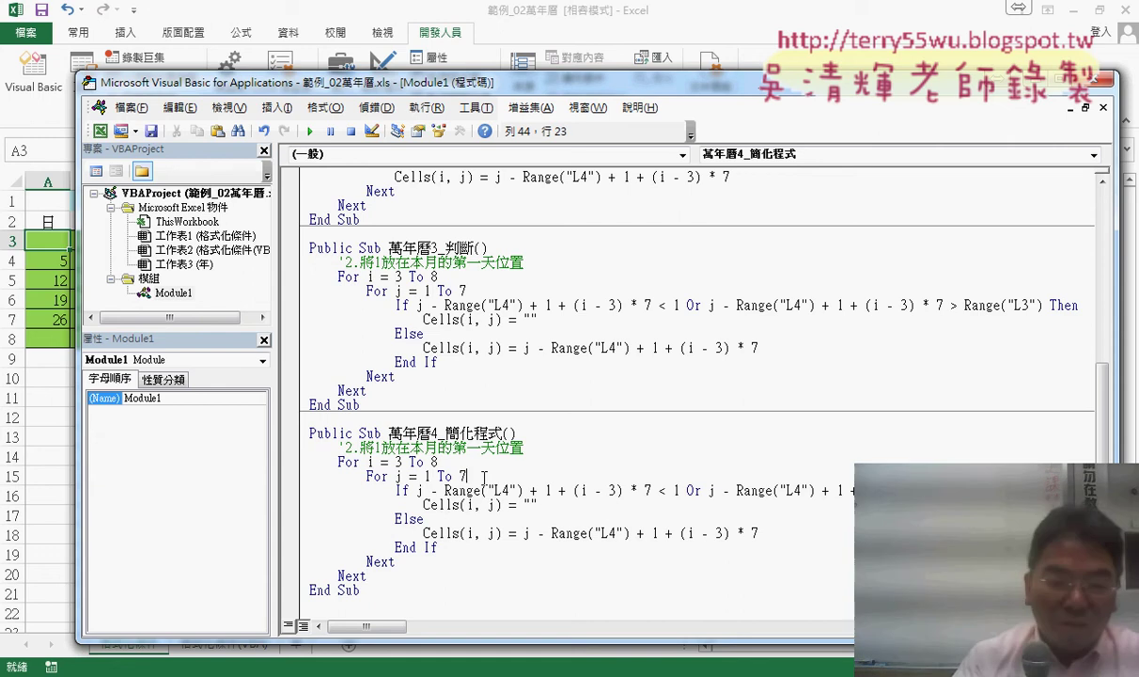
key(Return)
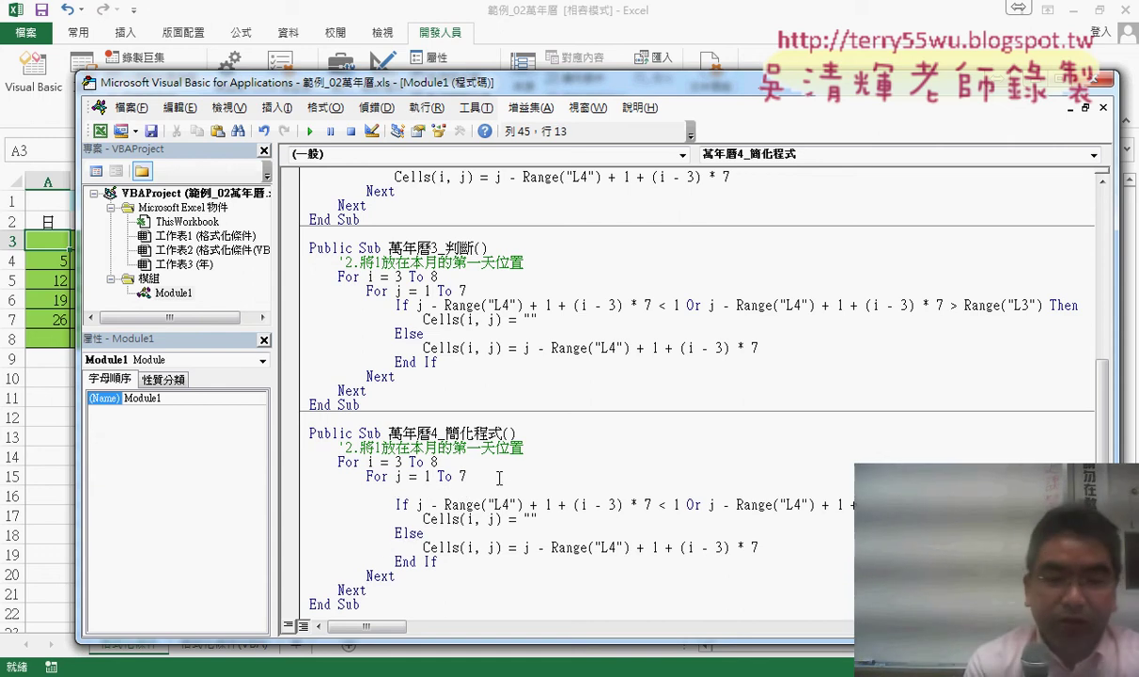
text(X)
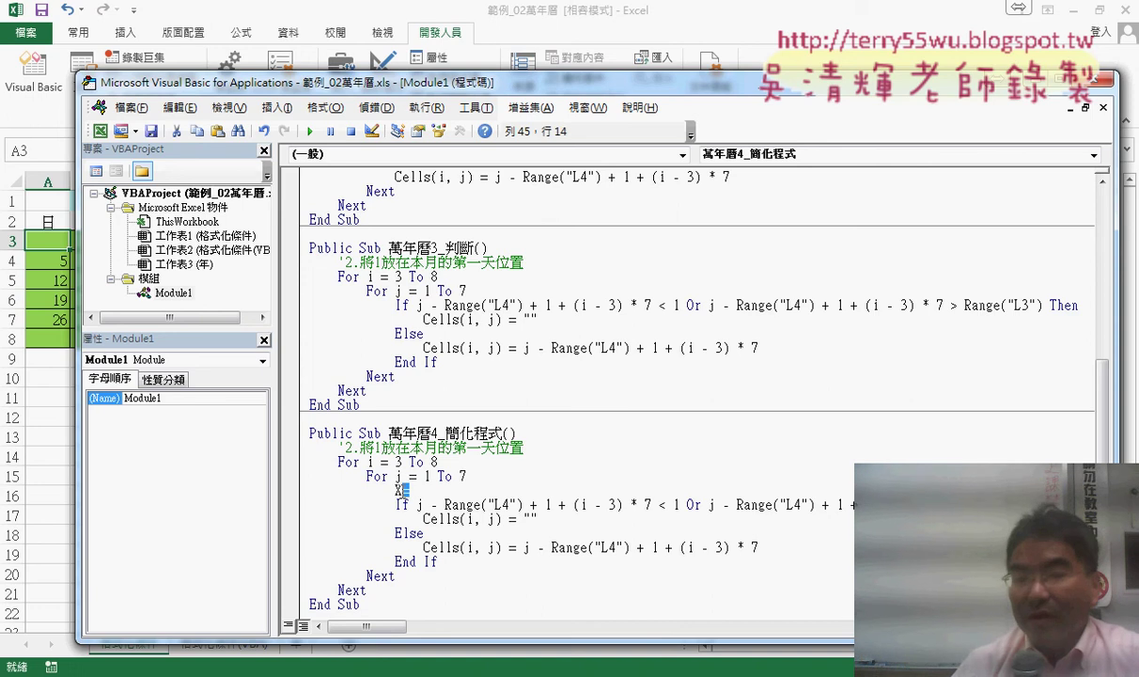
drag(411, 488, 396, 490)
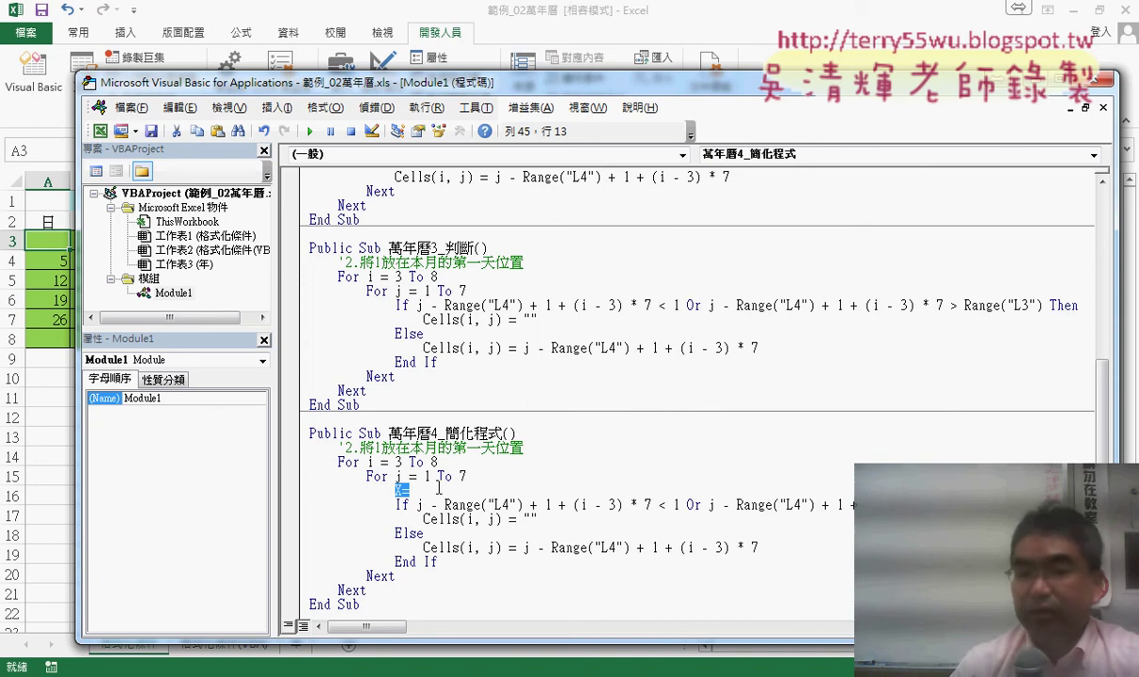
click(463, 500)
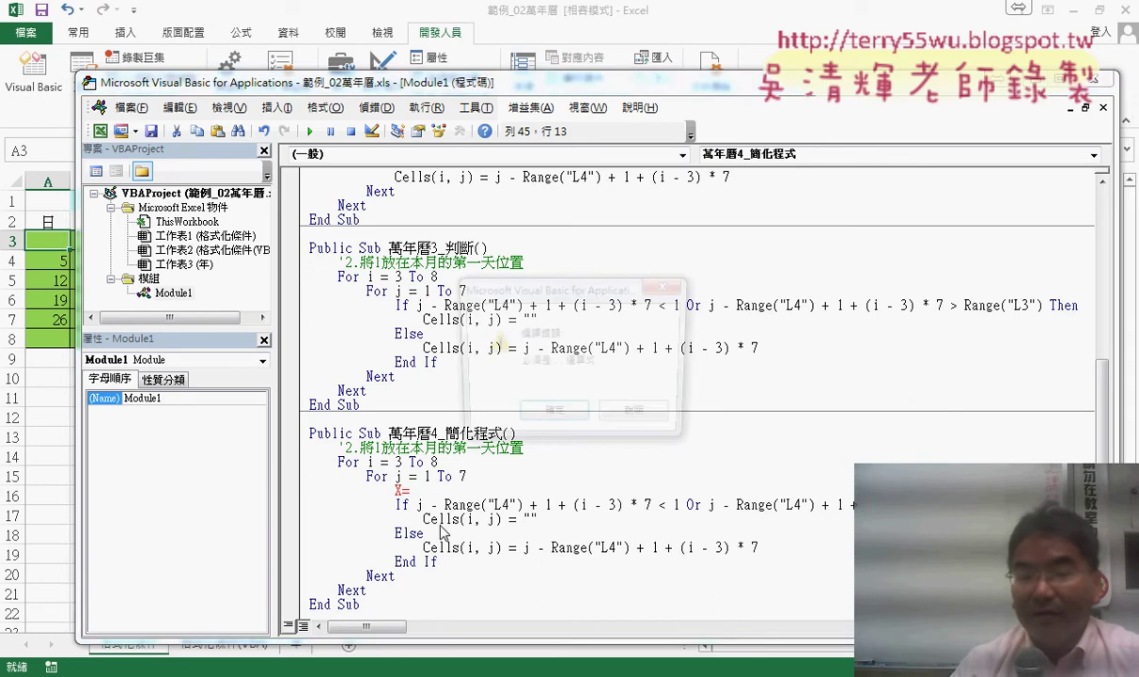
key(Return)
drag(416, 505, 652, 504)
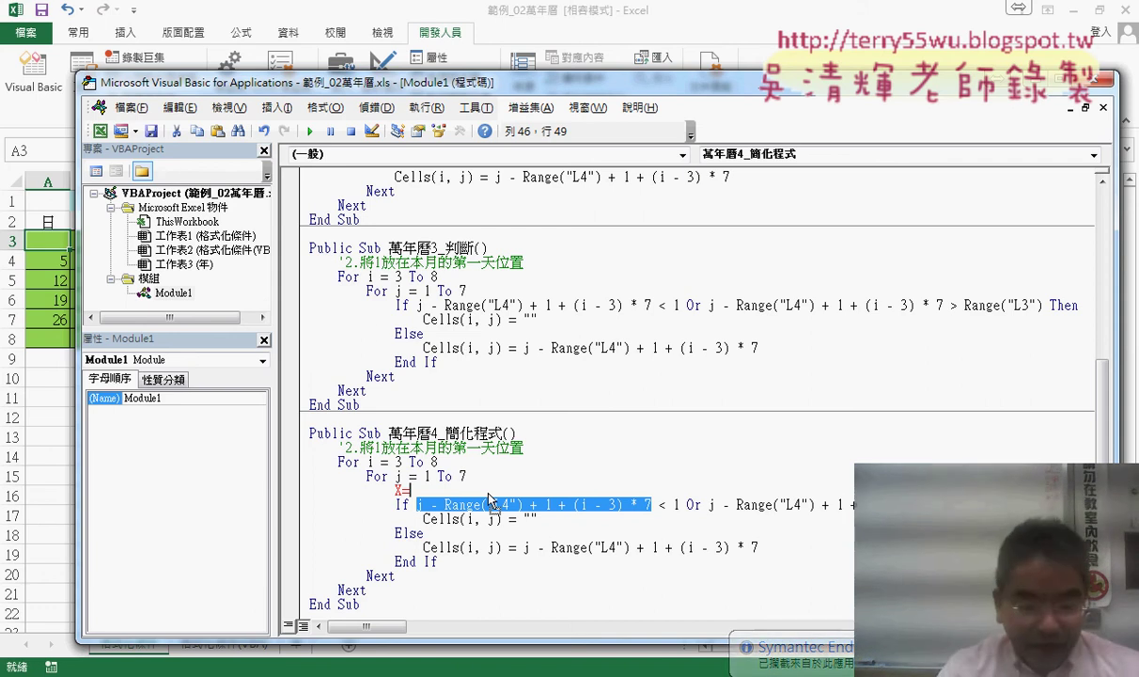
Paste the day formula after X= and replace both If-condition day expressions with X.
click(414, 490)
text(j - Range("L4") + 1 + (i - 3) * 7)
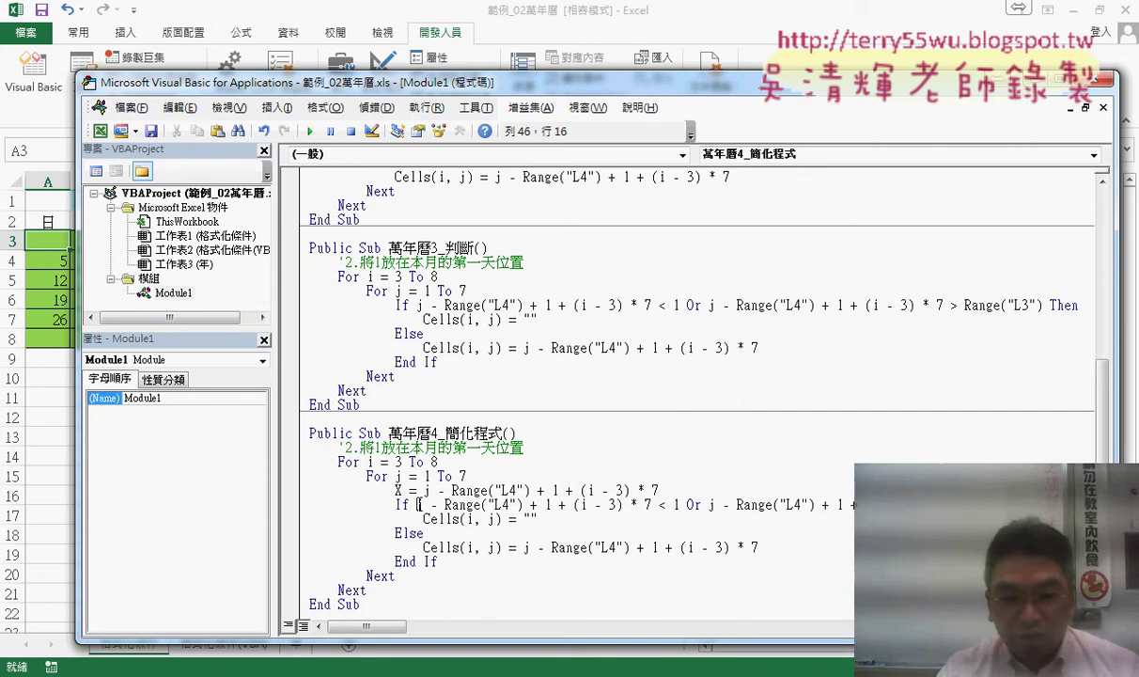
drag(416, 504, 648, 507)
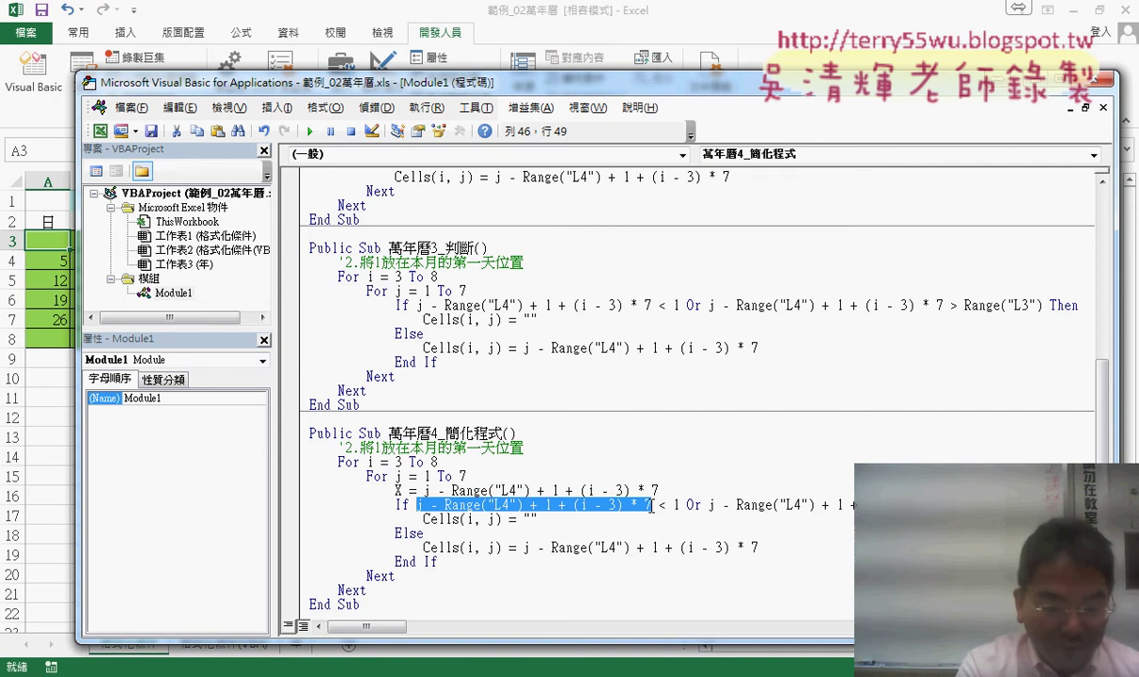
text(X < 1 Or)
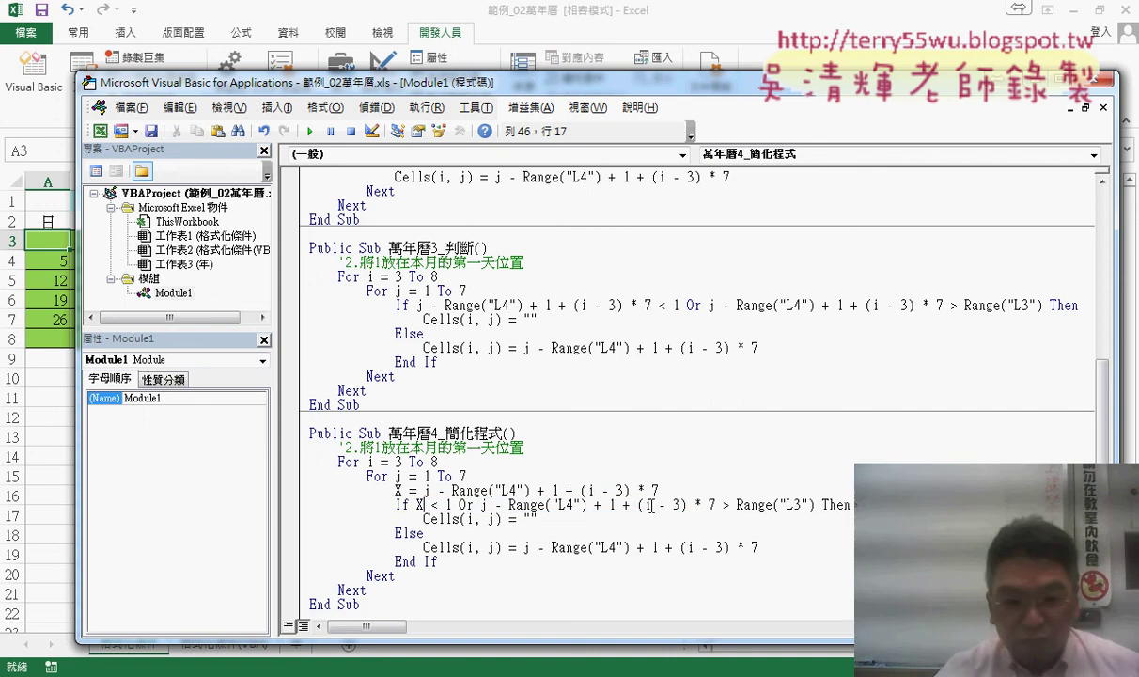
drag(481, 505, 716, 504)
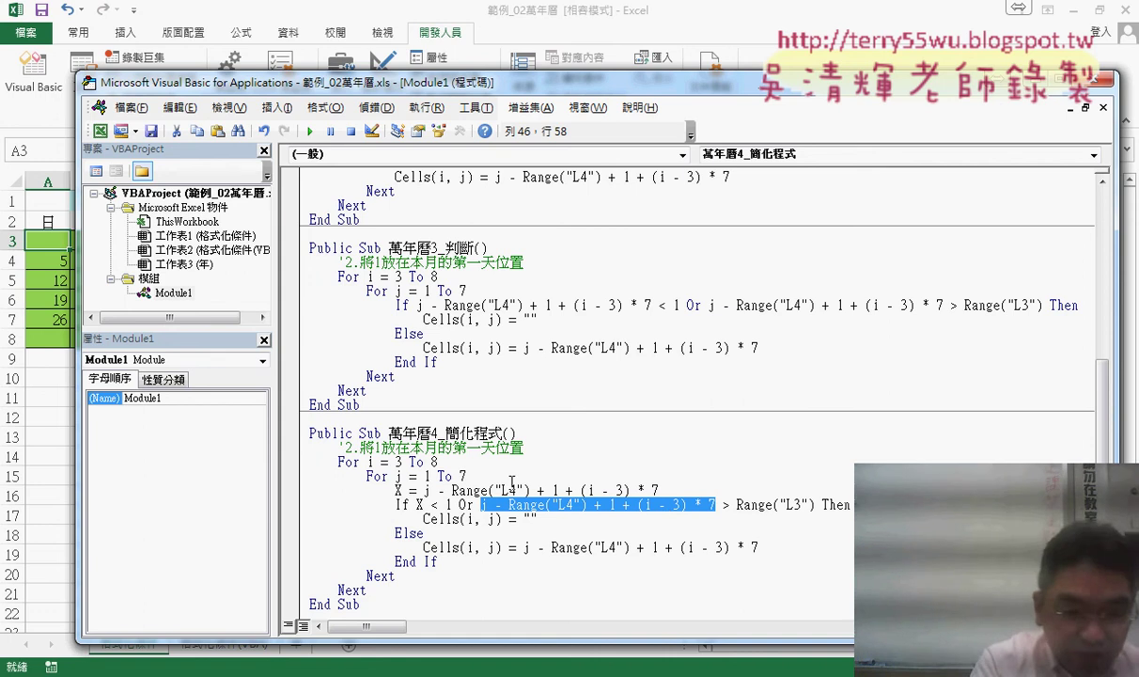
text(X < 1 Or X)
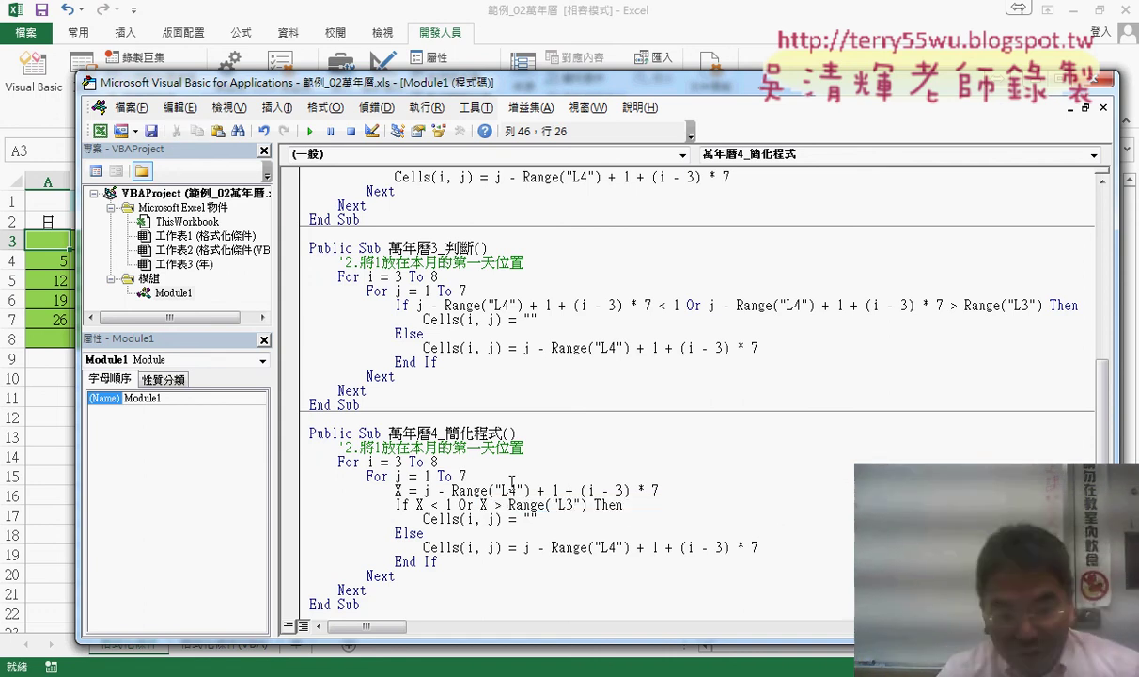
Replace the day formula in the Else assignment with X.
drag(524, 547, 788, 547)
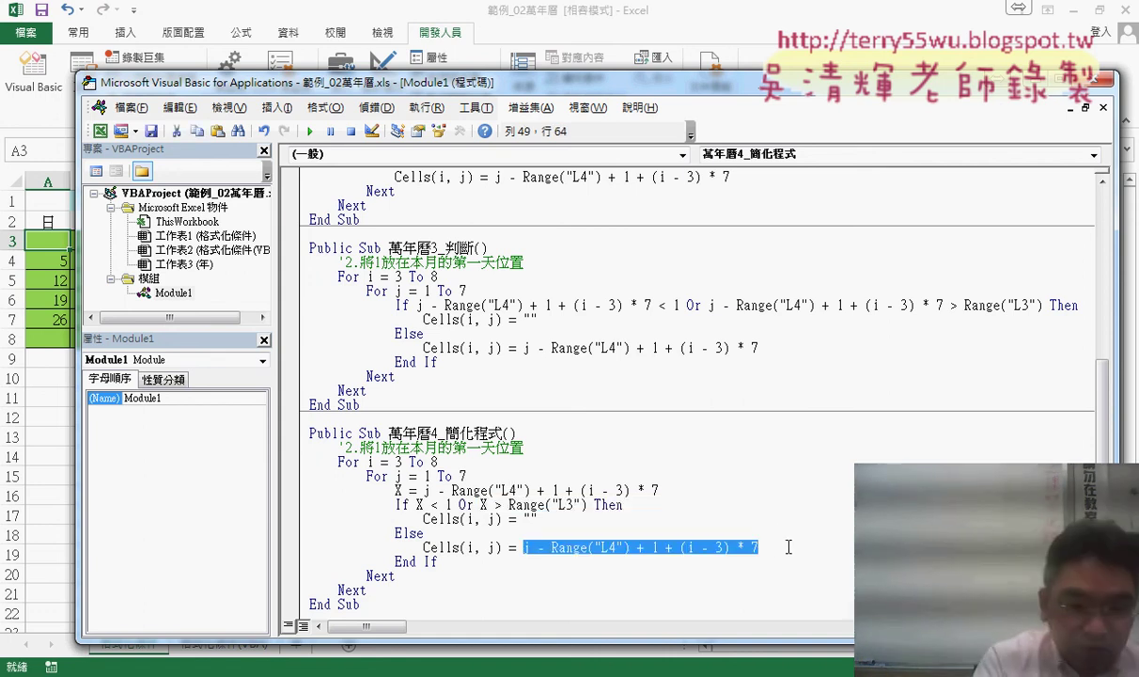
text(X)
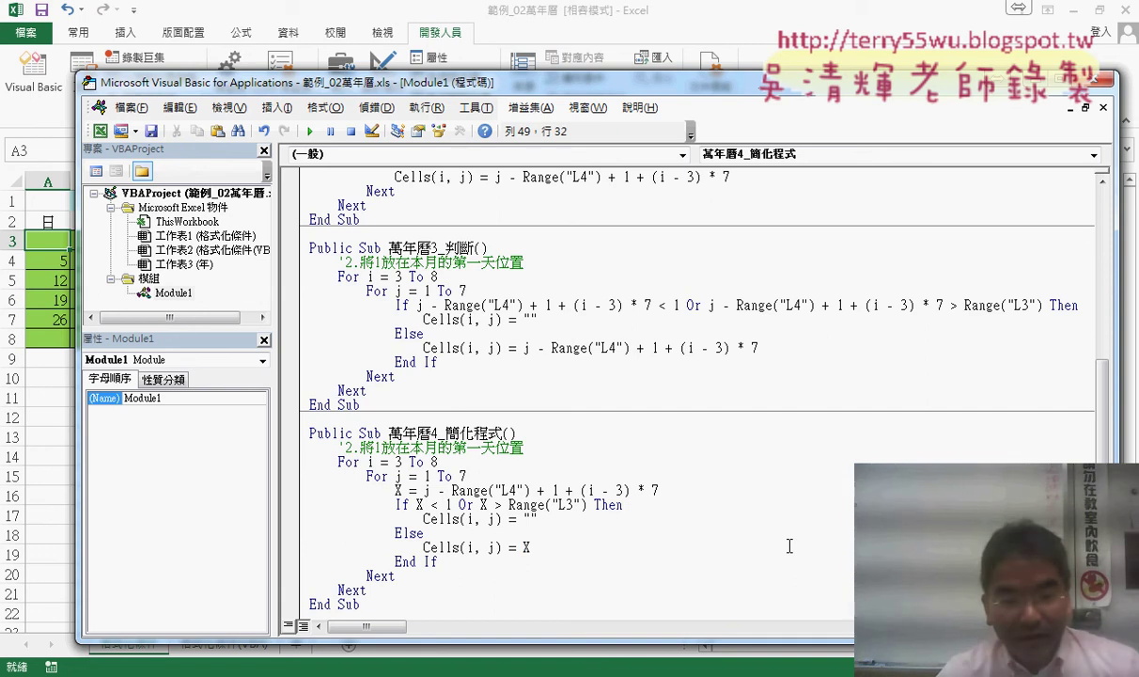
key(Down)
key(Down)
key(Down)
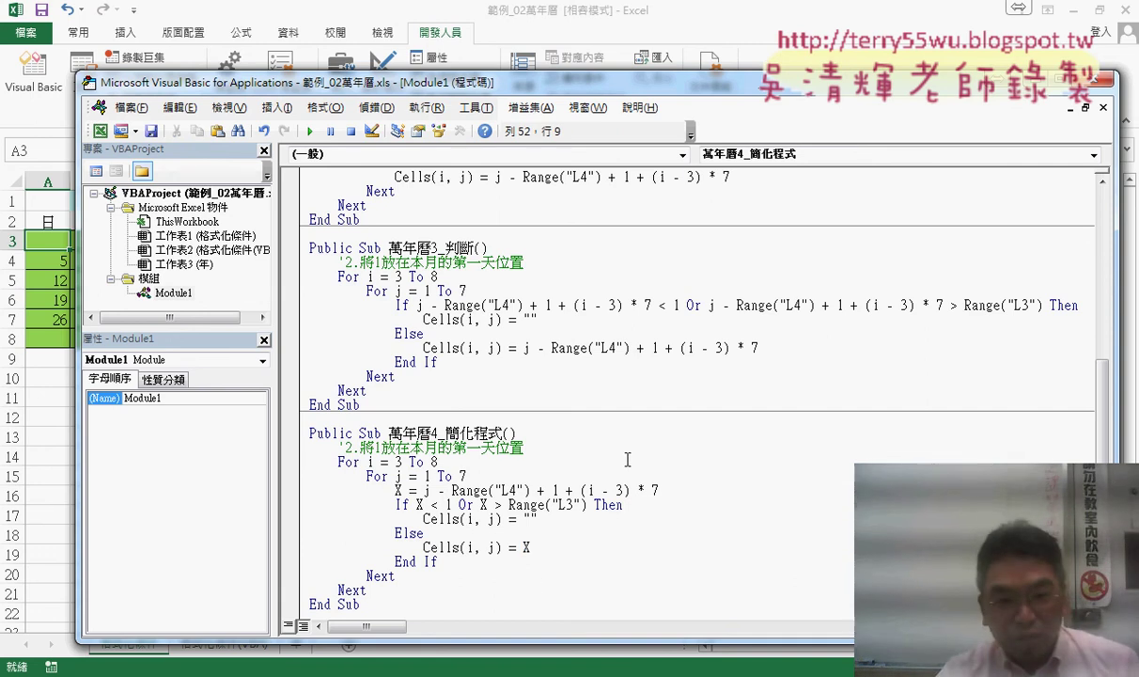
click(480, 320)
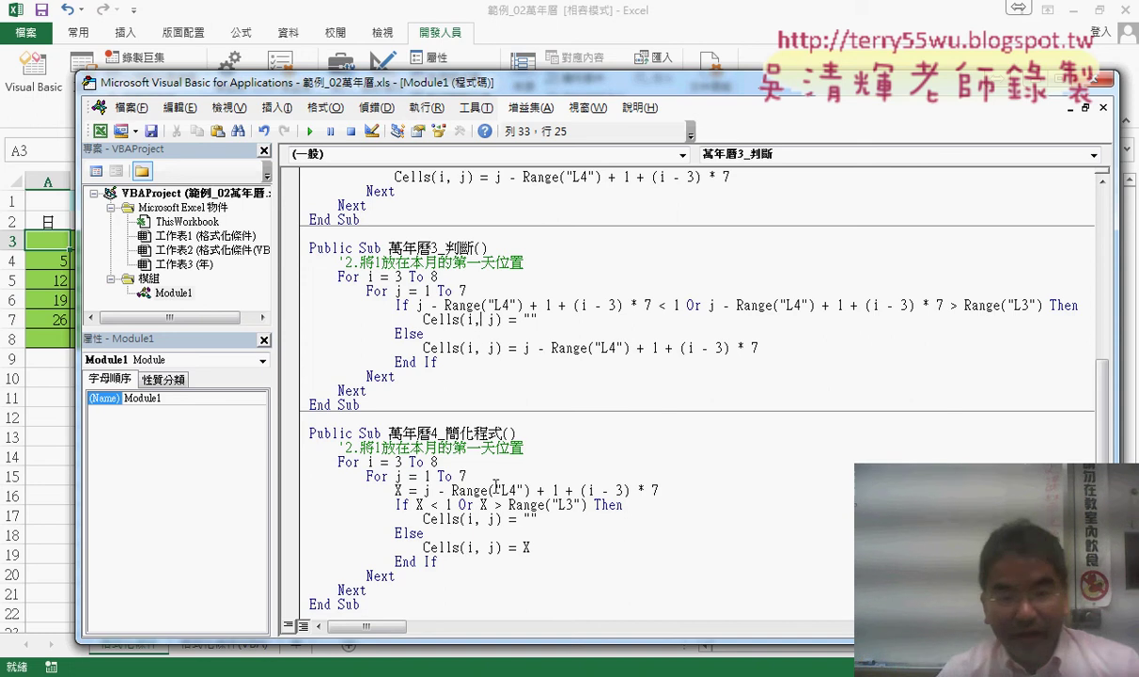
Select the X = j - Range("L4") + 1 + (i - 3) * 7 formula in the code.
drag(425, 489, 689, 487)
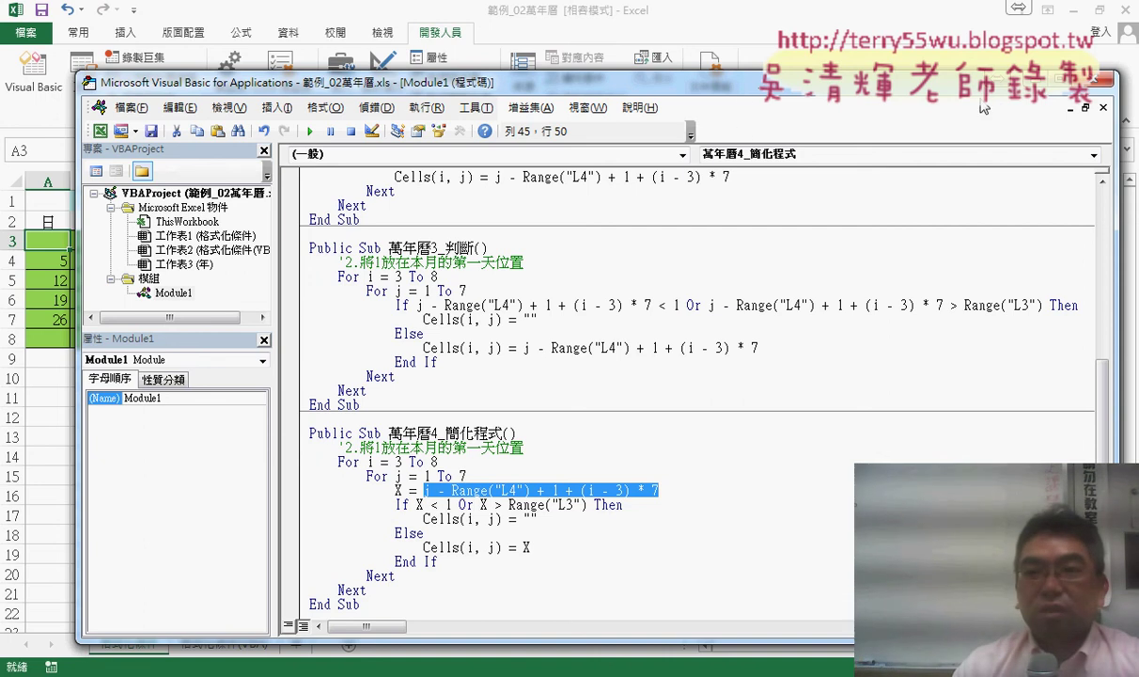
On the 格式化條件(VBA) sheet, draw a new button beside the others and assign macro 萬年曆3_判斷.
key(alt+F11)
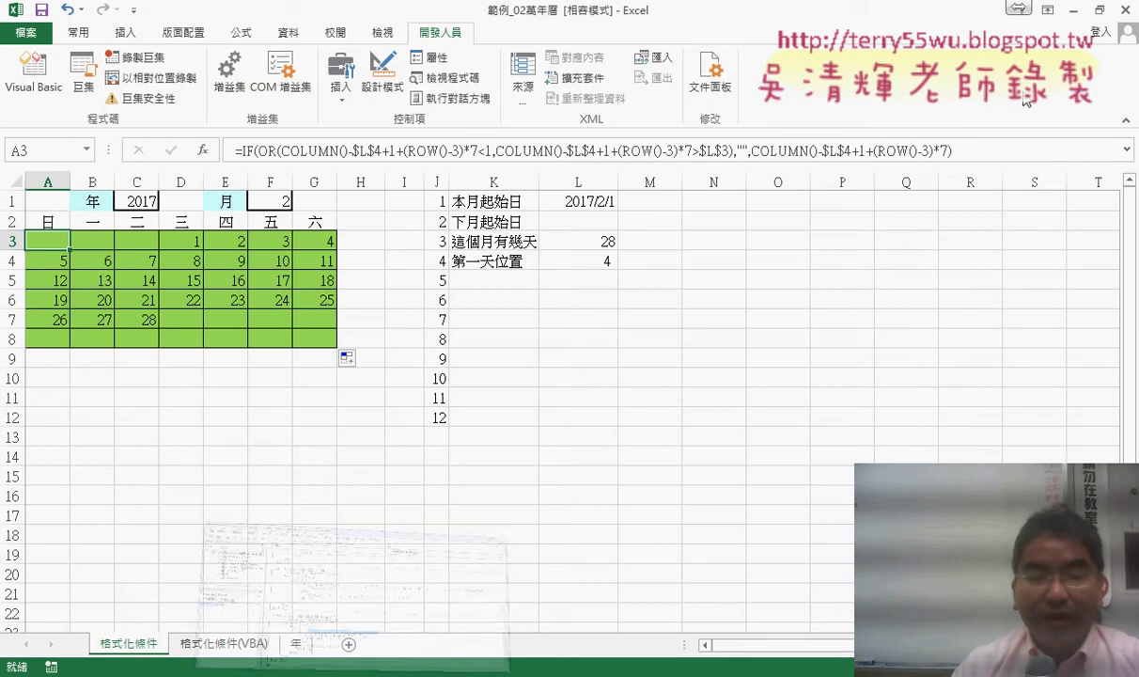
click(223, 643)
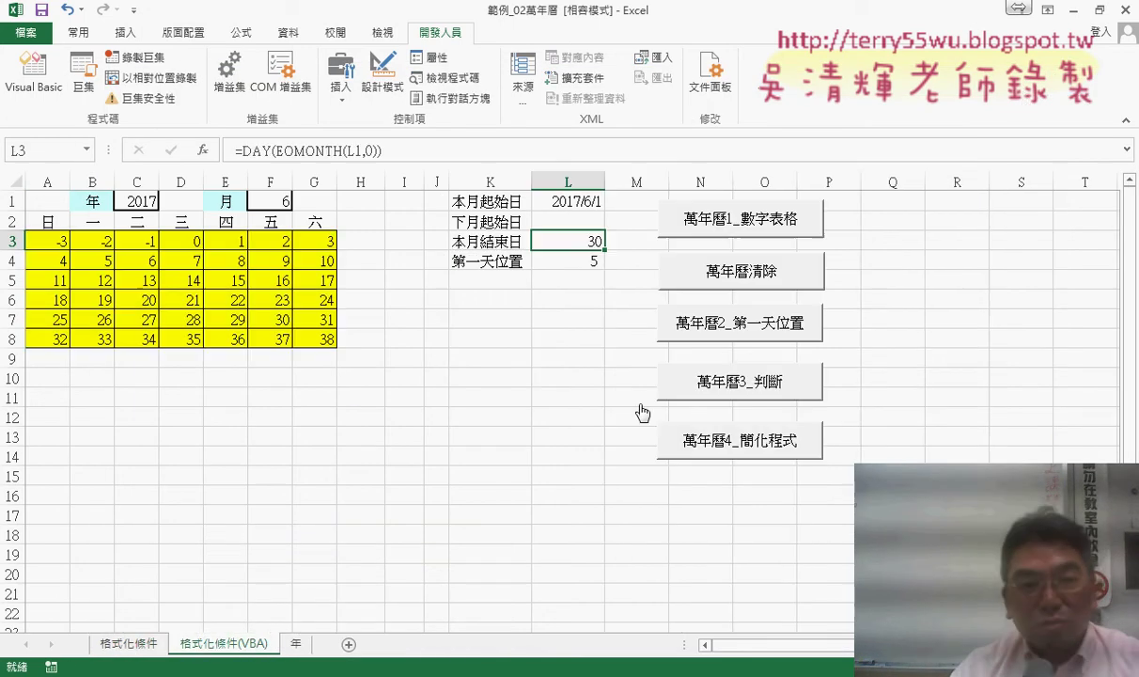
click(342, 92)
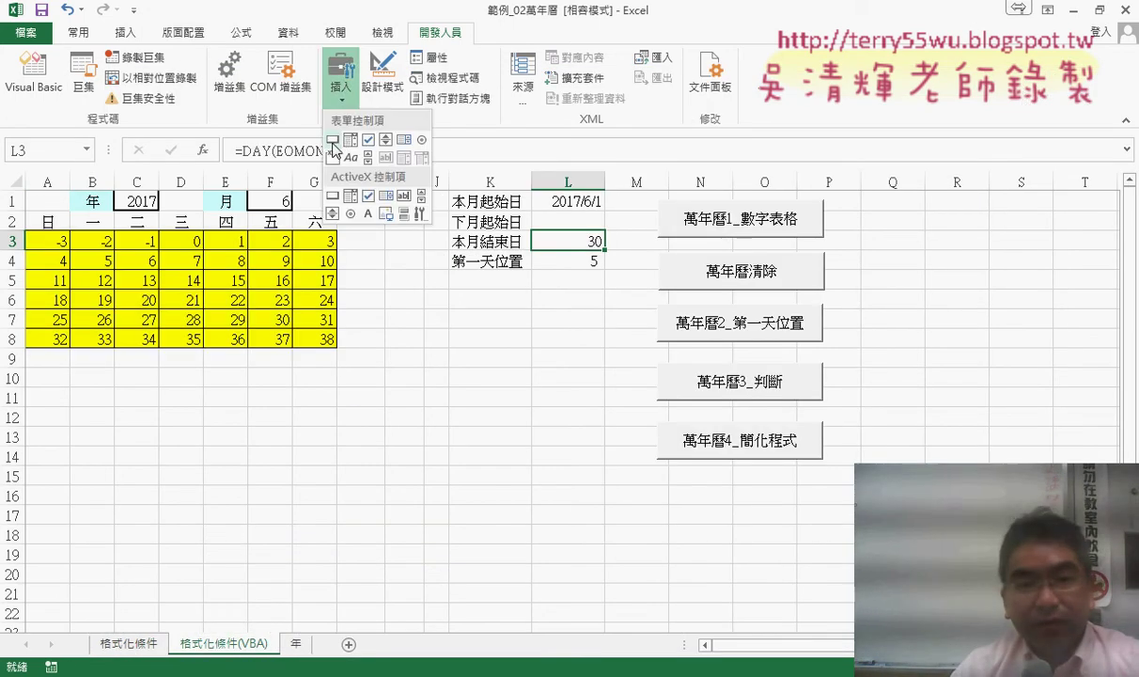
click(332, 141)
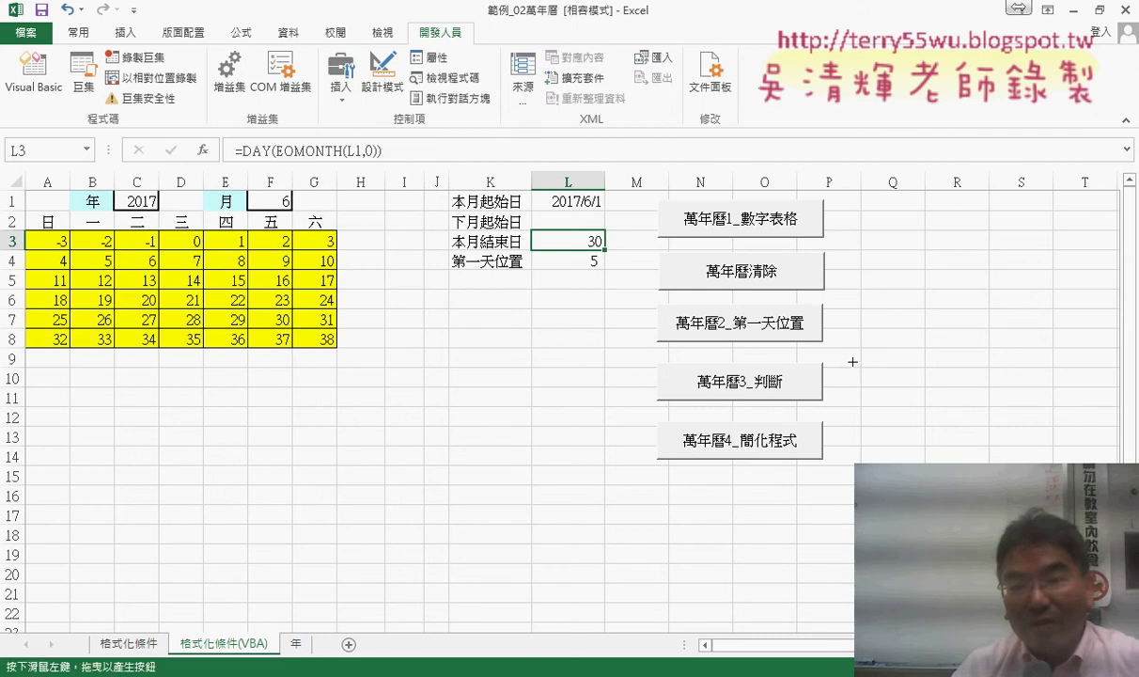
drag(870, 370, 989, 400)
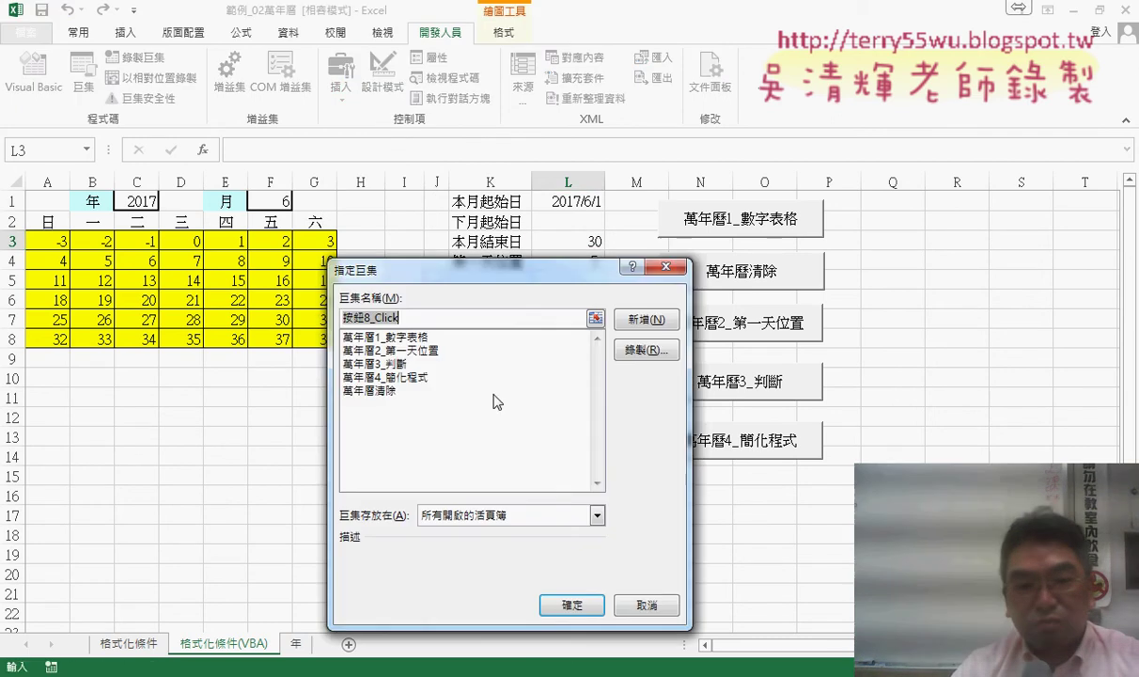
click(381, 364)
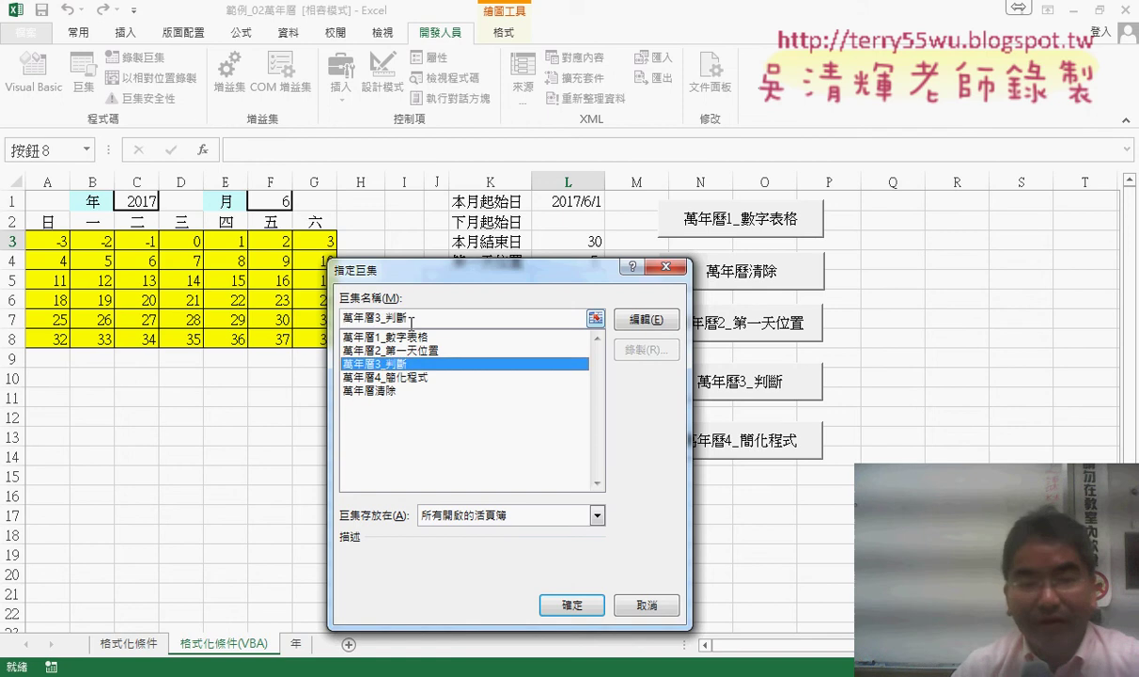
double_click(390, 318)
right_click(388, 319)
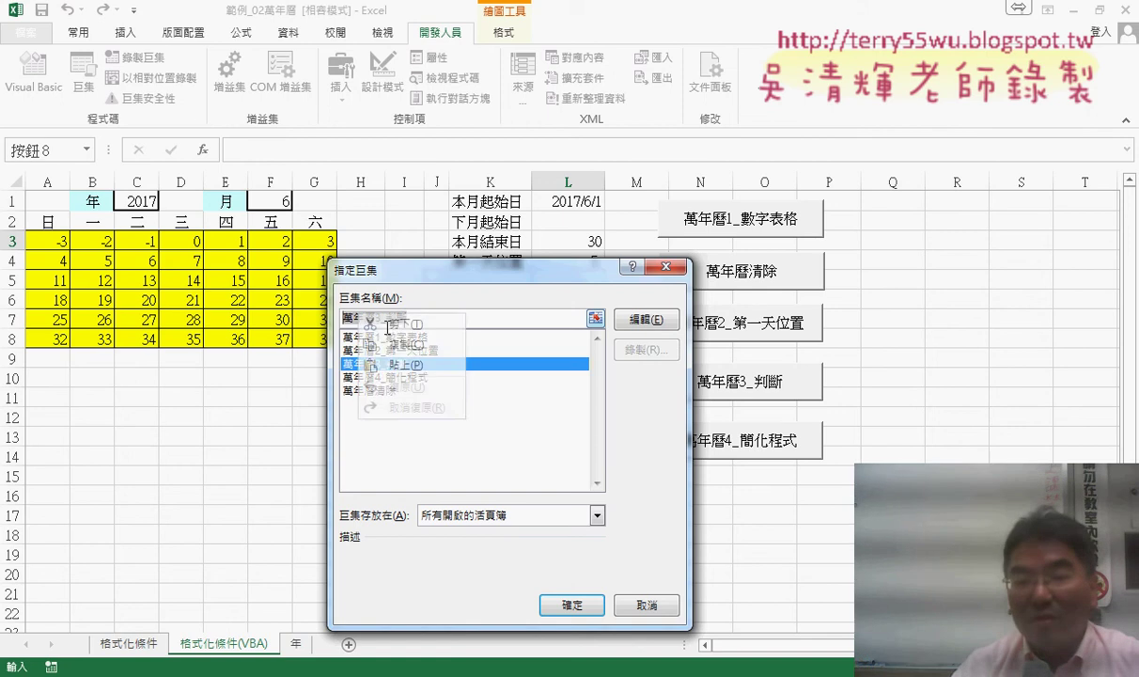
click(570, 605)
Change the new button's caption to 萬年曆3_判斷.
click(918, 384)
key(Delete)
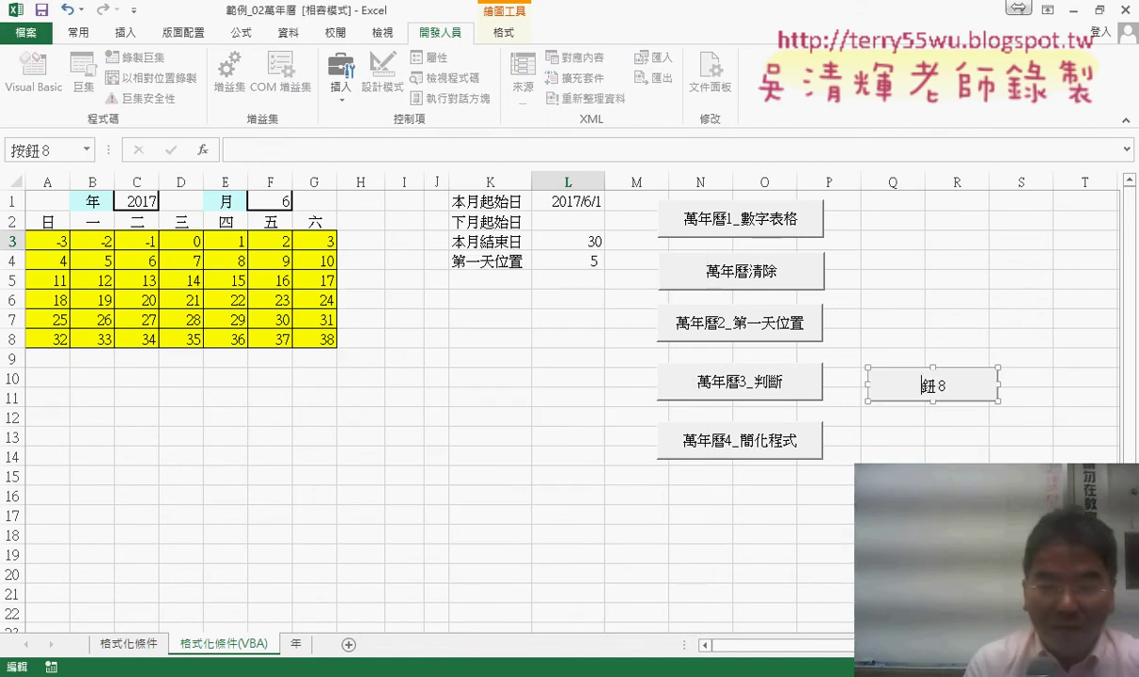
key(Delete)
key(Delete)
key(Delete)
key(ctrl+v)
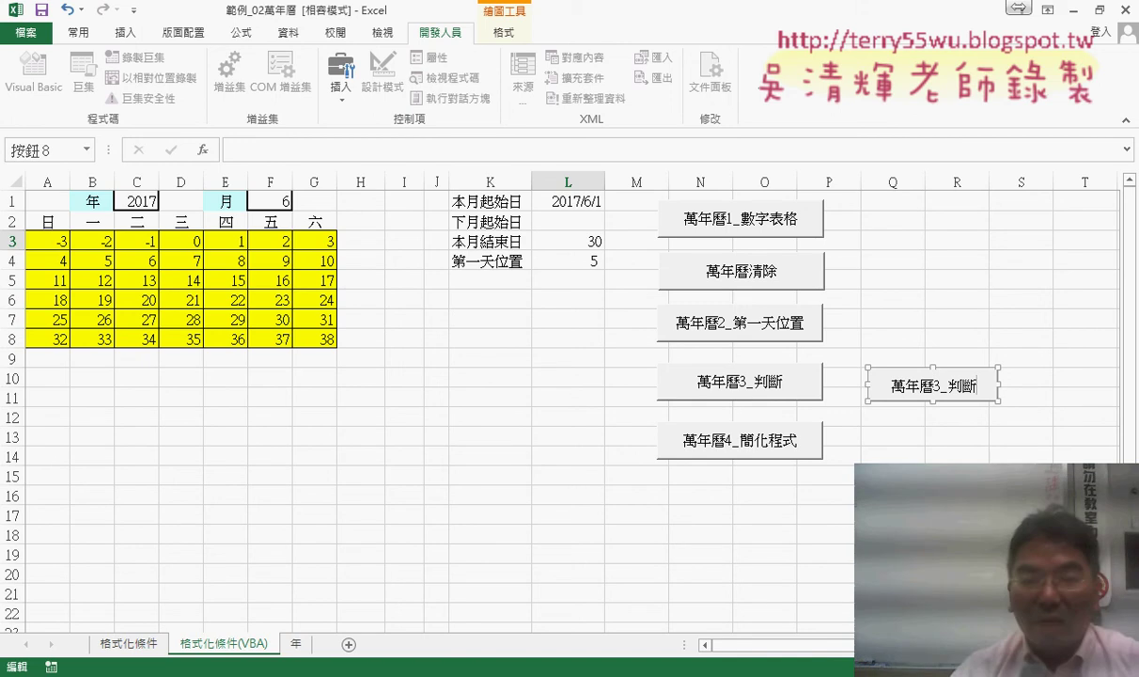
click(1086, 554)
Fill the calendar with June's days, then set F1 to month 7 and fill July's days.
click(761, 274)
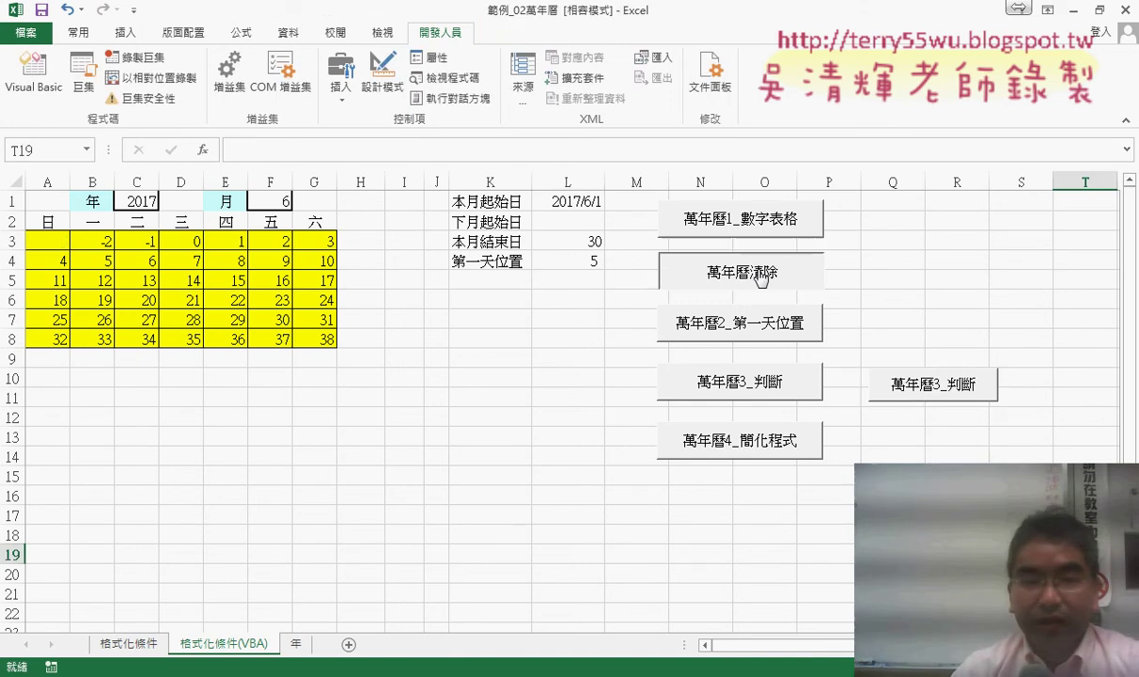
click(750, 380)
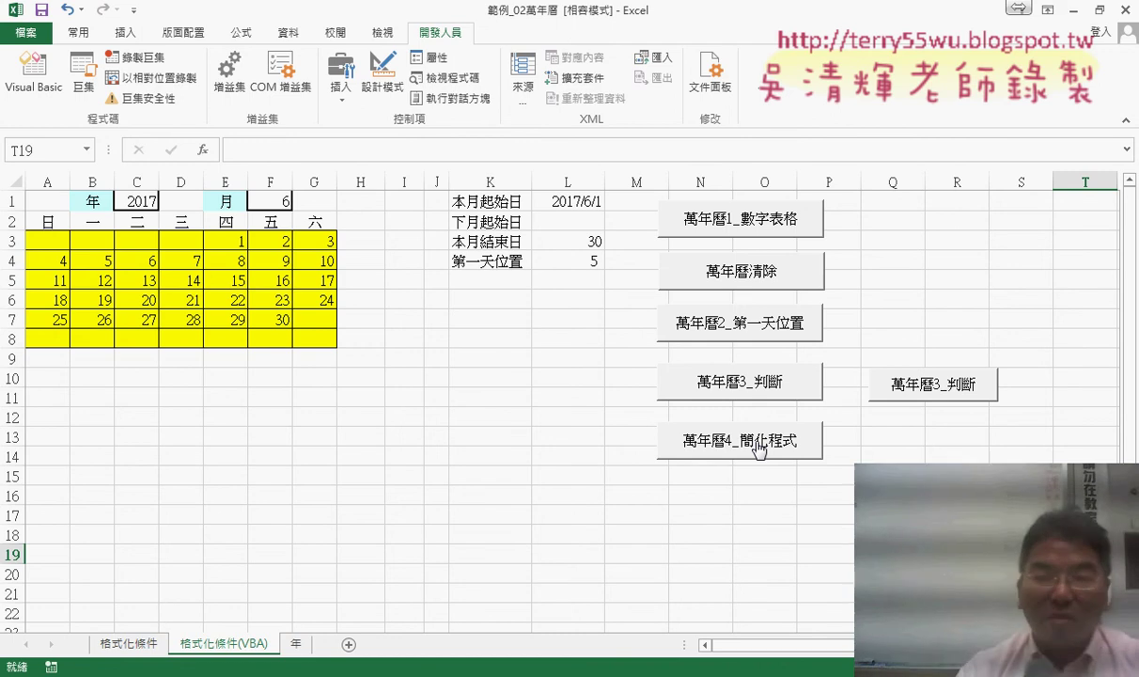
click(748, 270)
click(270, 201)
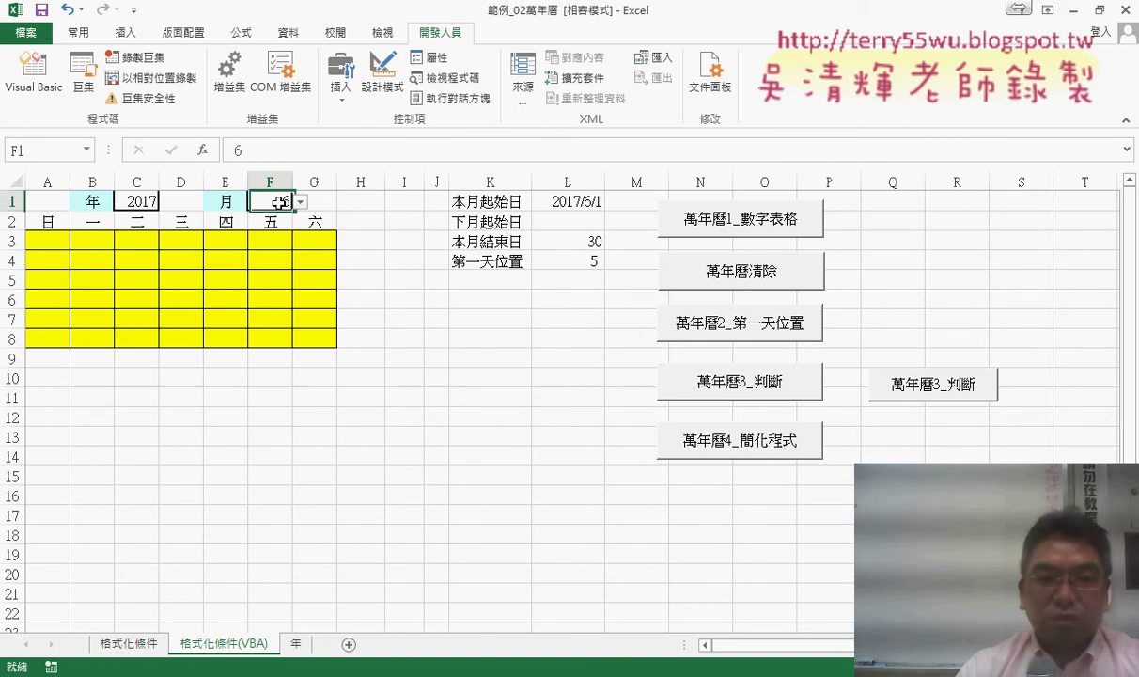
click(299, 202)
click(273, 244)
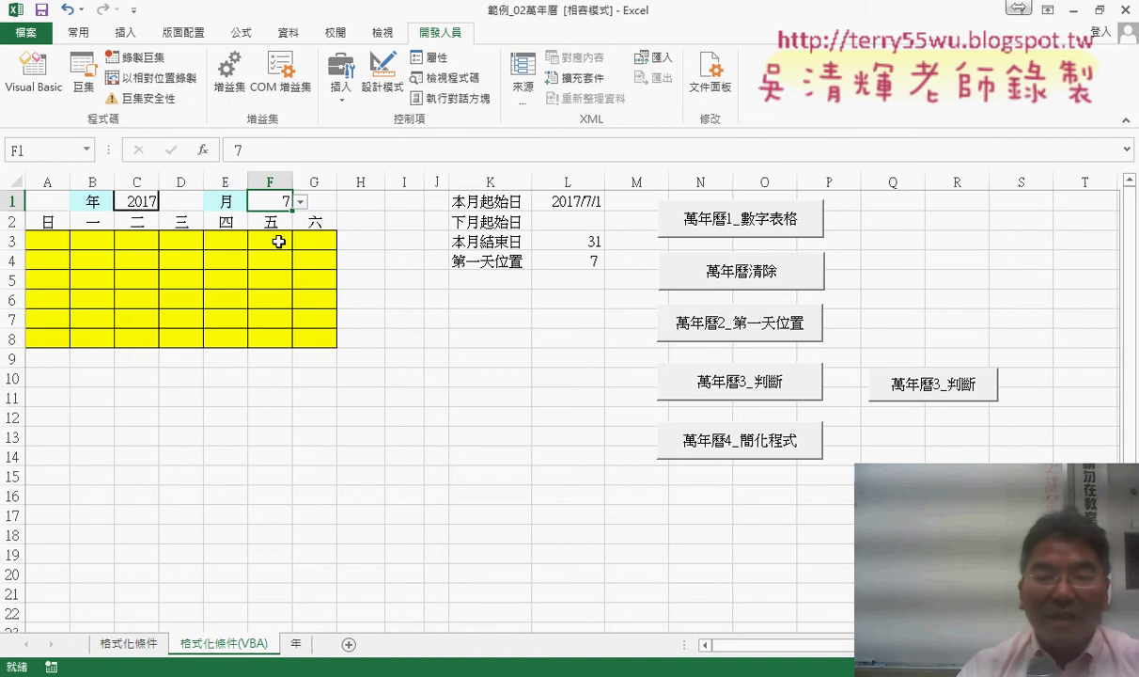
click(745, 388)
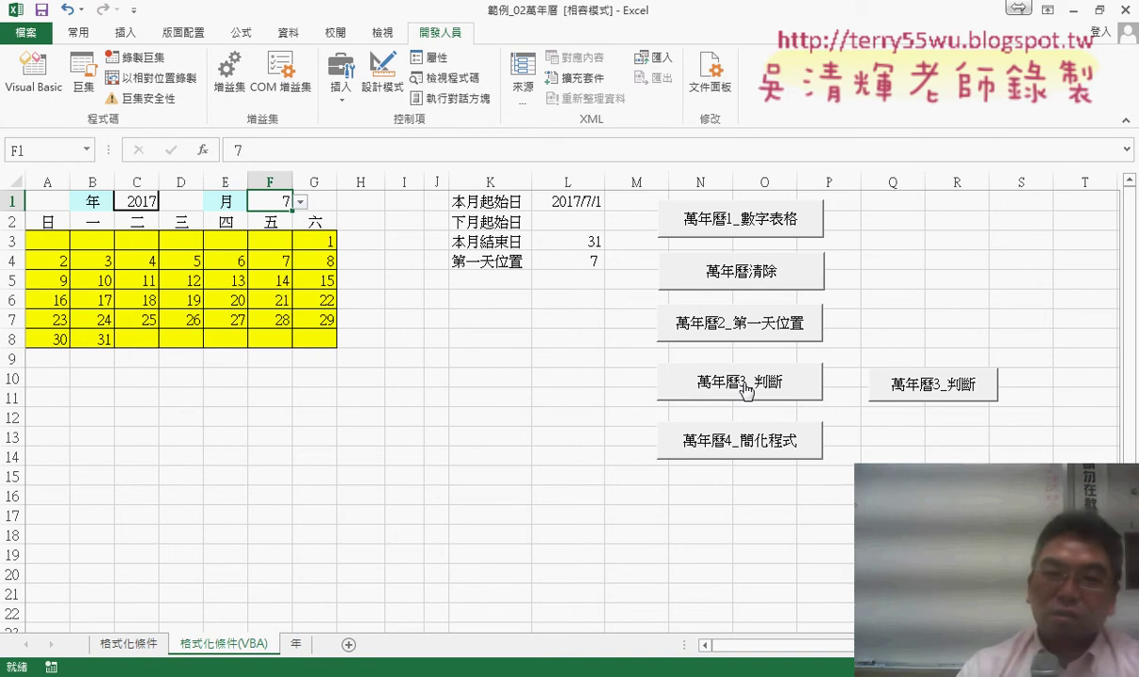
Clear the grid, set the month to 8, and fill only August's days 1–31.
click(738, 280)
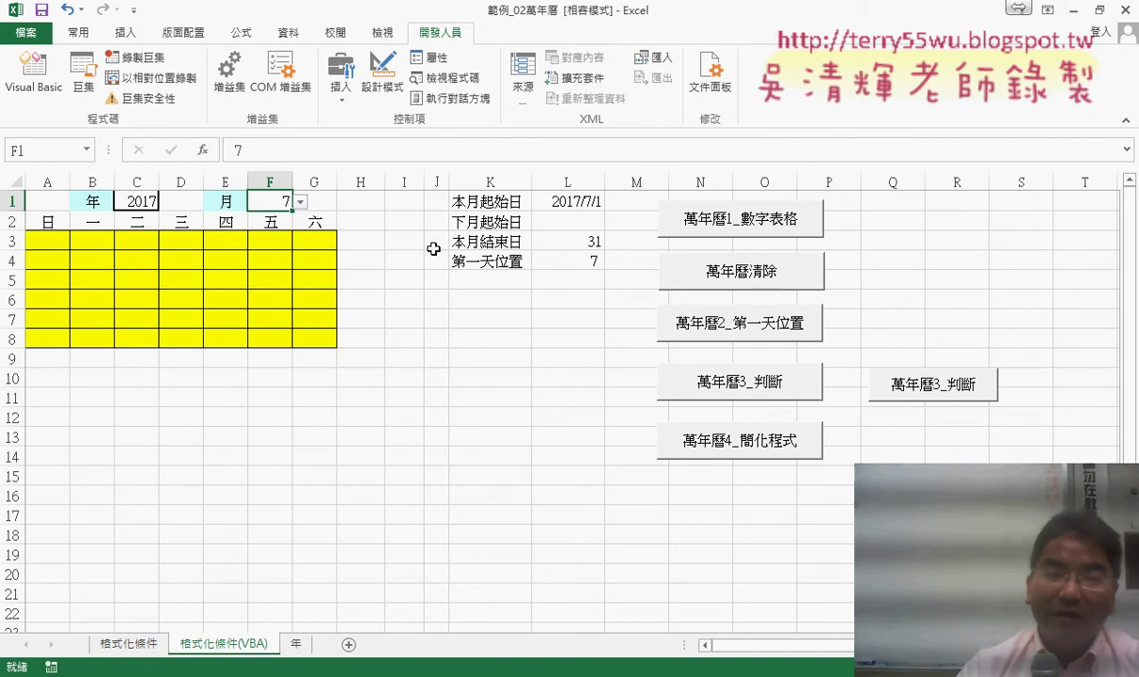
click(299, 201)
click(266, 258)
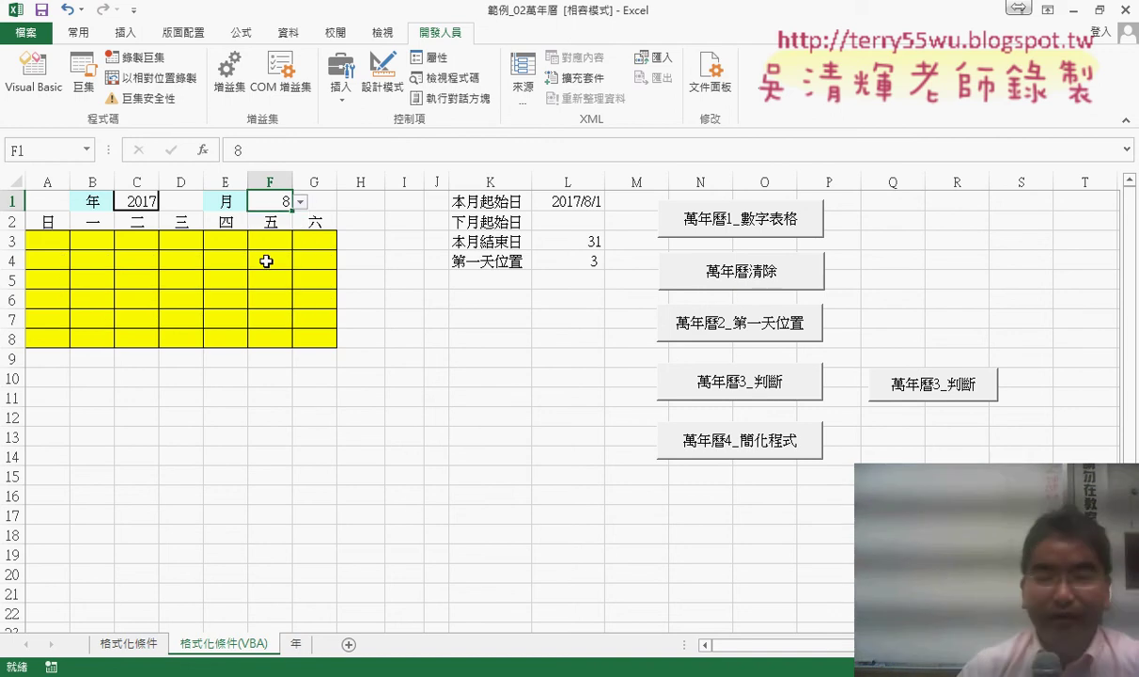
click(745, 386)
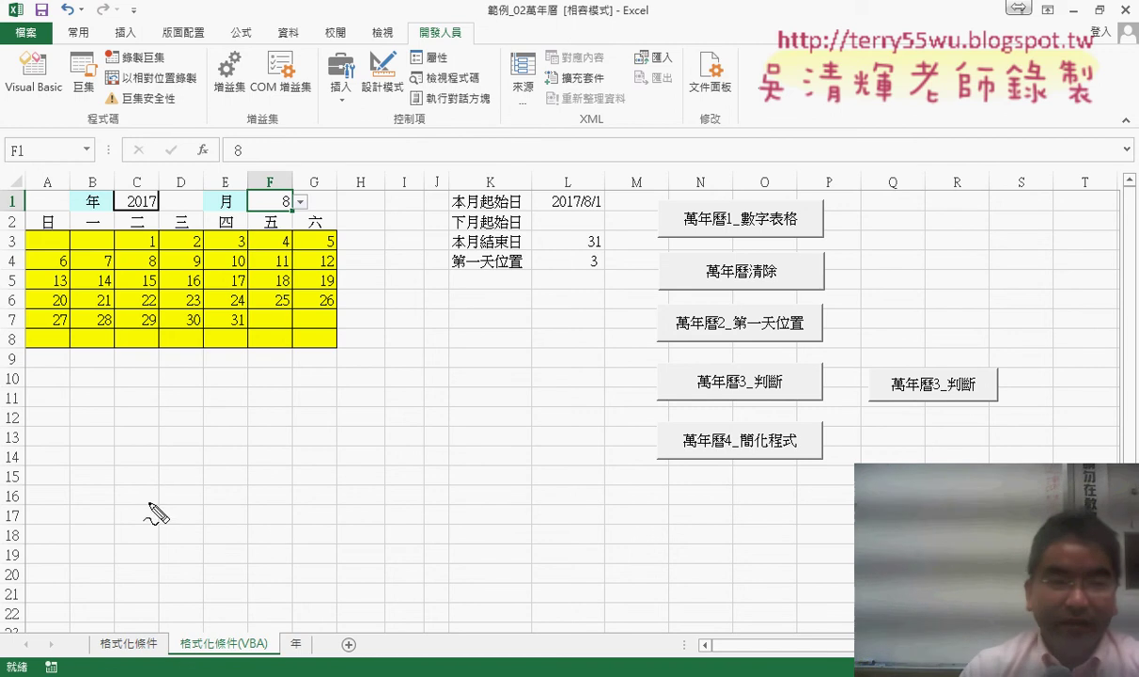
drag(254, 215, 276, 222)
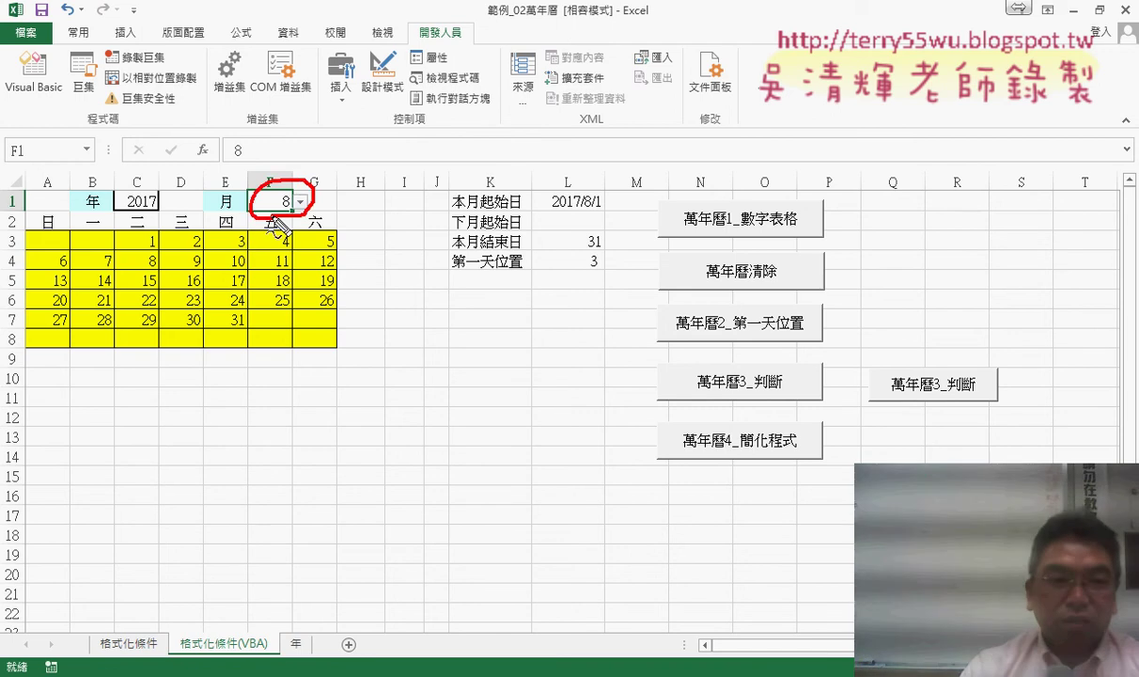
drag(131, 211, 144, 218)
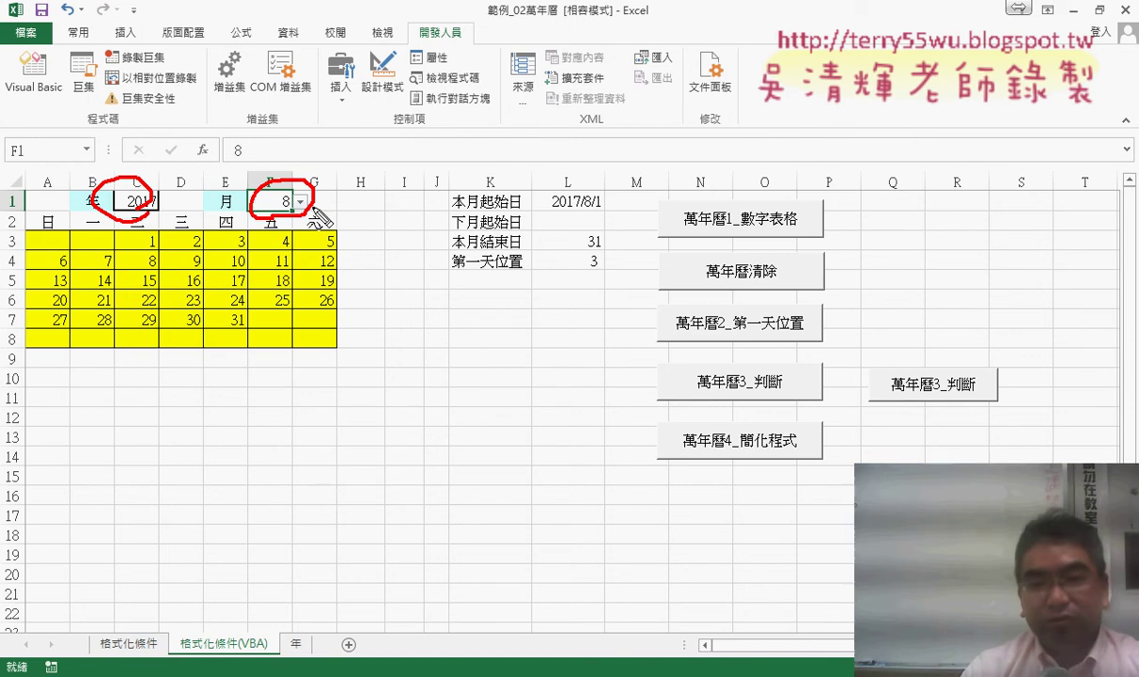
mouse_move(319, 209)
mouse_down()
mouse_move(644, 371)
mouse_move(632, 384)
mouse_move(715, 407)
mouse_up()
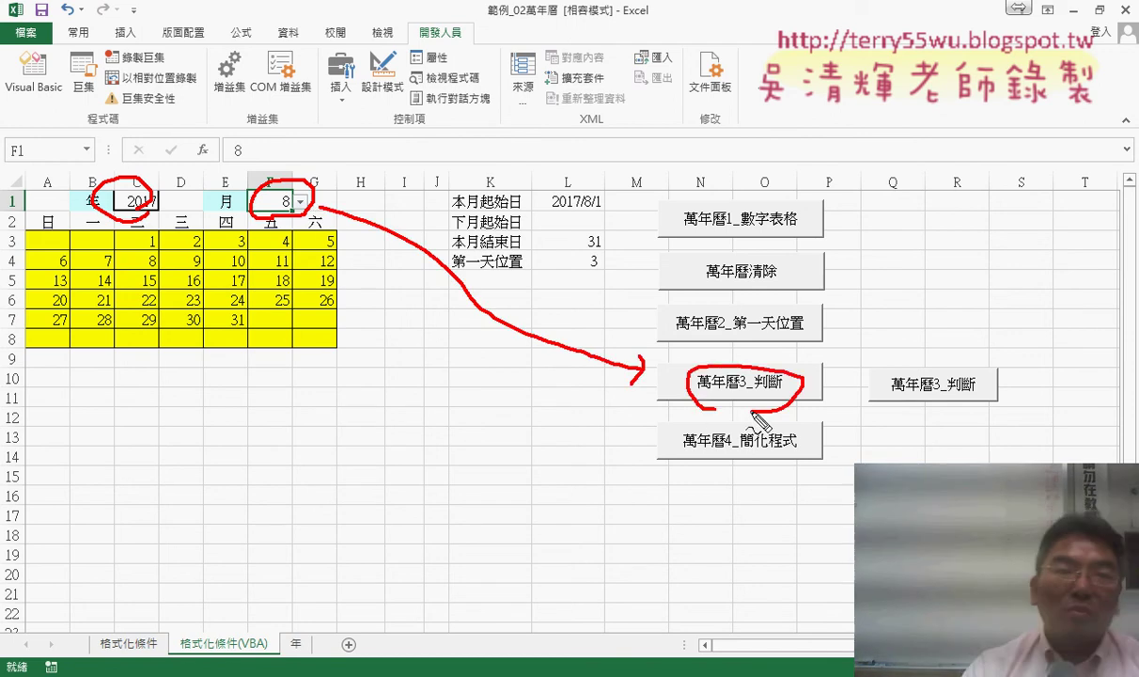